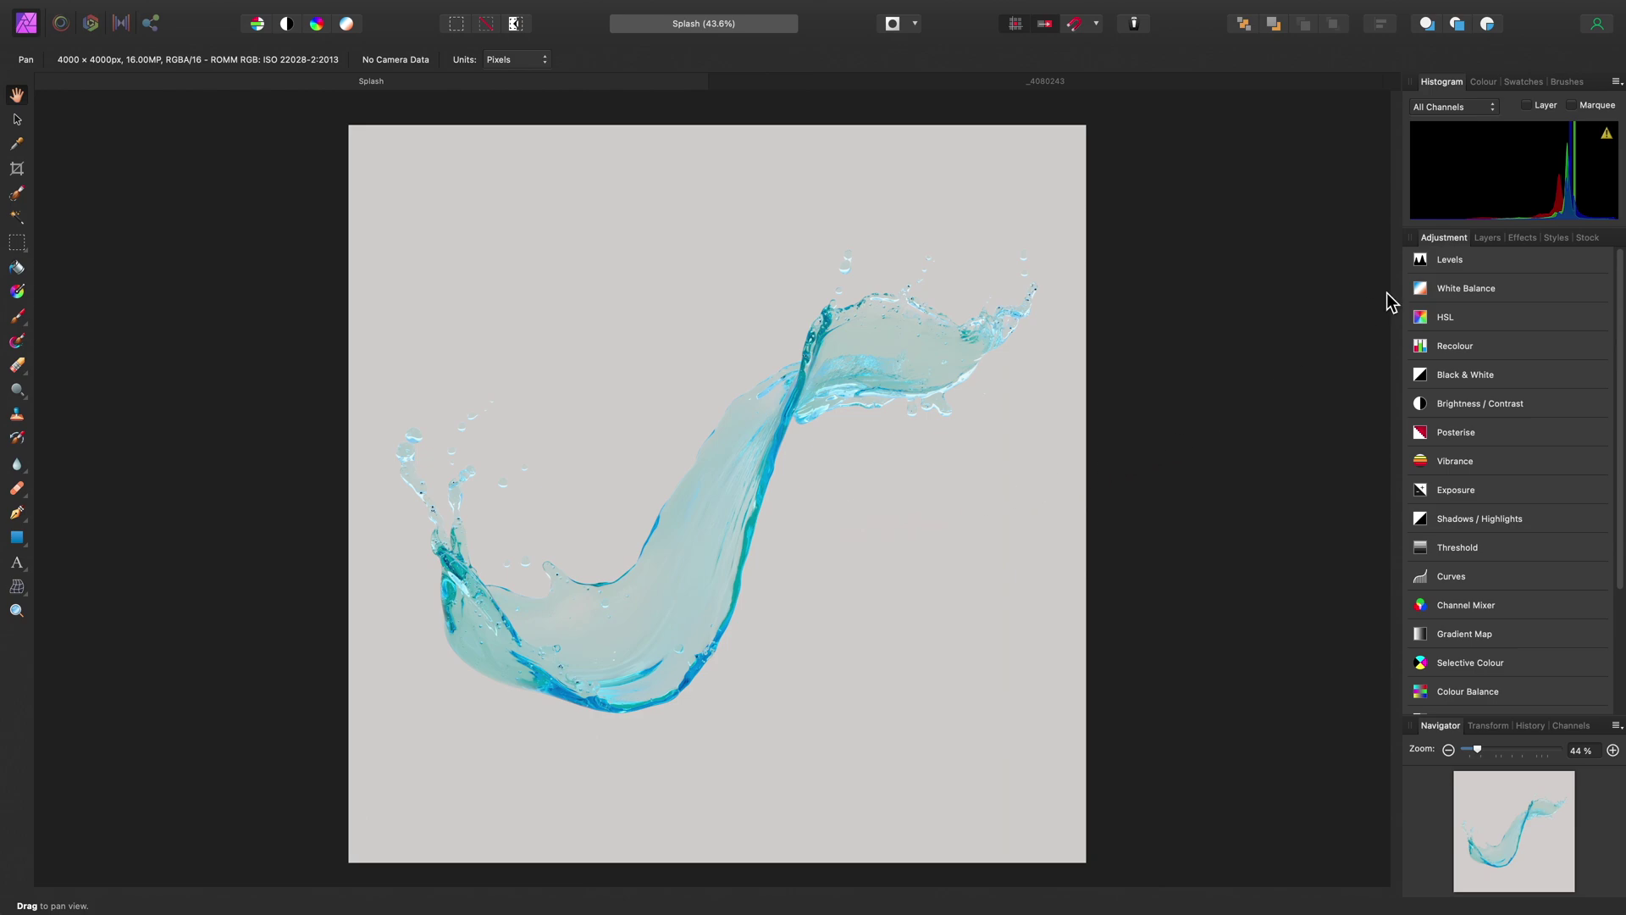
# Show the Layers panel and select the Background pixel layer below the Curves adjustment.
pyautogui.click(1488, 238)
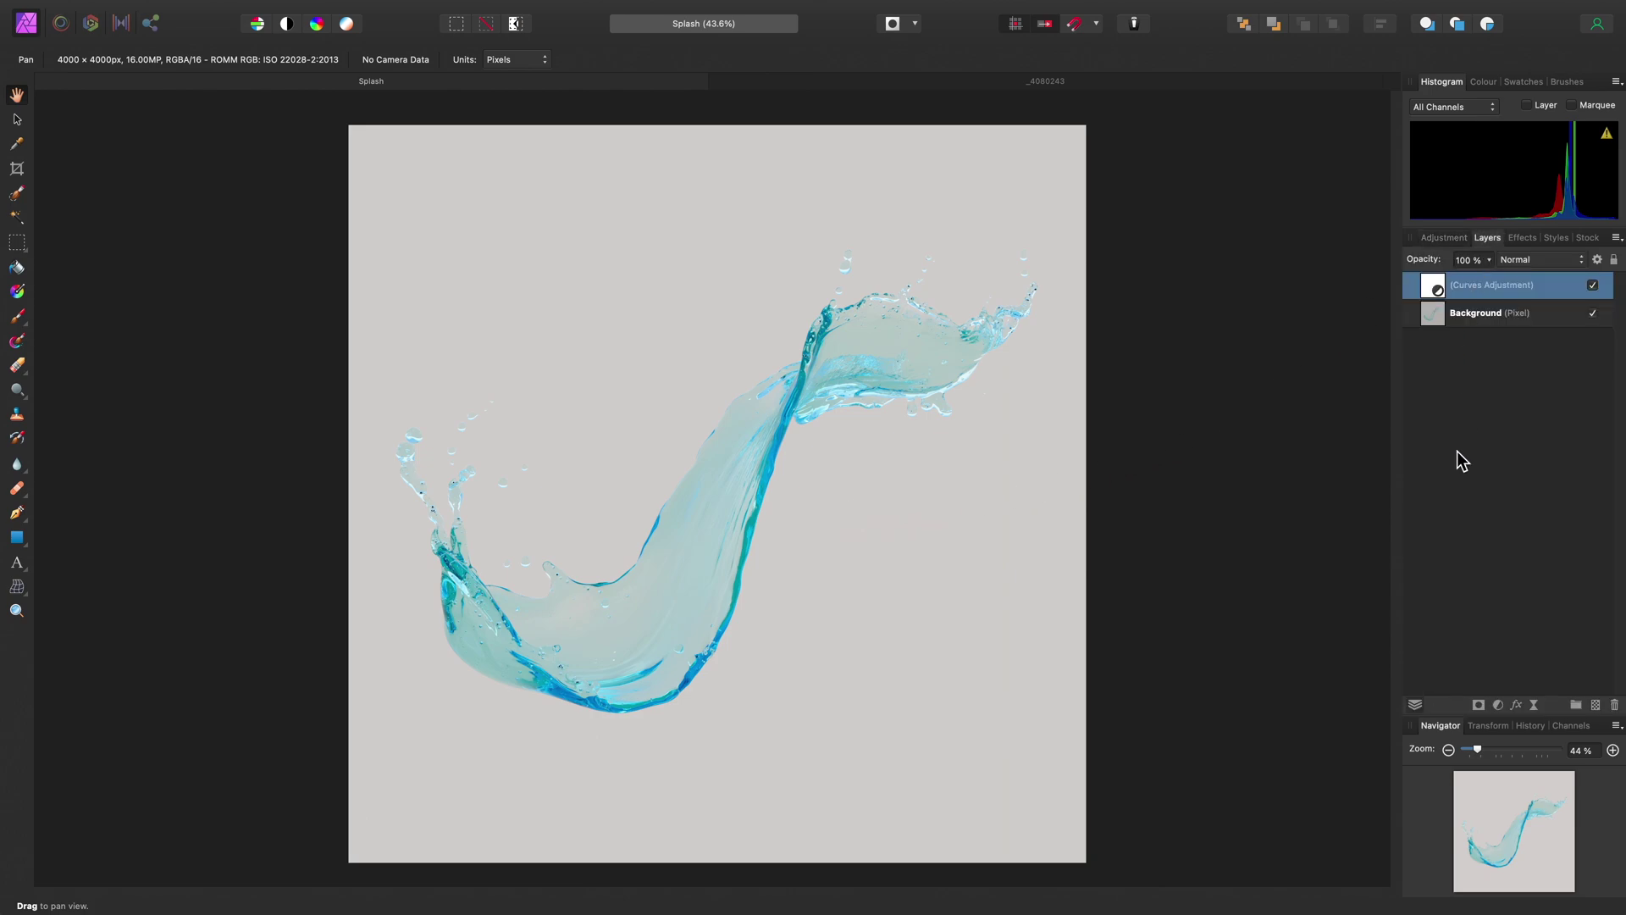
pyautogui.click(1515, 323)
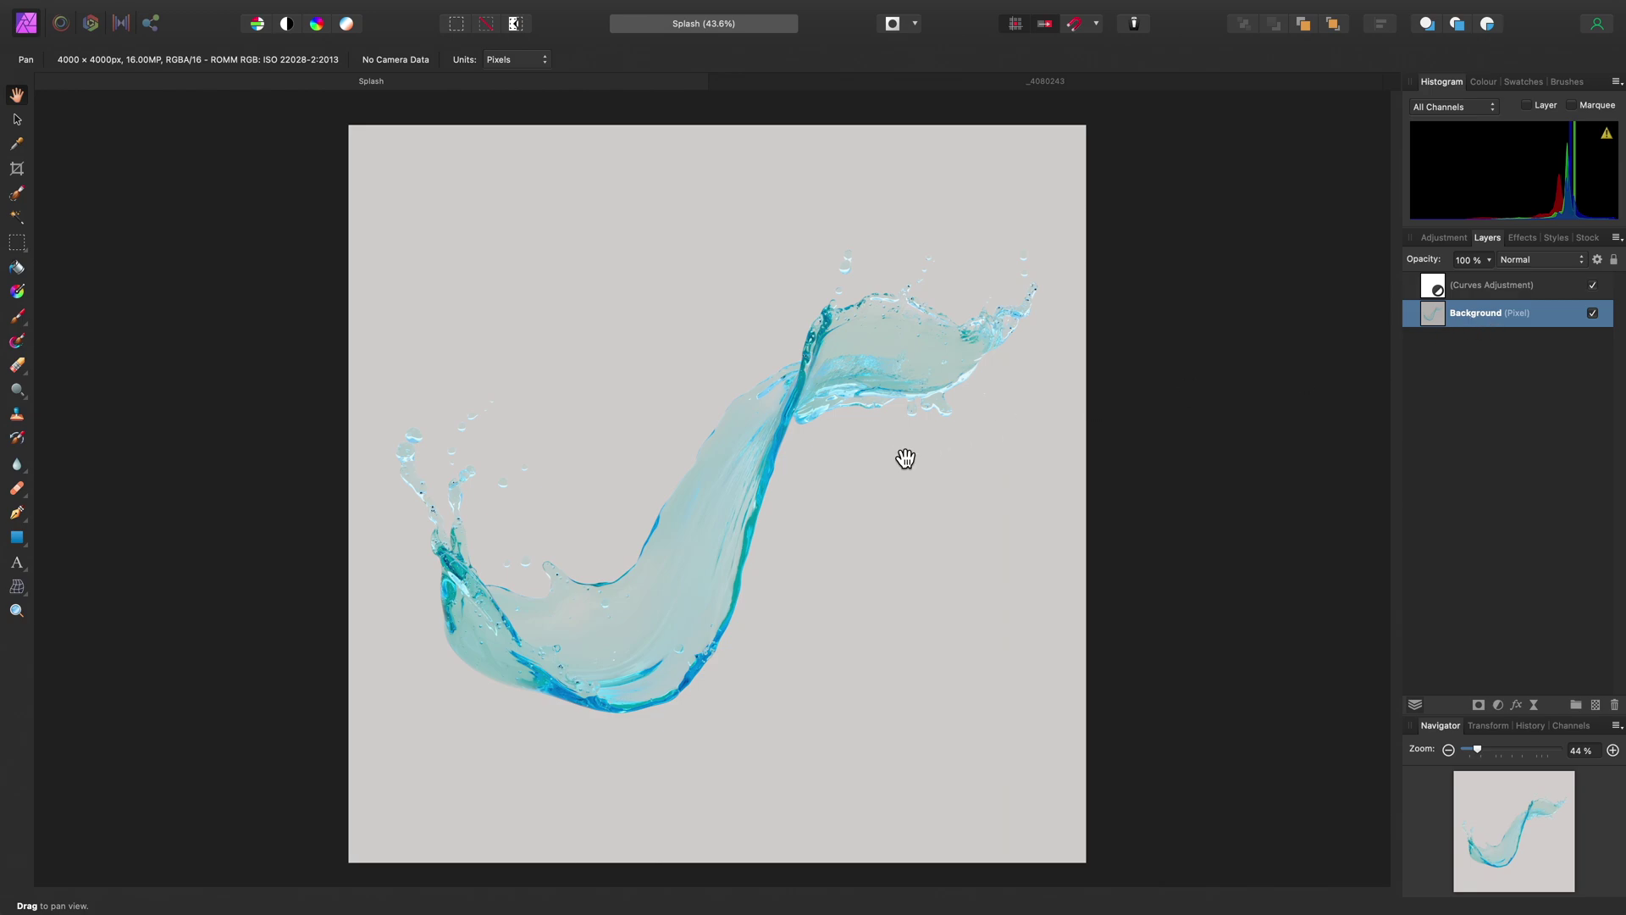
# Enter the Liquify Persona and shrink the liquify brush to 279 px.
pyautogui.click(61, 27)
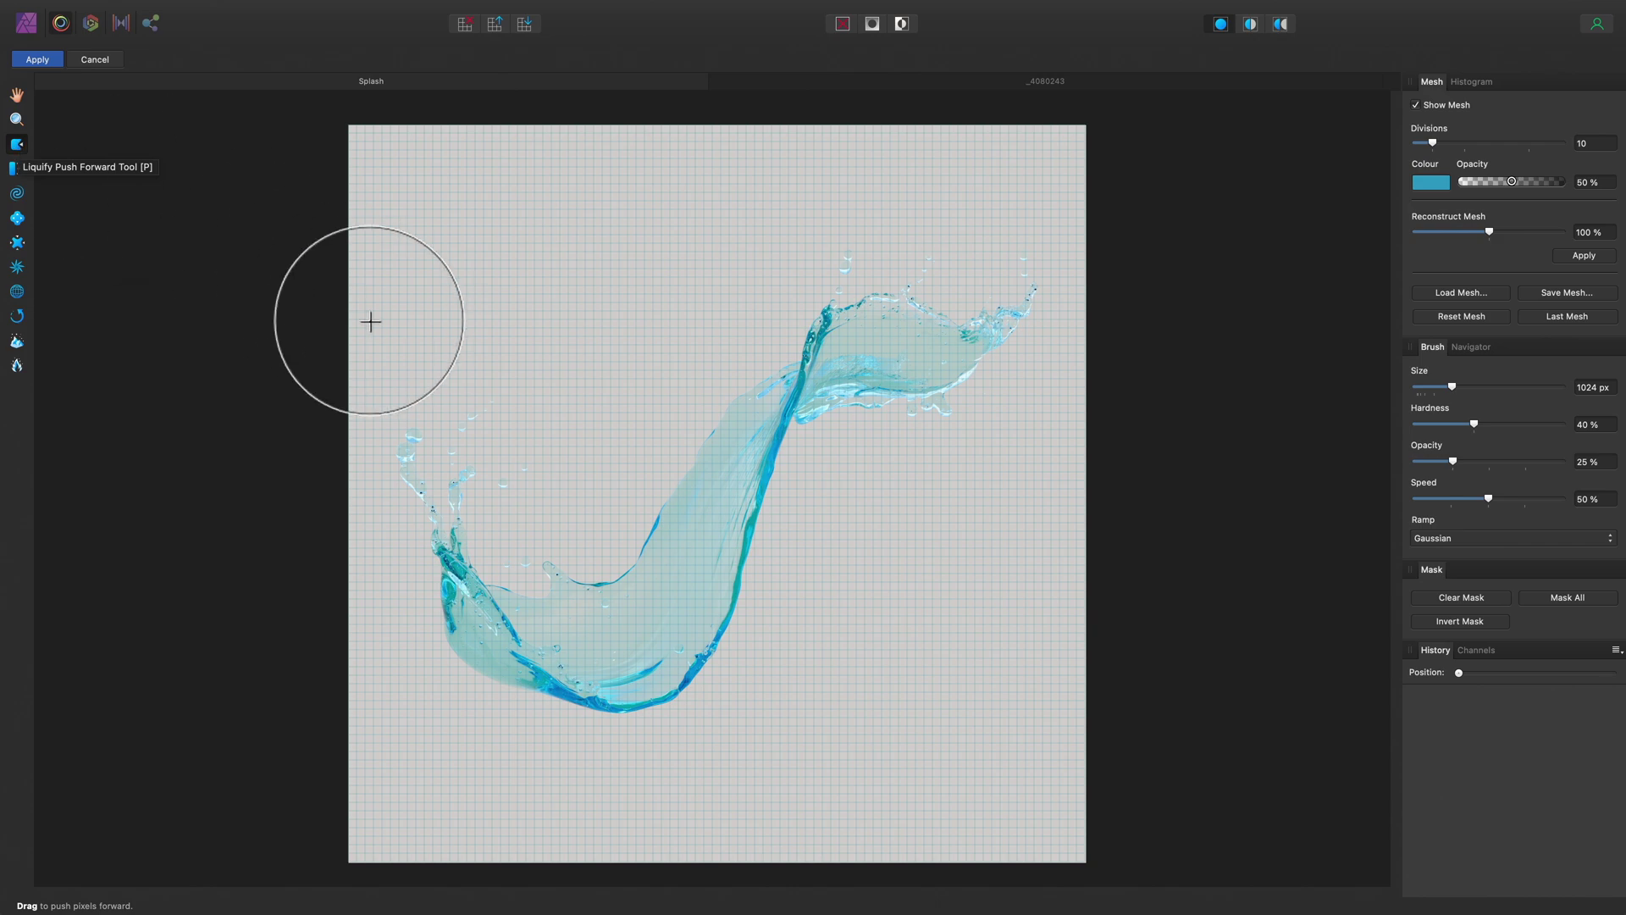
pyautogui.scroll(3, 445, 473)
pyautogui.scroll(5, 449, 474)
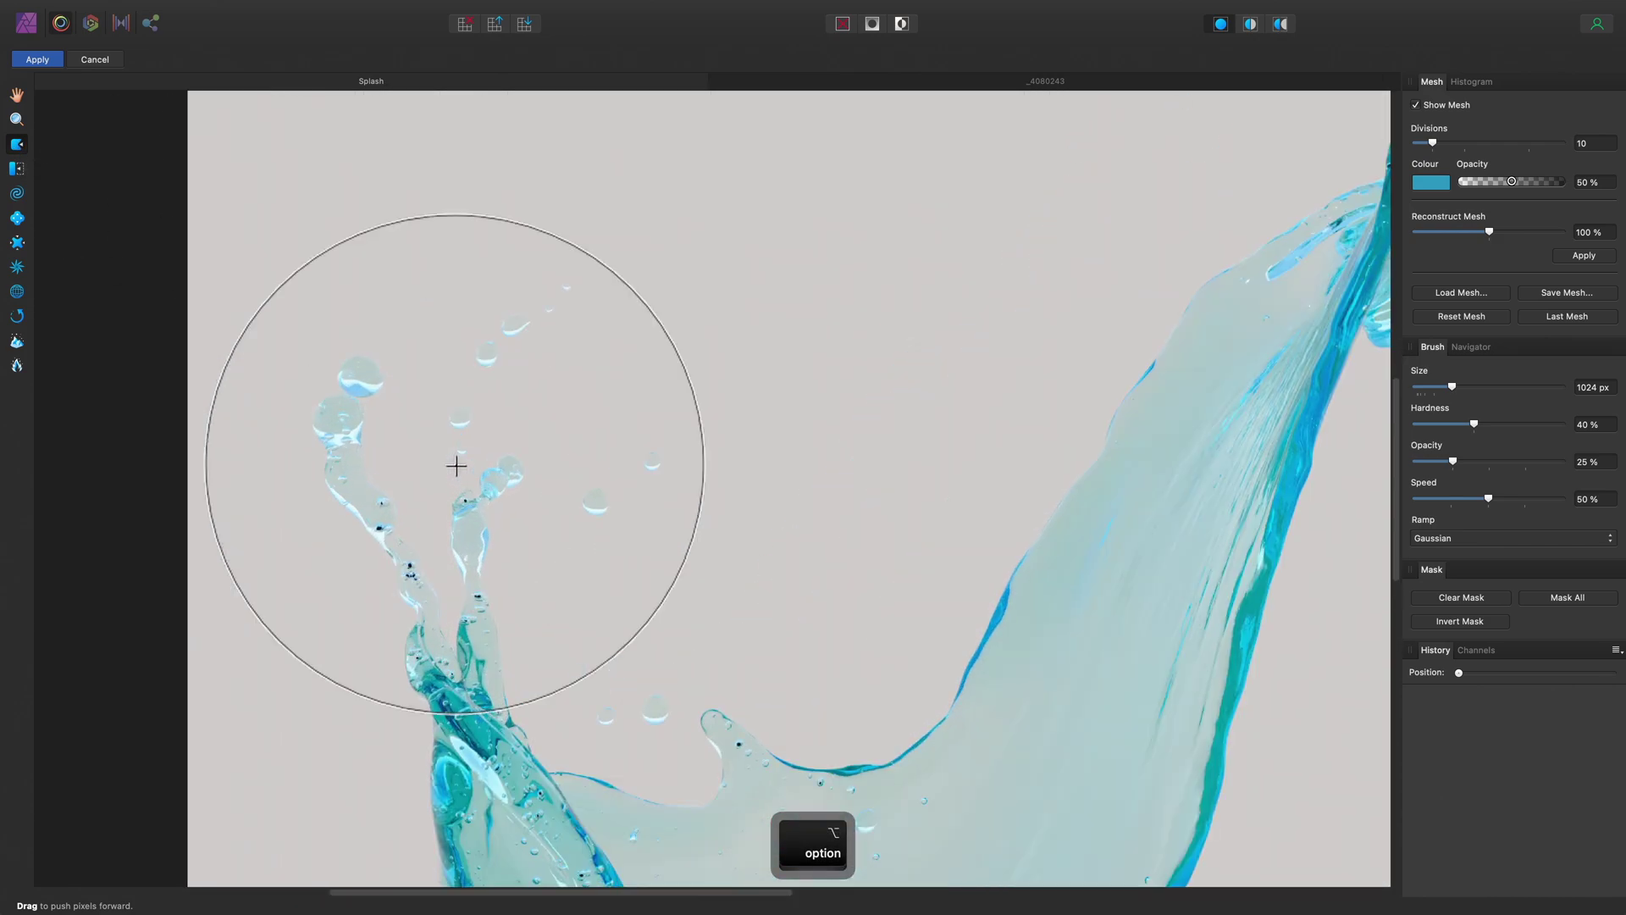
pyautogui.press('[')
pyautogui.press('[')
pyautogui.press('[')
pyautogui.press('[')
pyautogui.press('[')
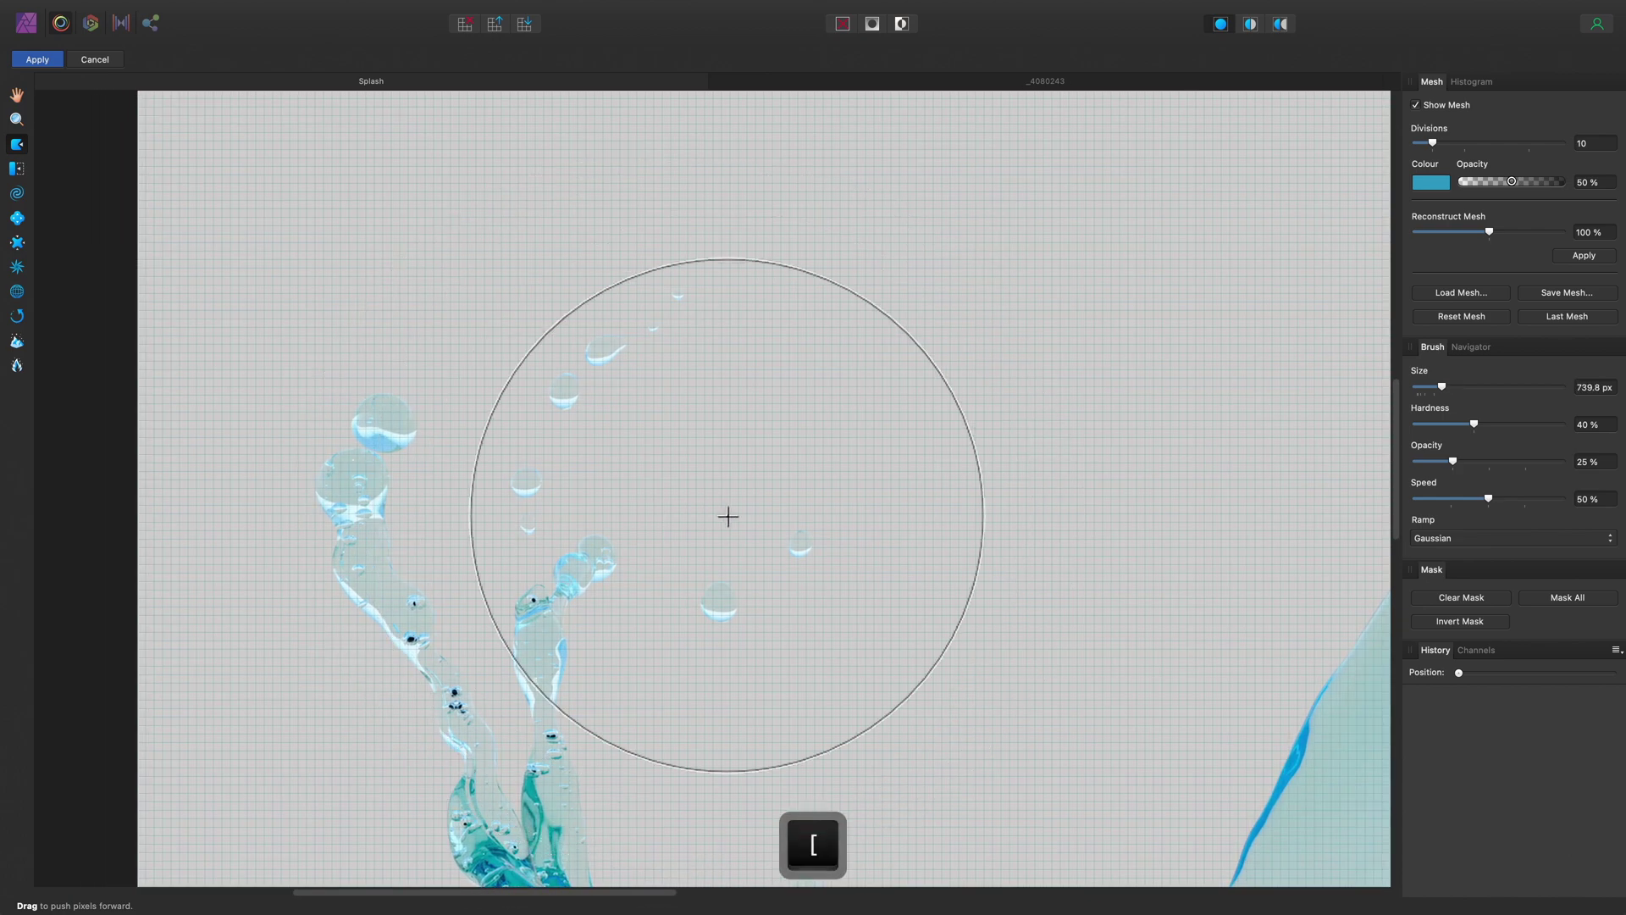
pyautogui.press('[')
pyautogui.press('[')
pyautogui.press('[')
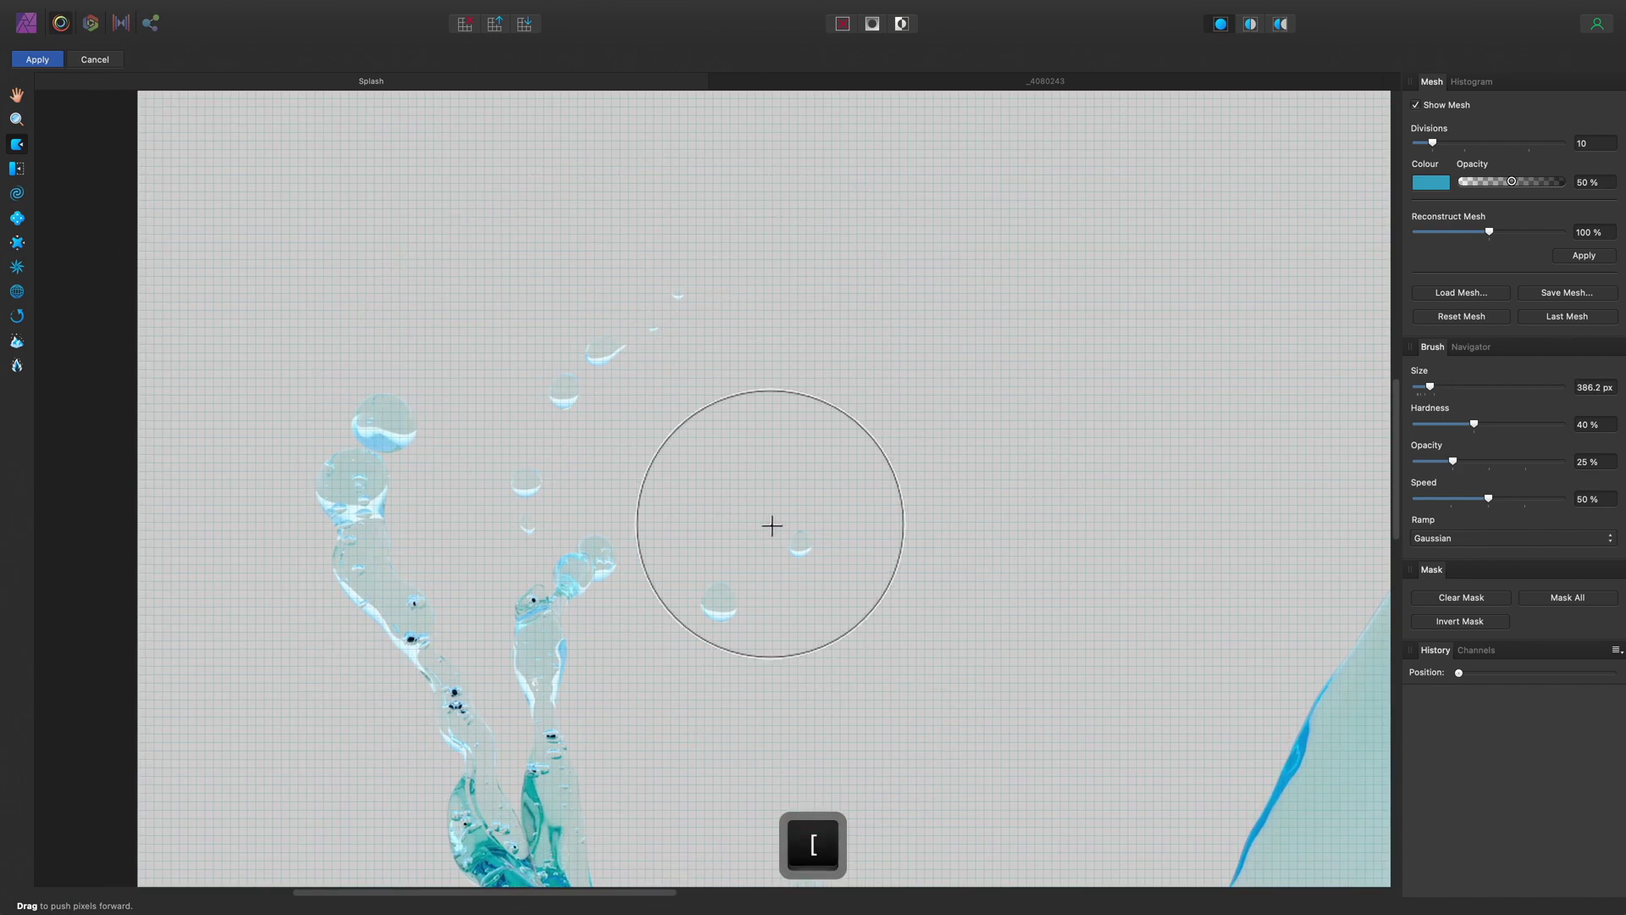
# Push Forward the floating droplets down-left, then reshape the splash's lower-left edge.
pyautogui.moveTo(678, 310)
pyautogui.mouseDown()
pyautogui.moveTo(599, 374)
pyautogui.moveTo(601, 343)
pyautogui.moveTo(565, 404)
pyautogui.moveTo(562, 386)
pyautogui.moveTo(545, 483)
pyautogui.moveTo(371, 399)
pyautogui.moveTo(392, 478)
pyautogui.moveTo(352, 462)
pyautogui.moveTo(353, 559)
pyautogui.moveTo(303, 548)
pyautogui.moveTo(406, 597)
pyautogui.moveTo(356, 618)
pyautogui.moveTo(439, 663)
pyautogui.moveTo(396, 686)
pyautogui.moveTo(445, 732)
pyautogui.moveTo(466, 732)
pyautogui.moveTo(553, 591)
pyautogui.moveTo(729, 588)
pyautogui.mouseUp()
pyautogui.press('space')
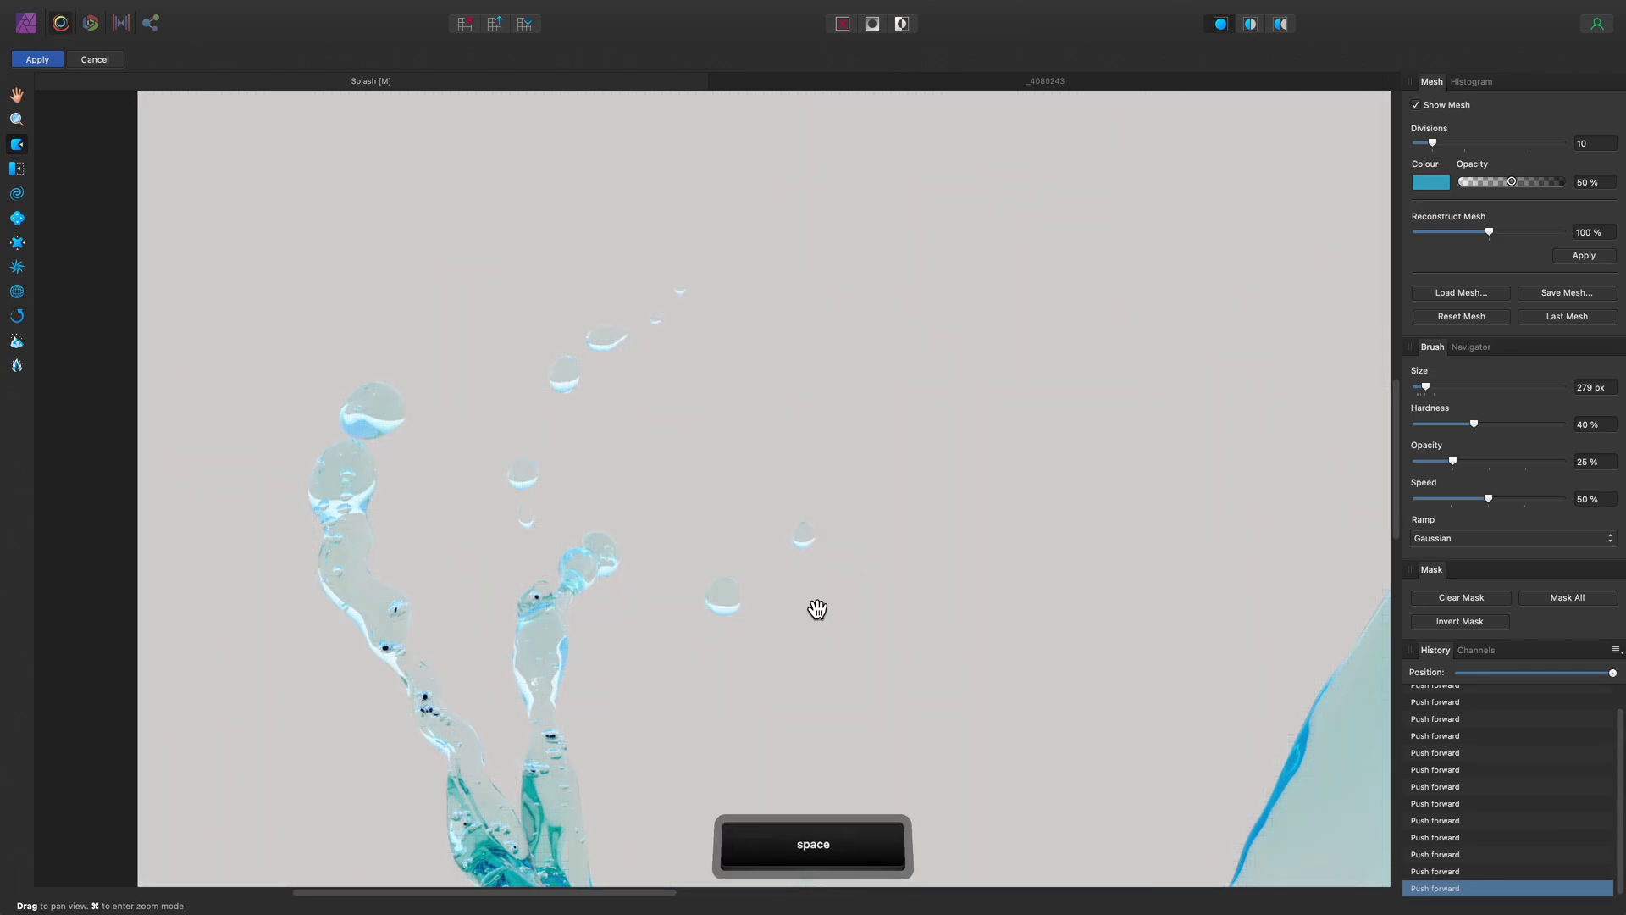
pyautogui.moveTo(856, 633)
pyautogui.mouseDown()
pyautogui.moveTo(821, 660)
pyautogui.moveTo(831, 709)
pyautogui.moveTo(762, 574)
pyautogui.moveTo(719, 618)
pyautogui.moveTo(751, 624)
pyautogui.mouseUp()
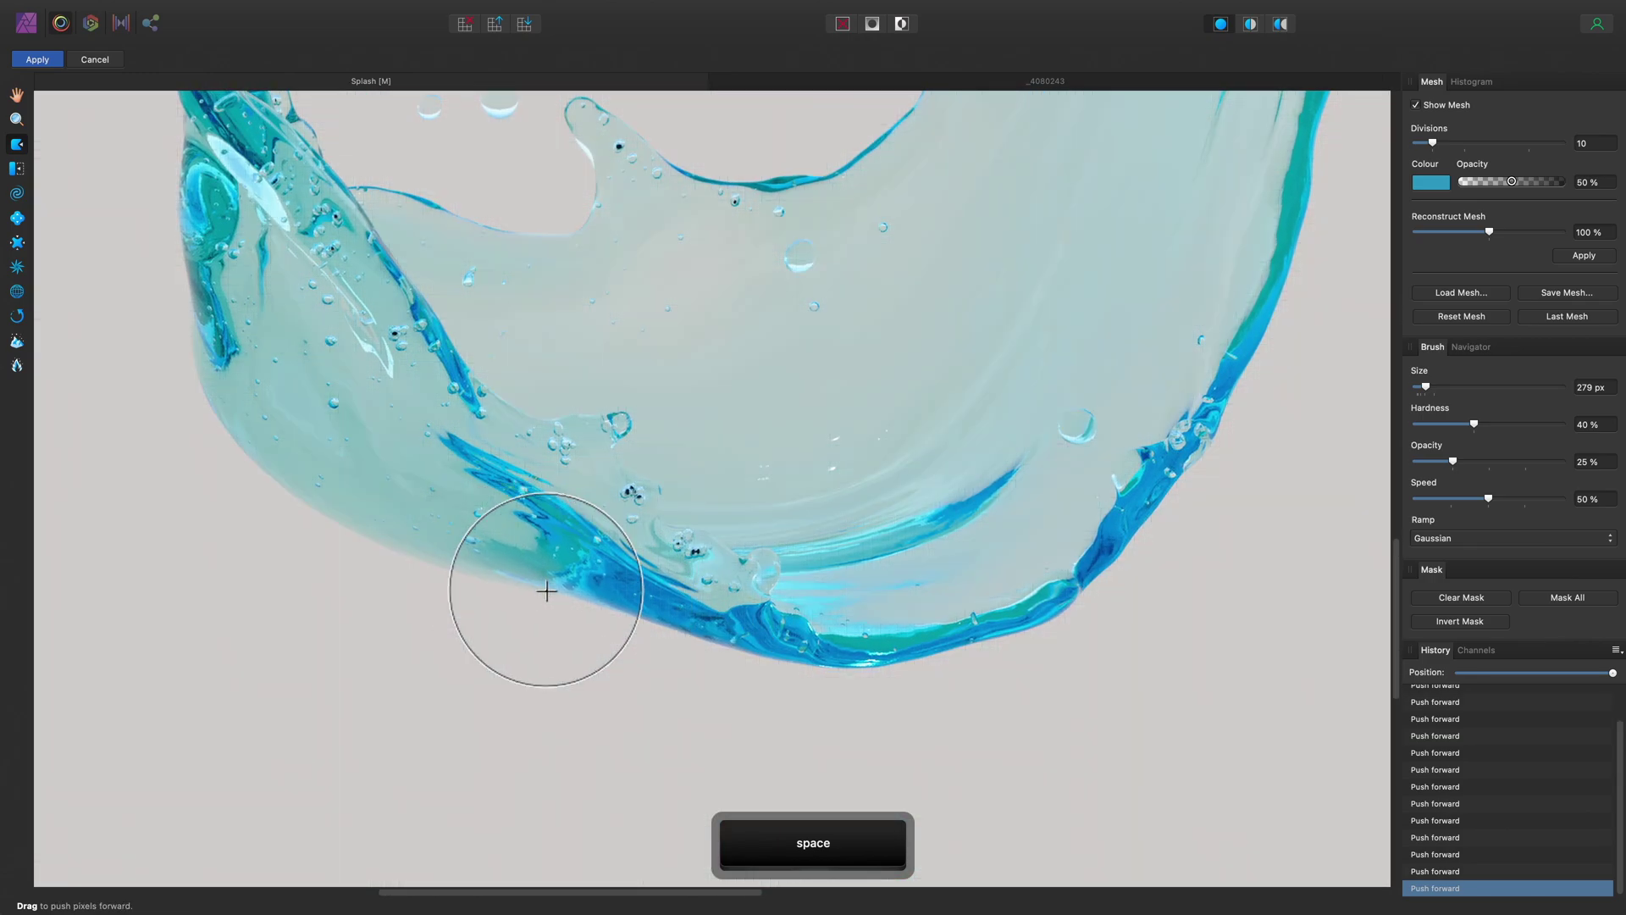
pyautogui.moveTo(433, 562)
pyautogui.mouseDown()
pyautogui.moveTo(244, 470)
pyautogui.moveTo(746, 652)
pyautogui.moveTo(943, 670)
pyautogui.moveTo(1054, 629)
pyautogui.moveTo(1138, 548)
pyautogui.moveTo(1263, 331)
pyautogui.moveTo(1034, 604)
pyautogui.moveTo(815, 670)
pyautogui.moveTo(875, 686)
pyautogui.mouseUp()
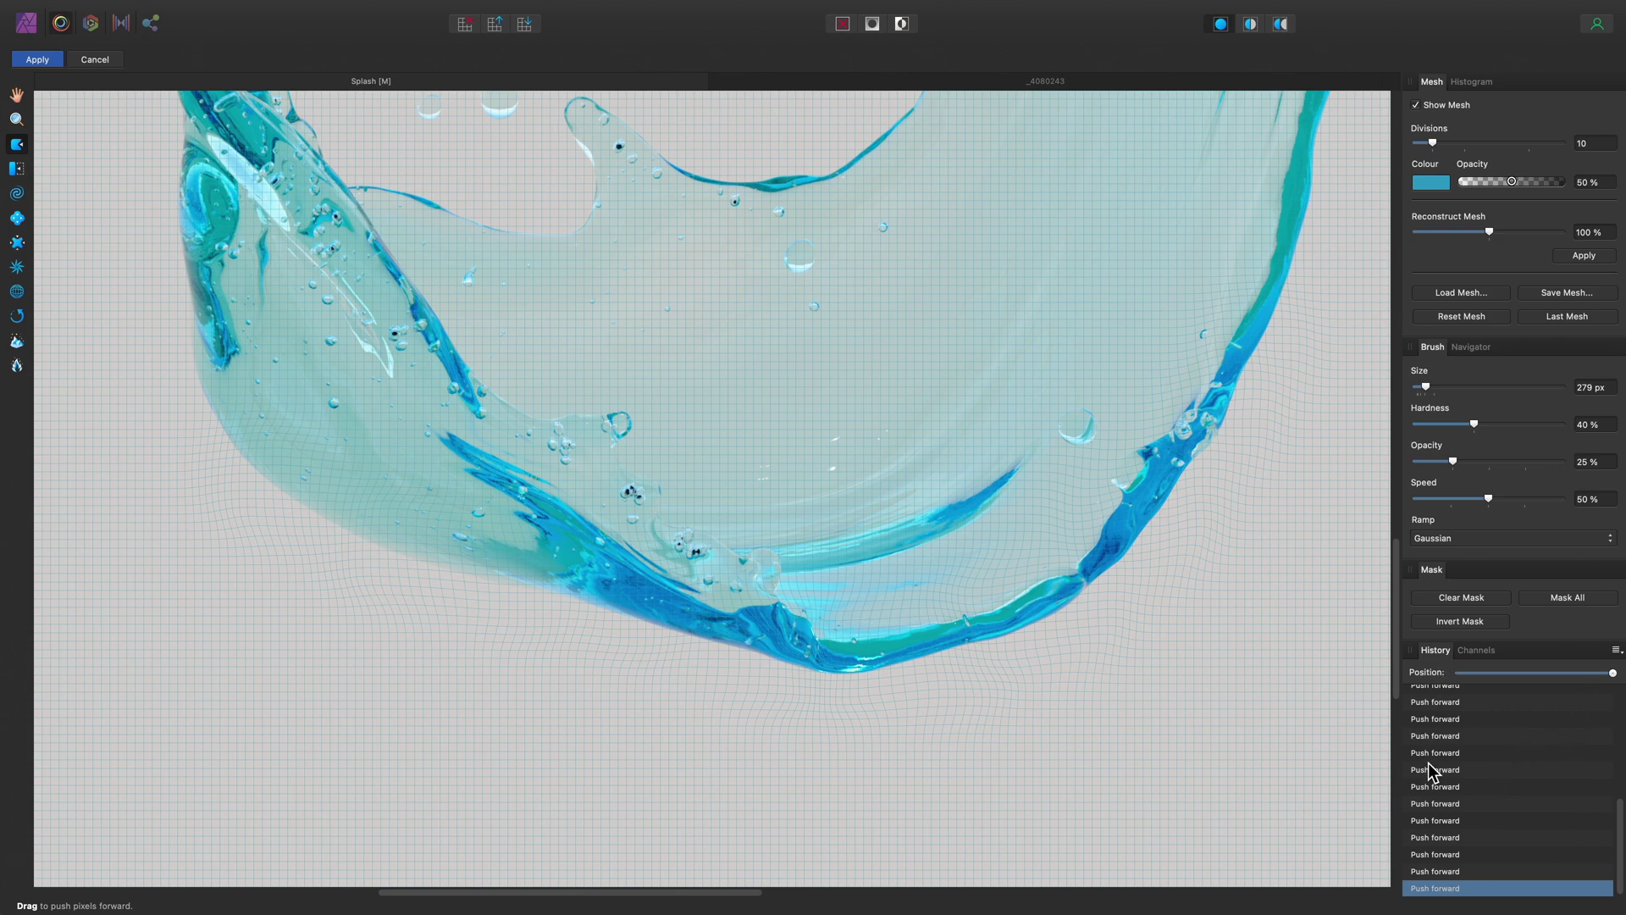
# Roll the Liquify history back to an earlier Push Forward state.
pyautogui.click(1471, 720)
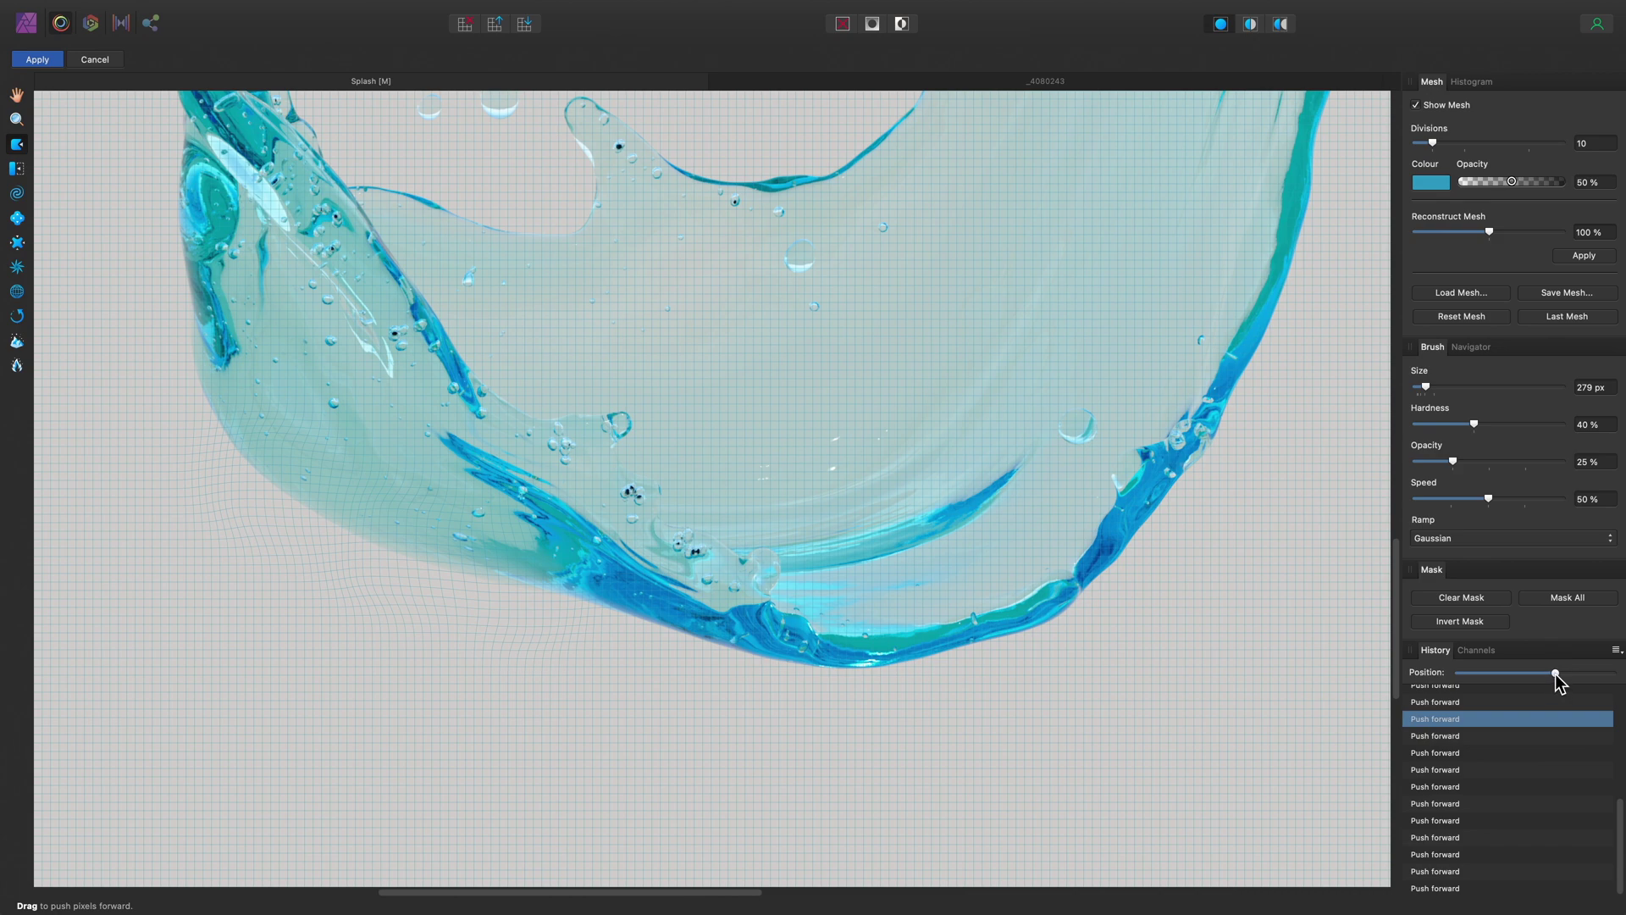
pyautogui.moveTo(1555, 673); pyautogui.dragTo(1502, 673)
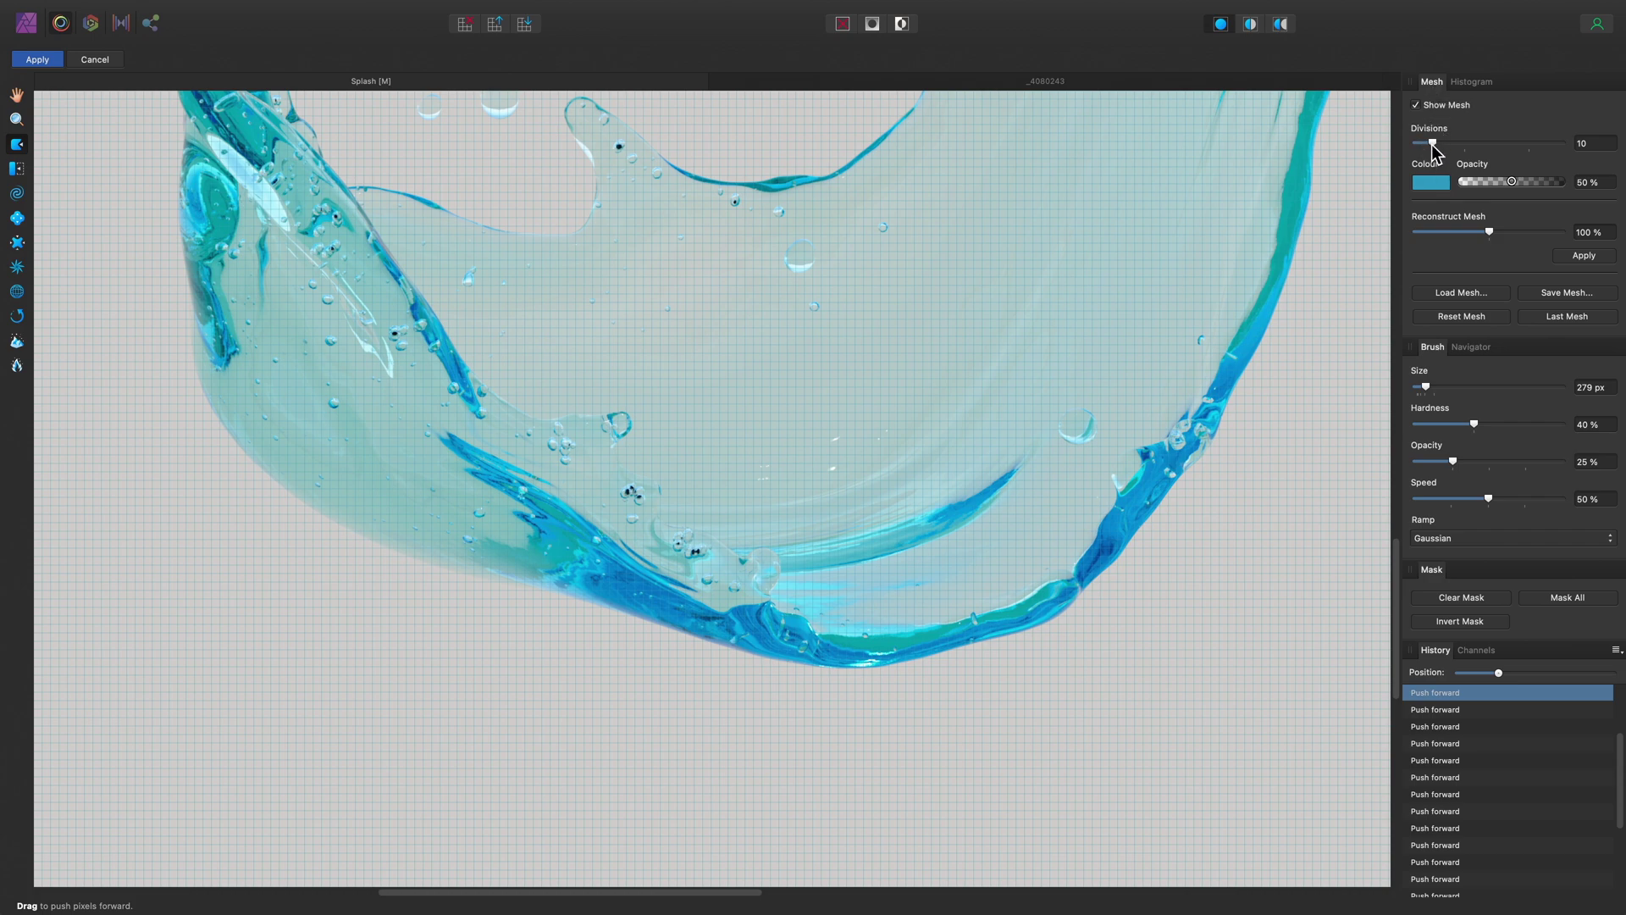
# Set the mesh to 40 divisions, 100% opacity and red, then turn off Show Mesh.
pyautogui.moveTo(1434, 146); pyautogui.dragTo(1532, 160)
pyautogui.moveTo(1513, 181); pyautogui.dragTo(1572, 185)
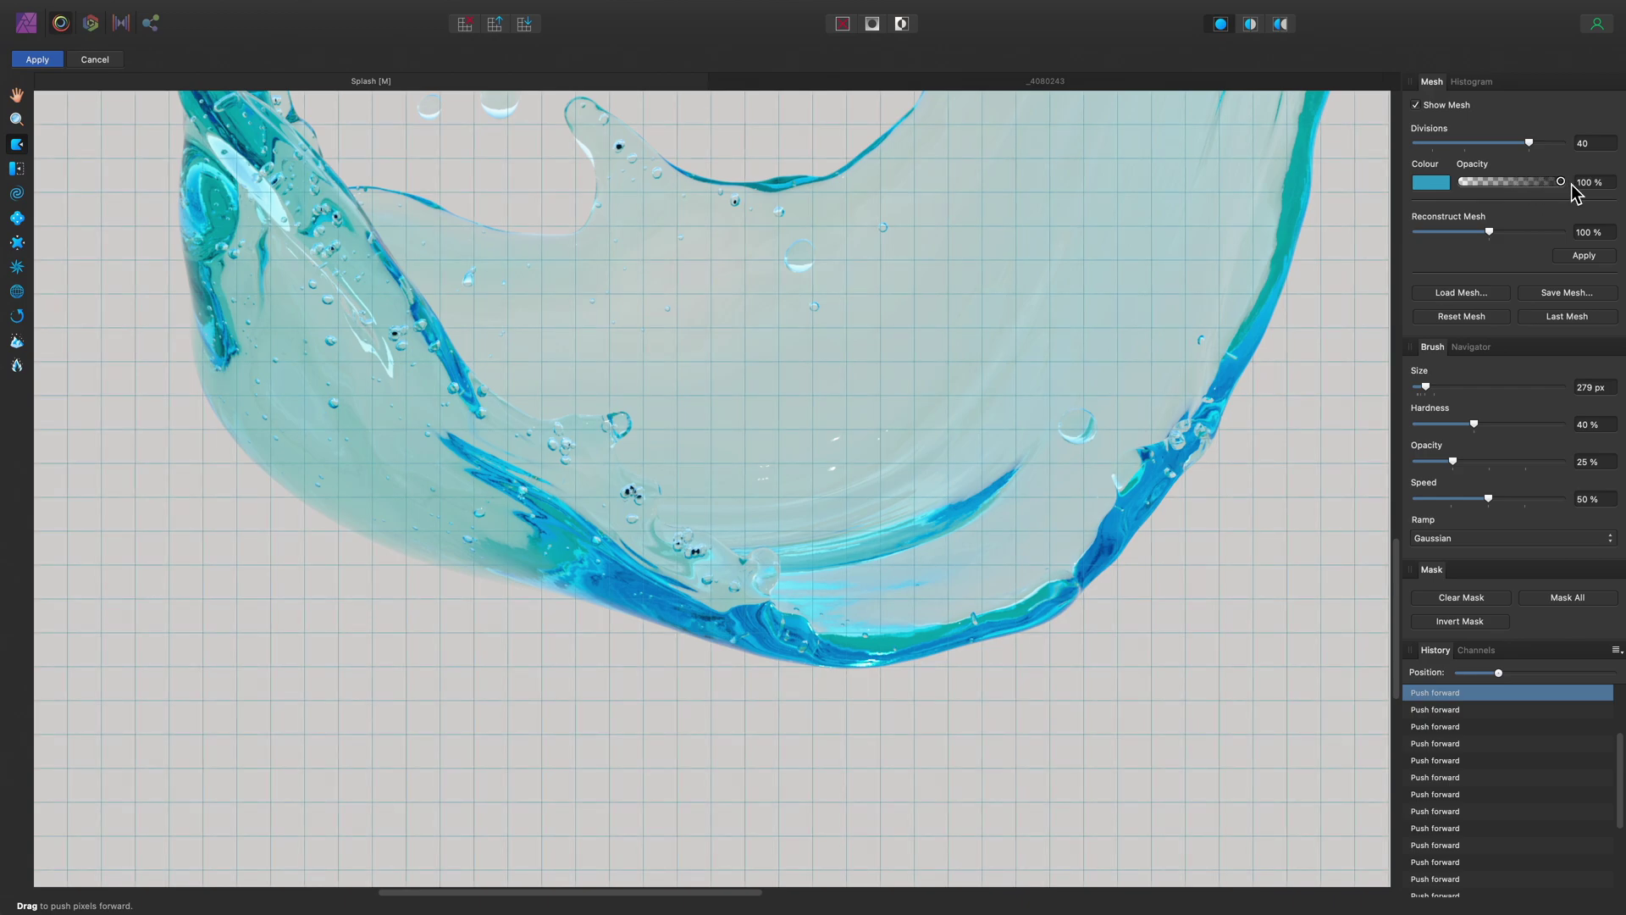
pyautogui.click(1446, 192)
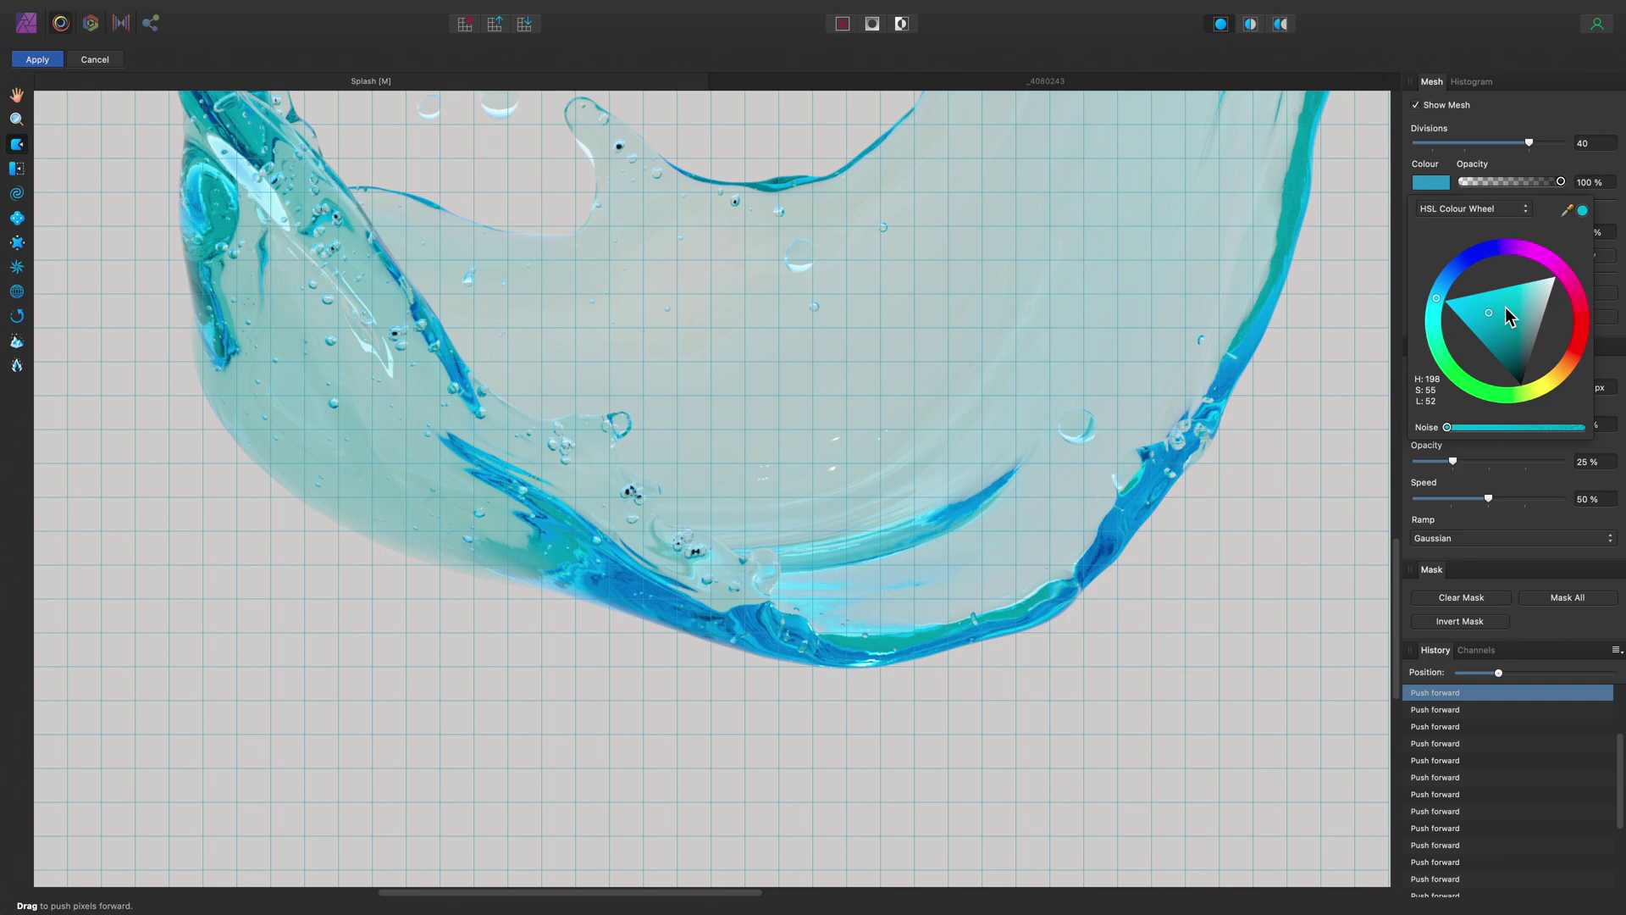
pyautogui.moveTo(1584, 292); pyautogui.dragTo(1606, 344)
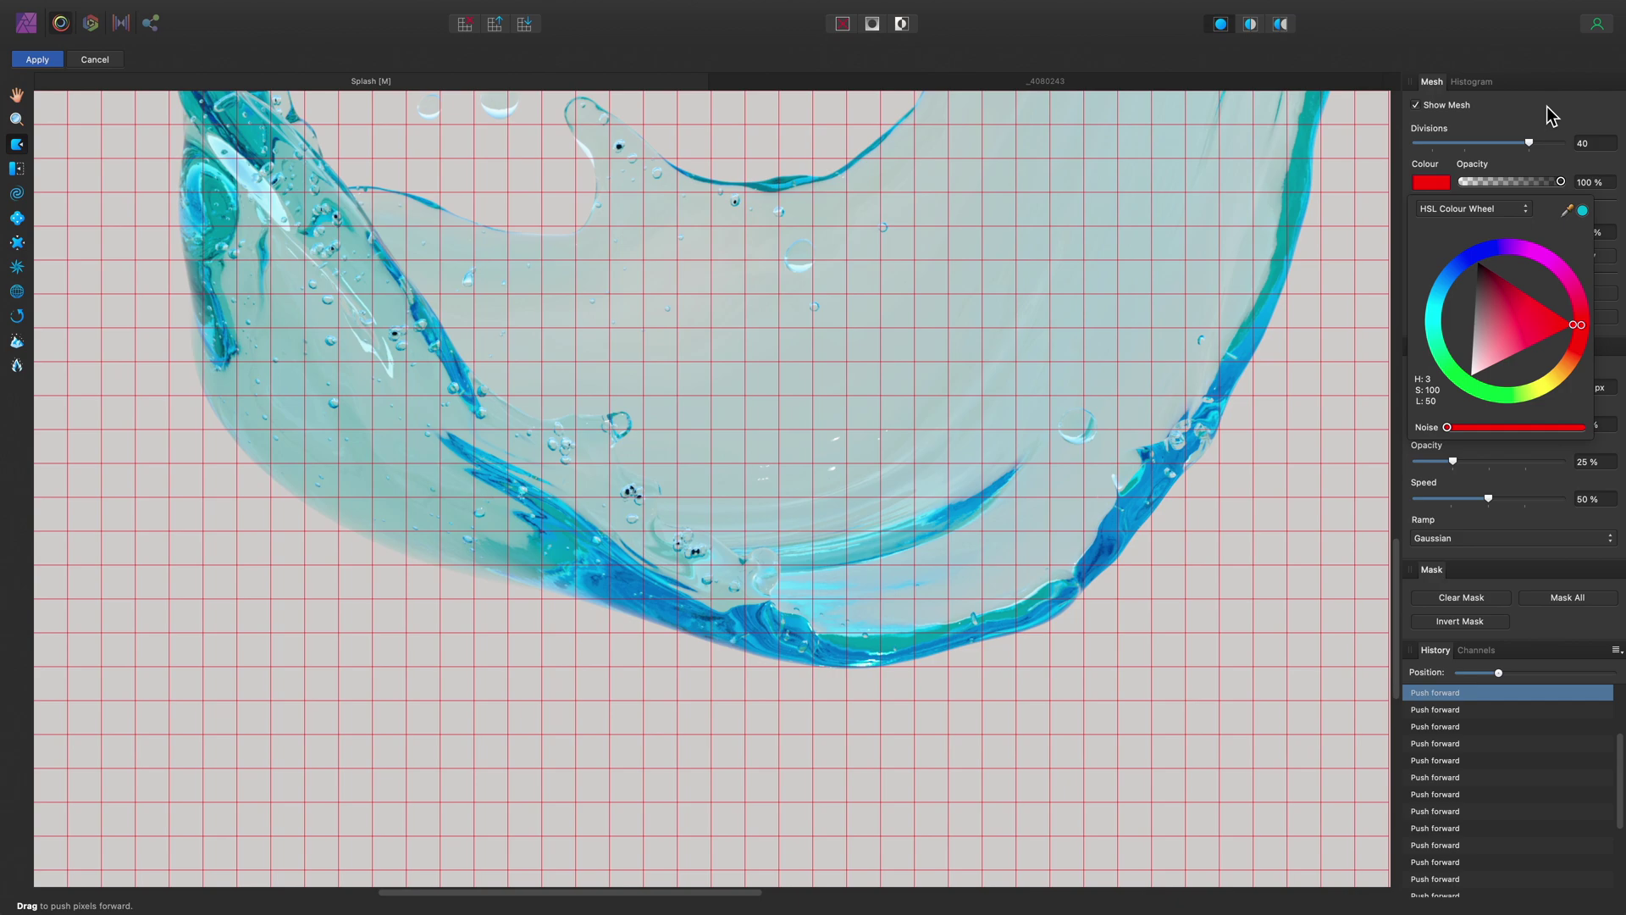
pyautogui.click(1547, 105)
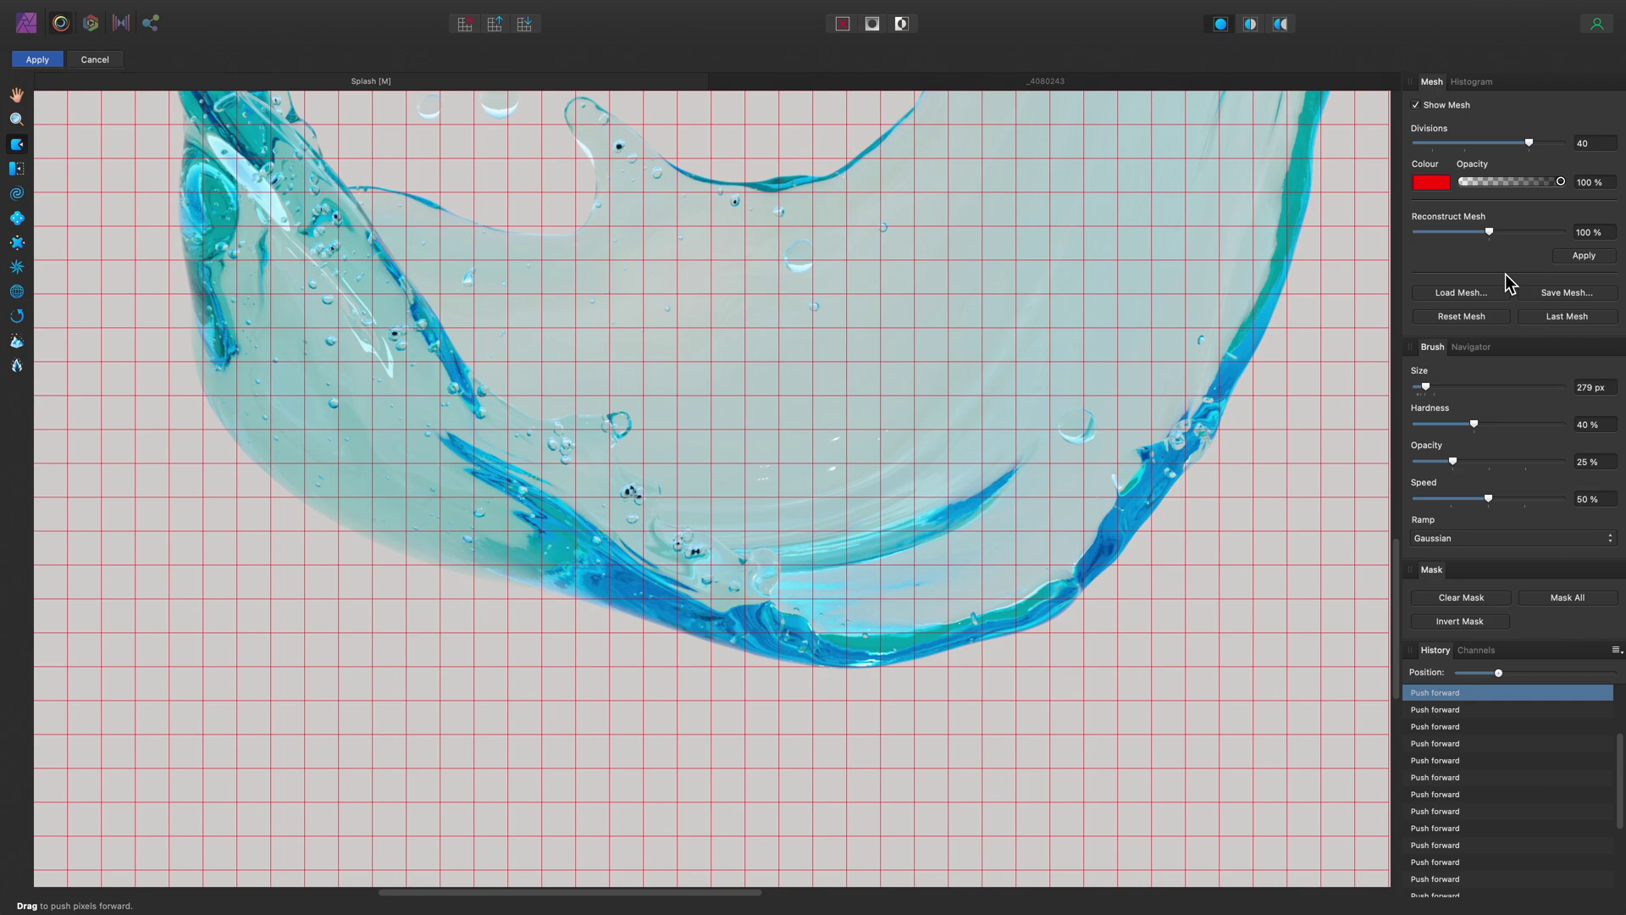
pyautogui.click(1464, 108)
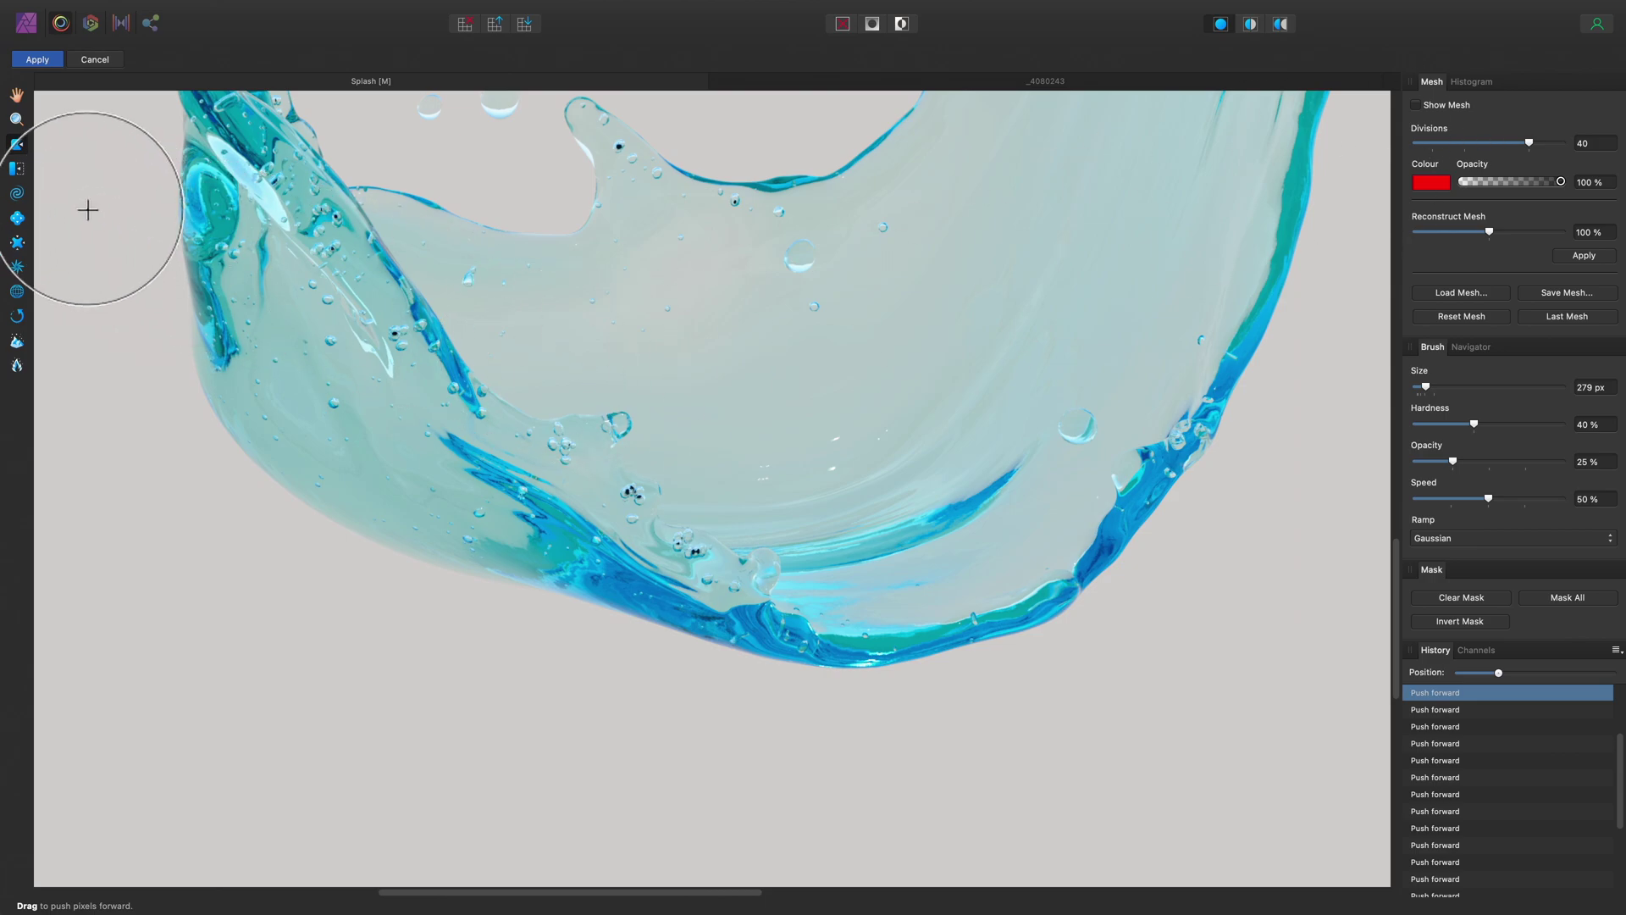
# Twirl the droplets above the splash crest at left, centre and right.
pyautogui.click(16, 197)
pyautogui.scroll(10, 835, 617)
pyautogui.hscroll(6, 835, 617)
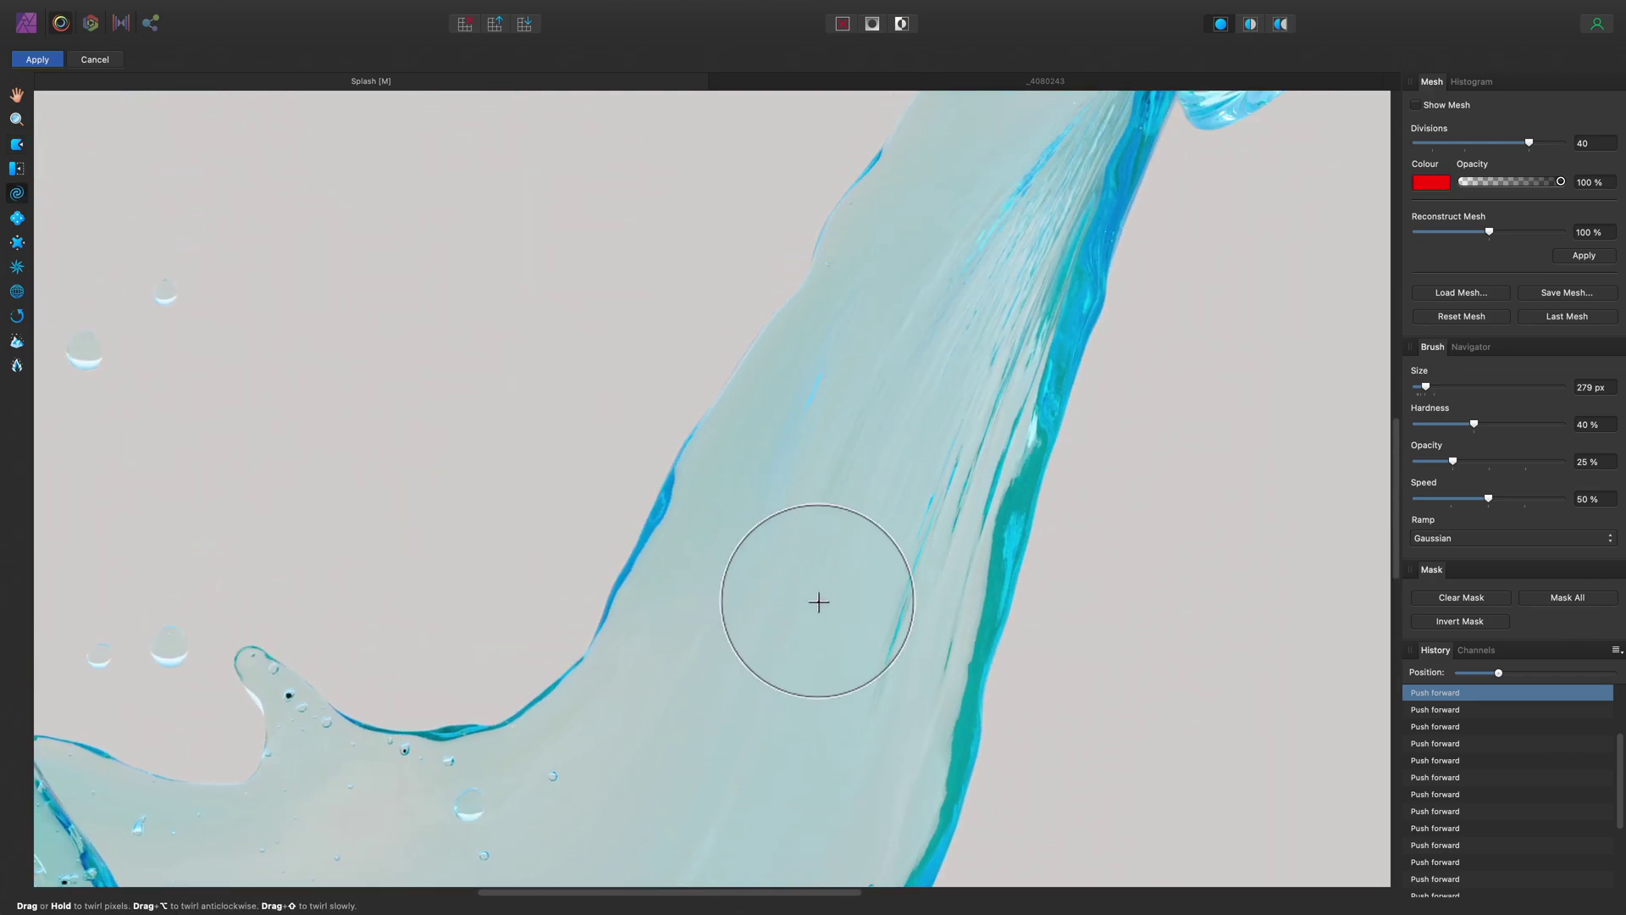
pyautogui.scroll(10, 818, 602)
pyautogui.hscroll(10, 819, 602)
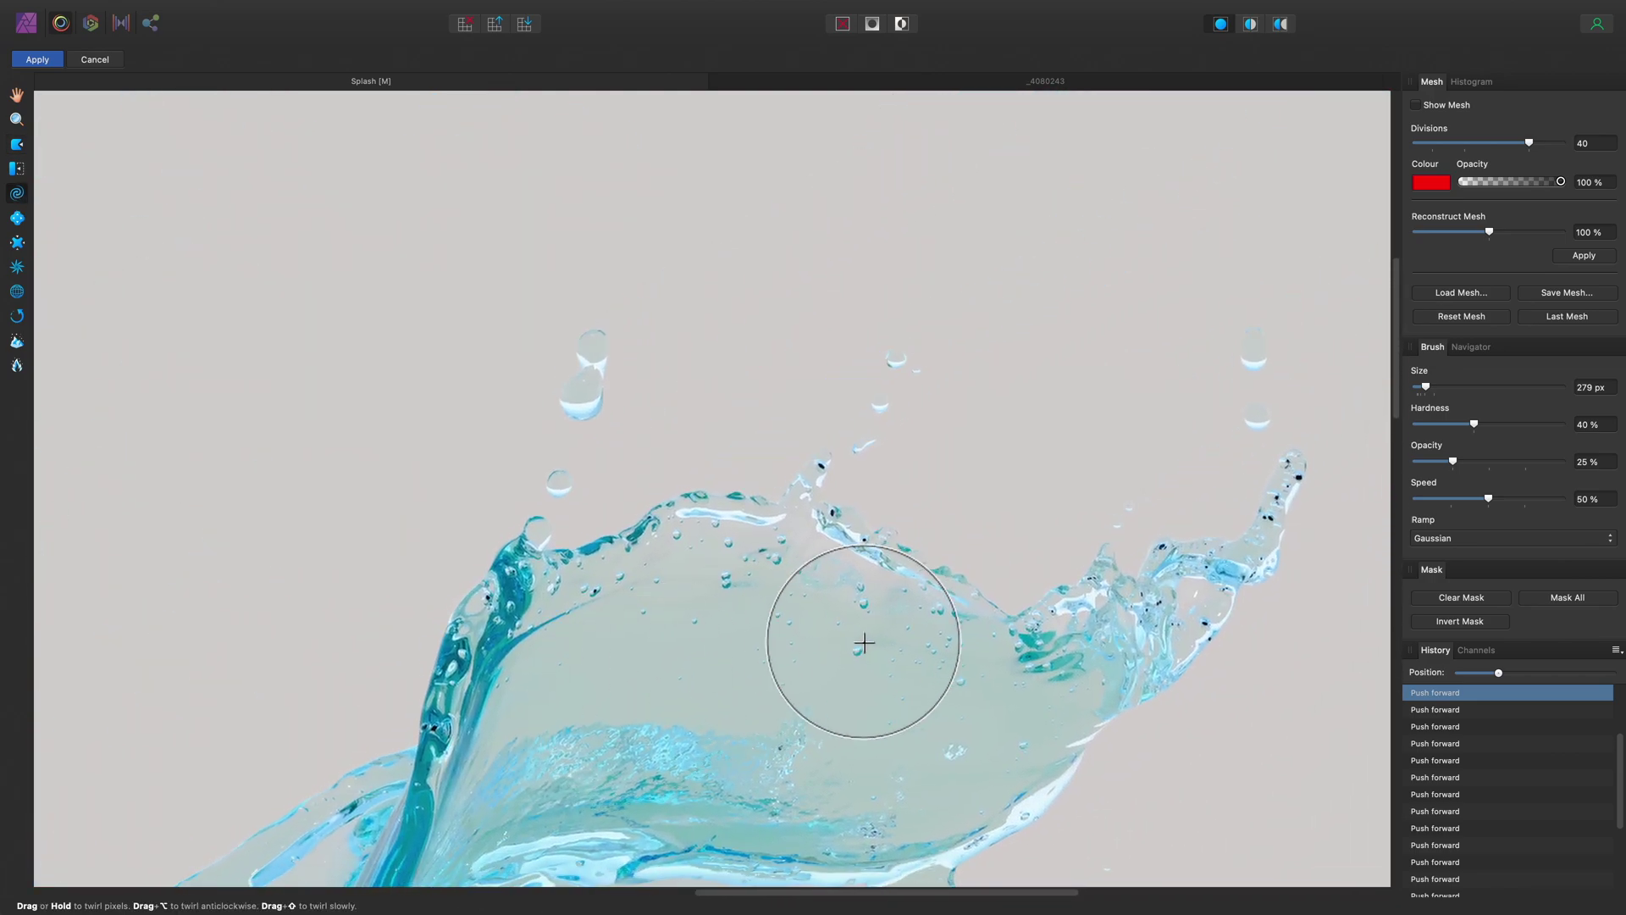
pyautogui.hscroll(5, 683, 638)
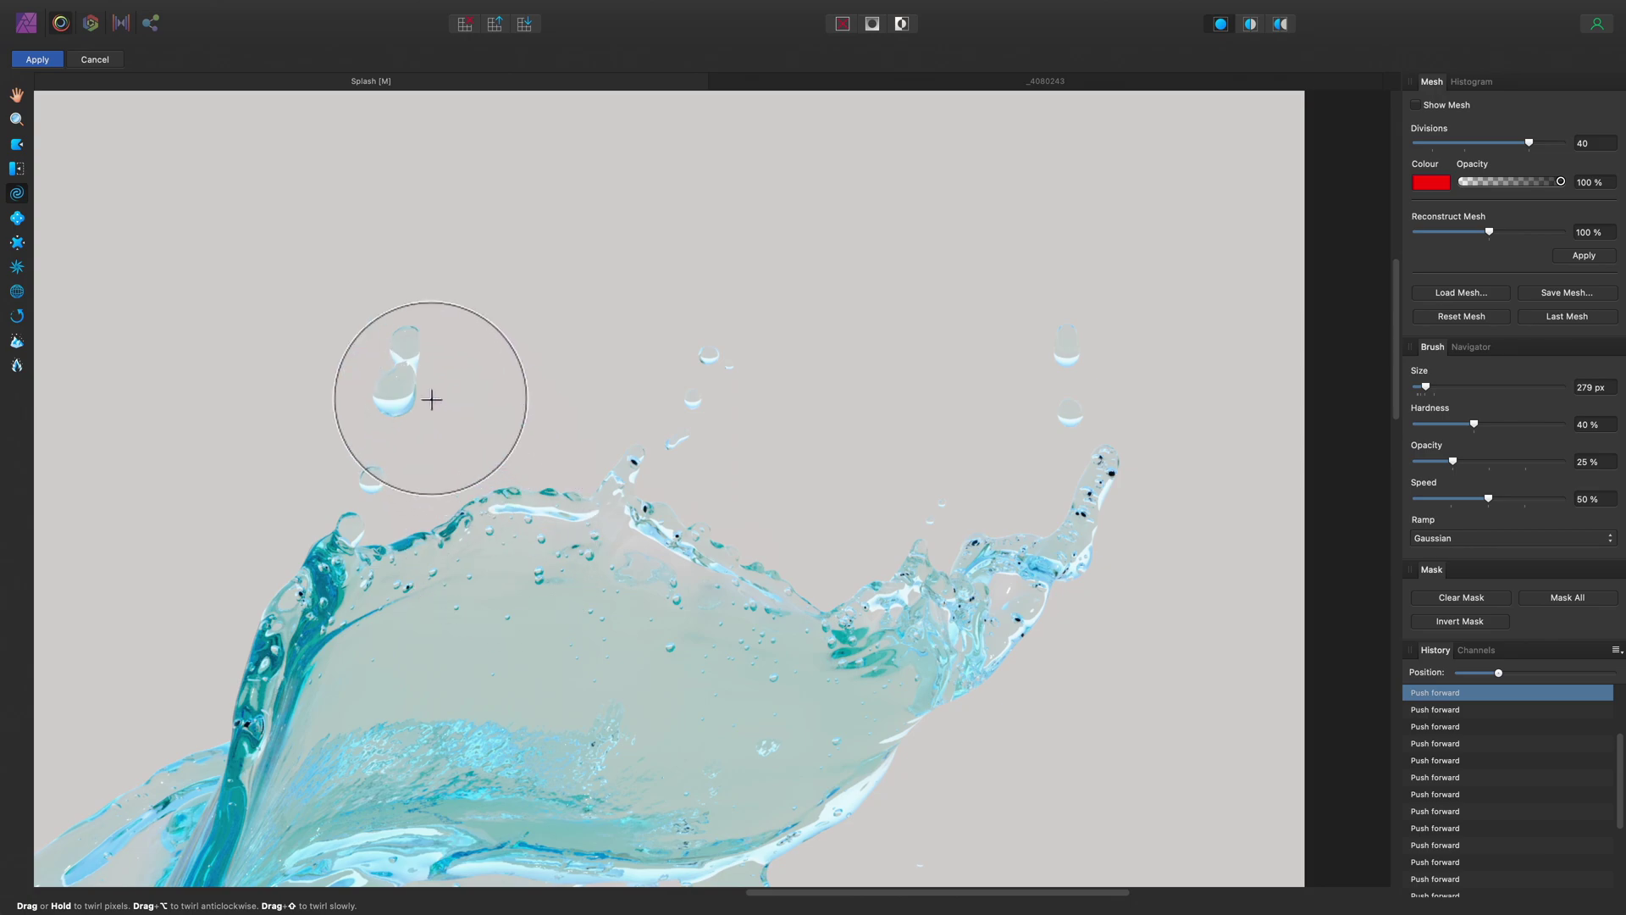
pyautogui.moveTo(431, 399); pyautogui.dragTo(404, 372)
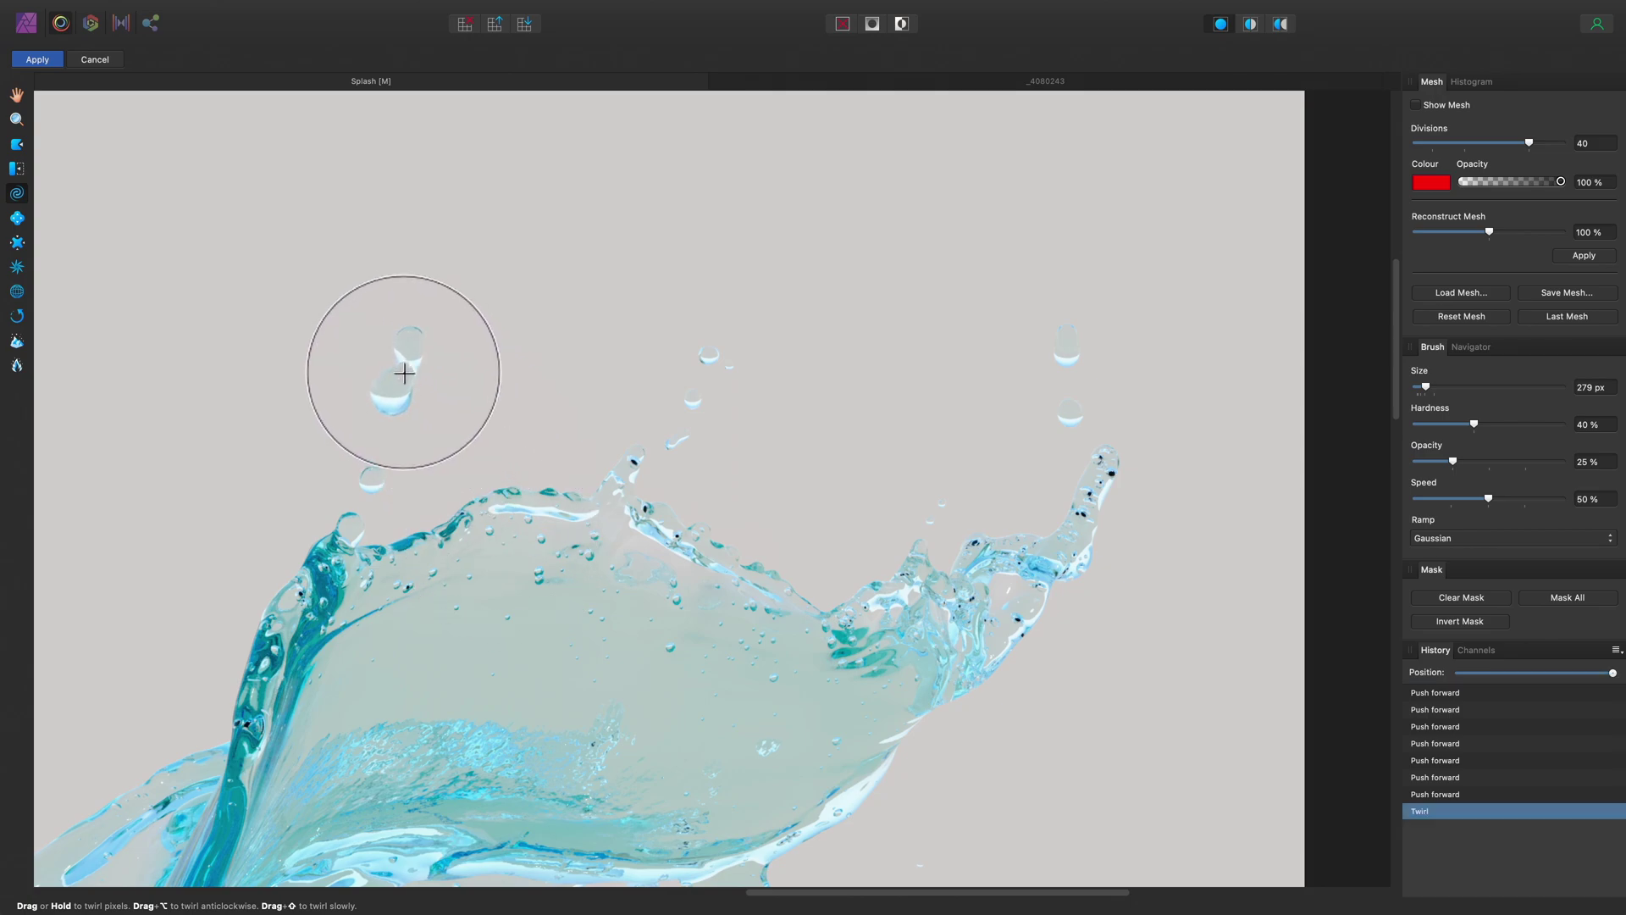
pyautogui.click(711, 373)
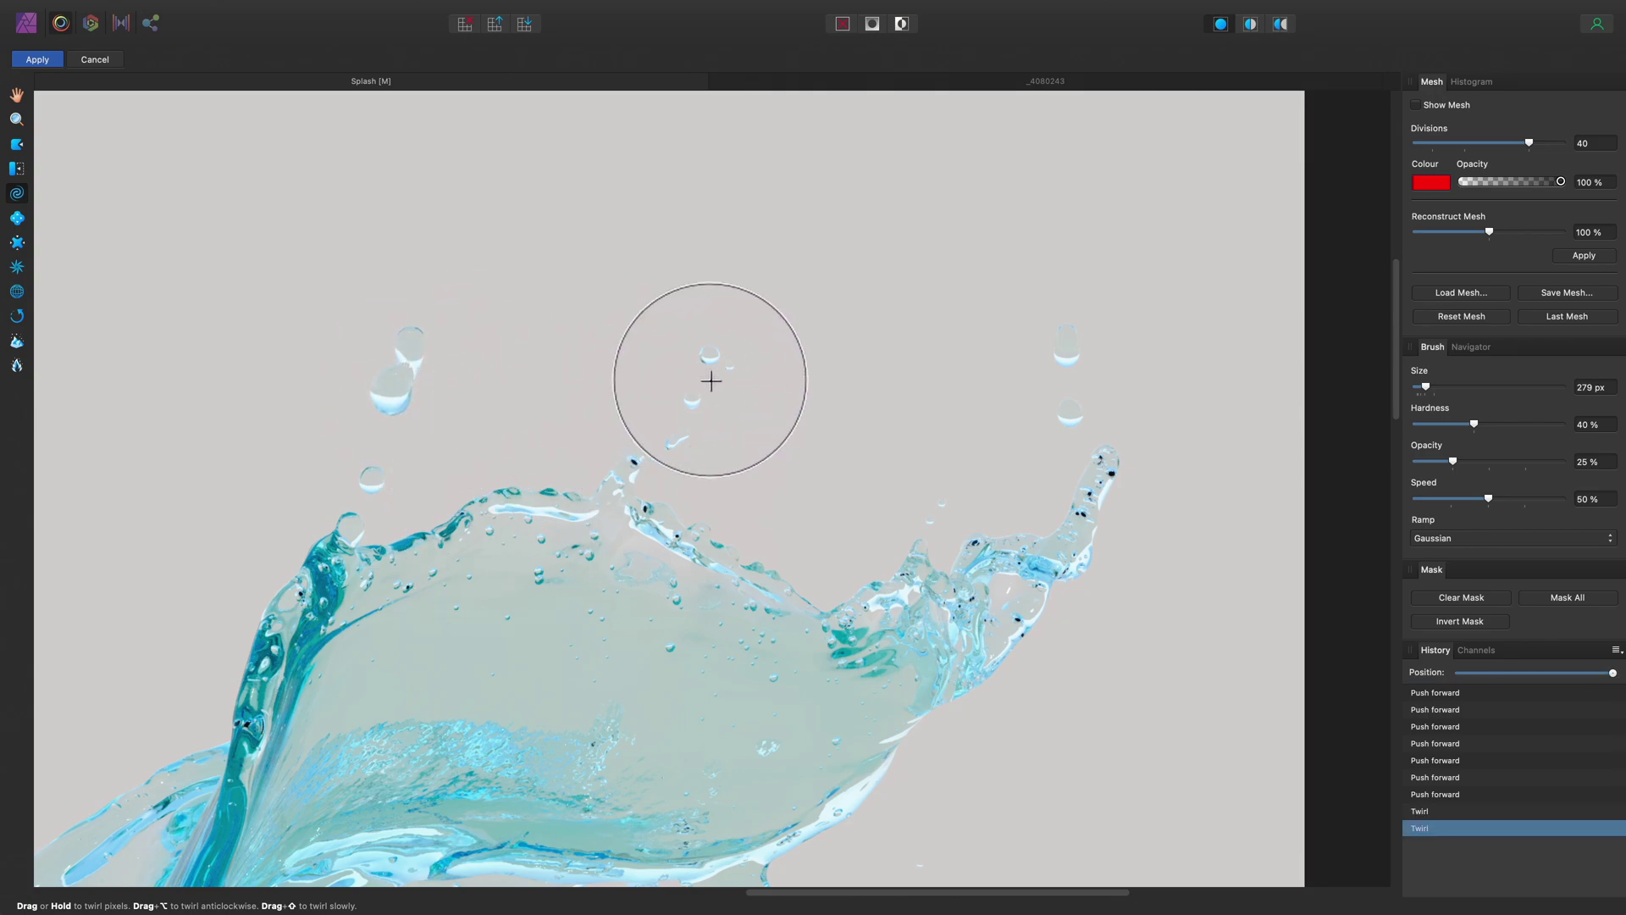
pyautogui.click(1069, 381)
pyautogui.click(706, 364)
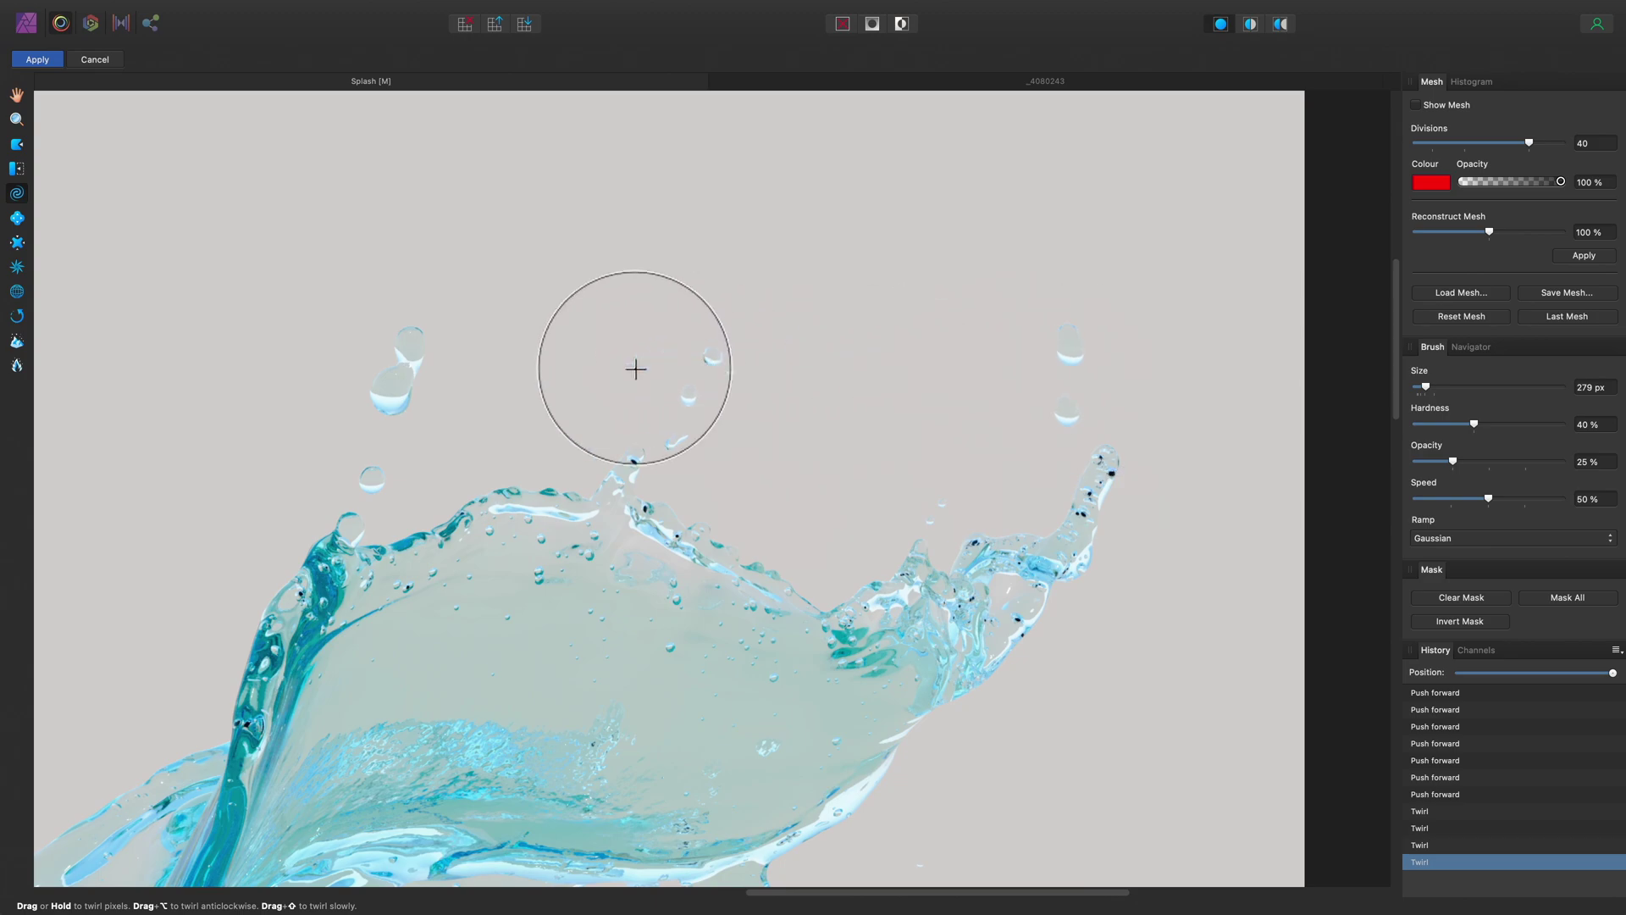
pyautogui.click(388, 366)
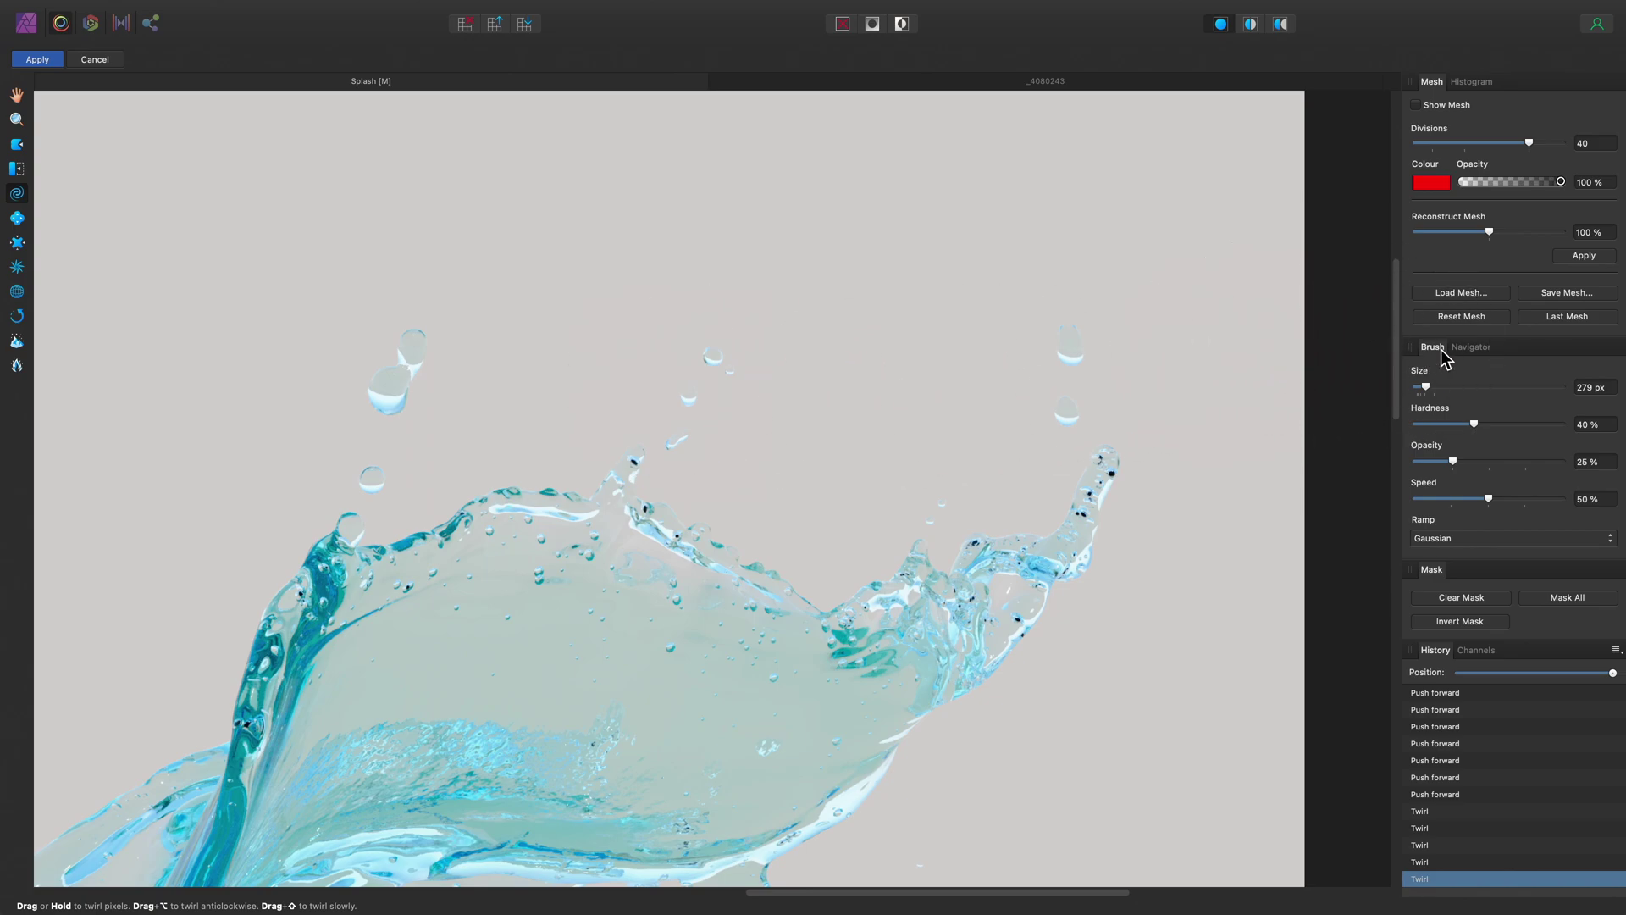
# Raise the liquify brush speed to 100% and opacity to 50%.
pyautogui.moveTo(1488, 498); pyautogui.dragTo(1573, 501)
pyautogui.moveTo(1455, 463); pyautogui.dragTo(1491, 474)
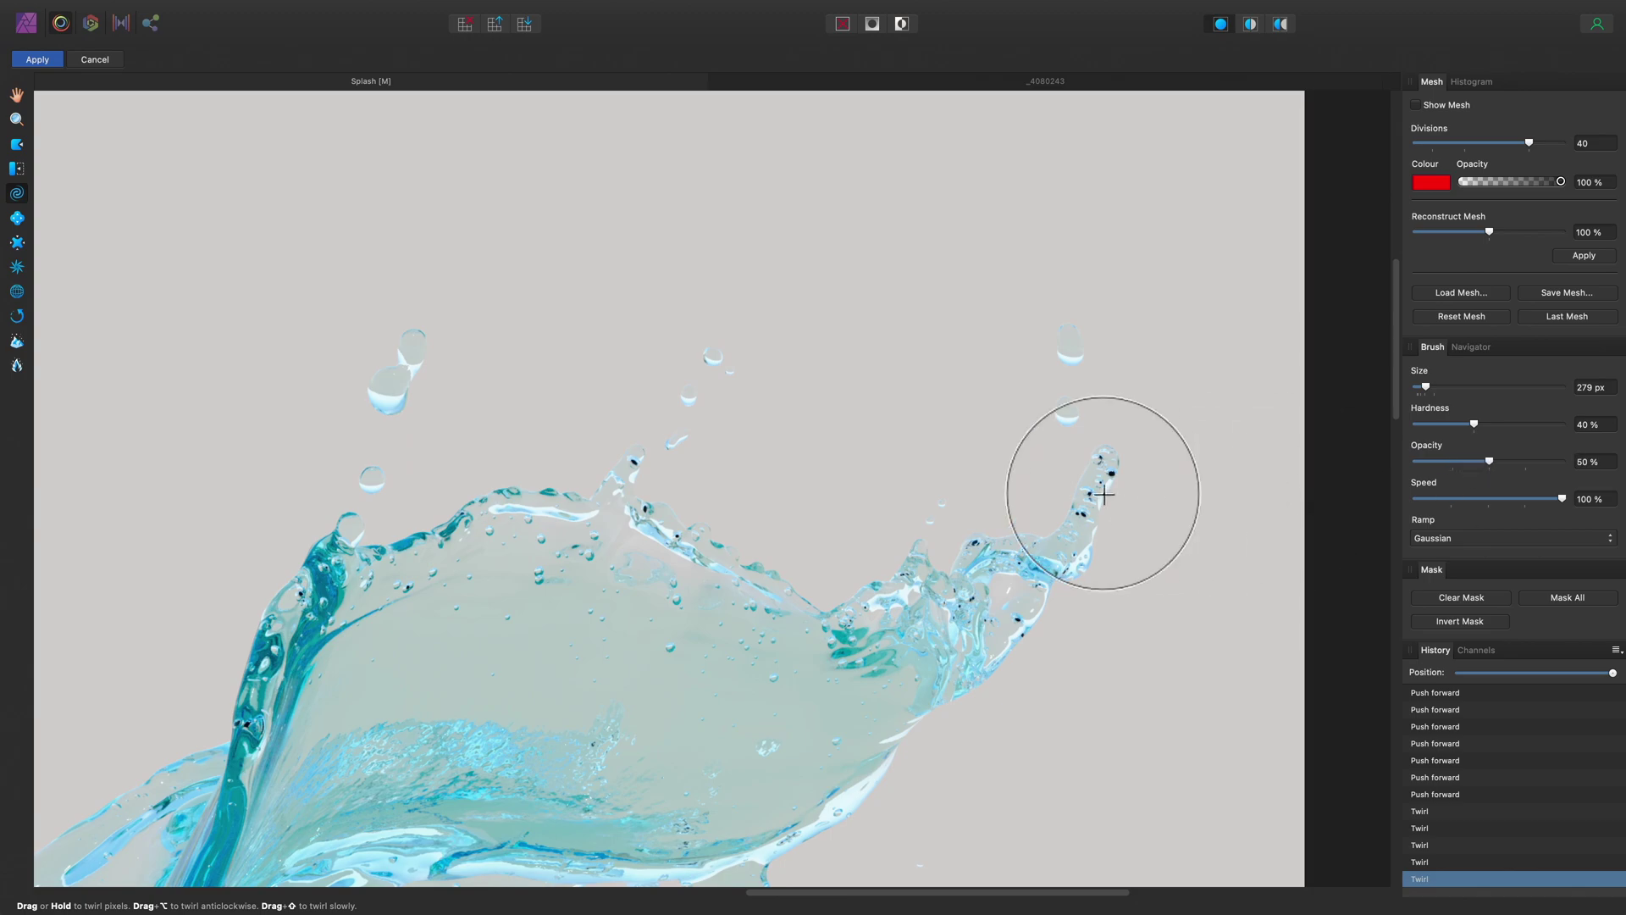
# Twirl the droplets at the upper left, along the crest, centre and right.
pyautogui.click(1069, 370)
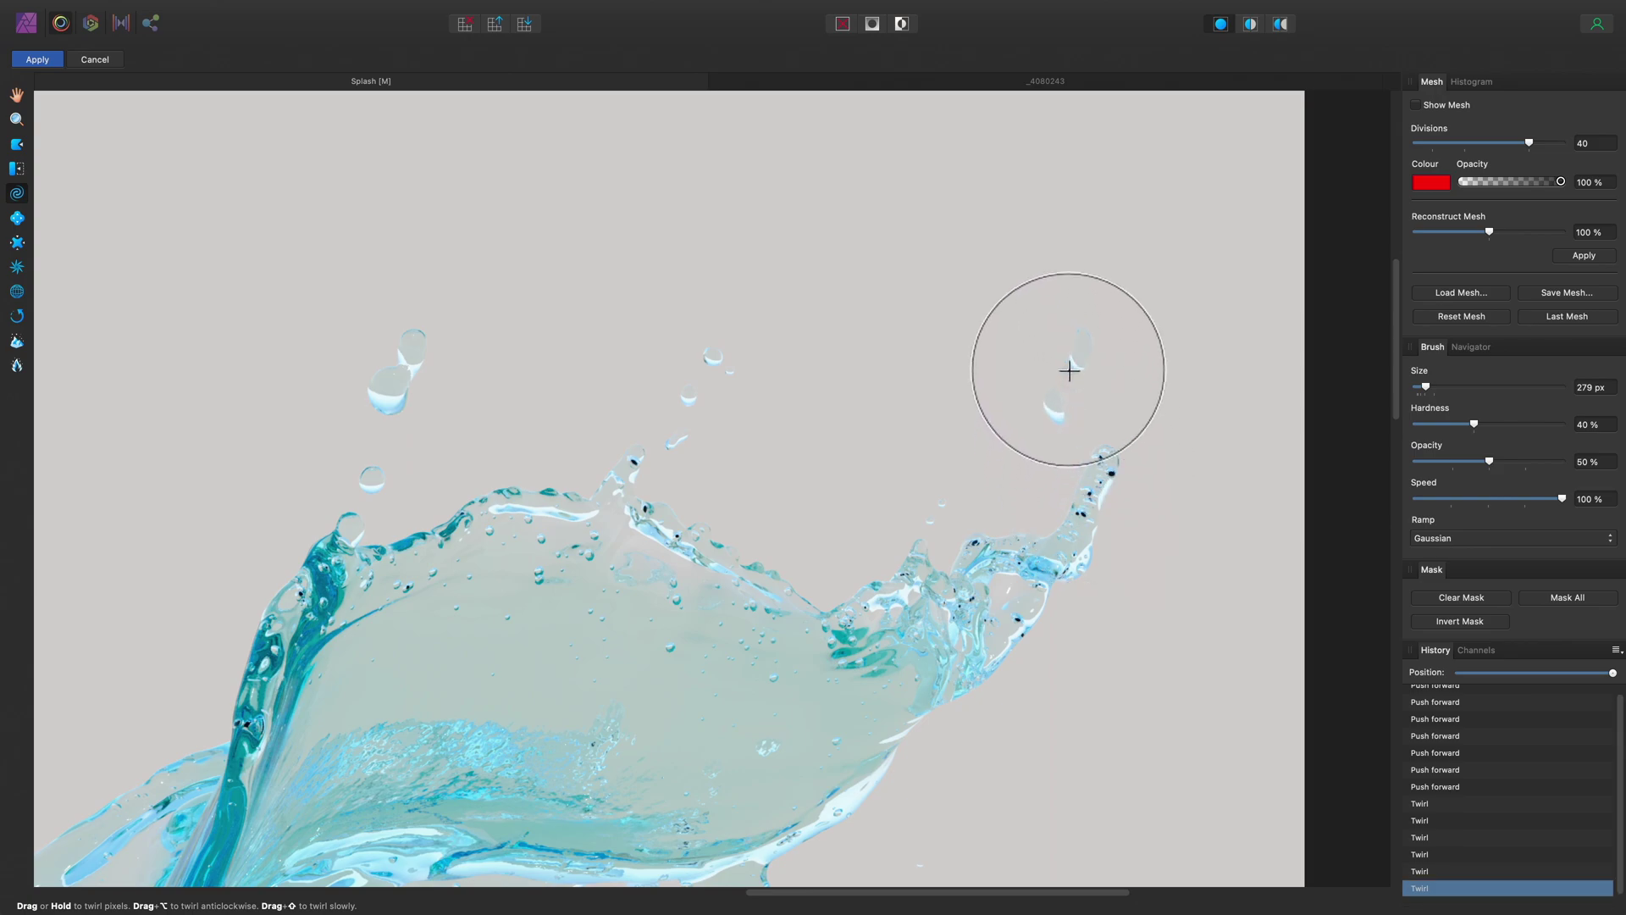
pyautogui.click(707, 377)
pyautogui.click(385, 366)
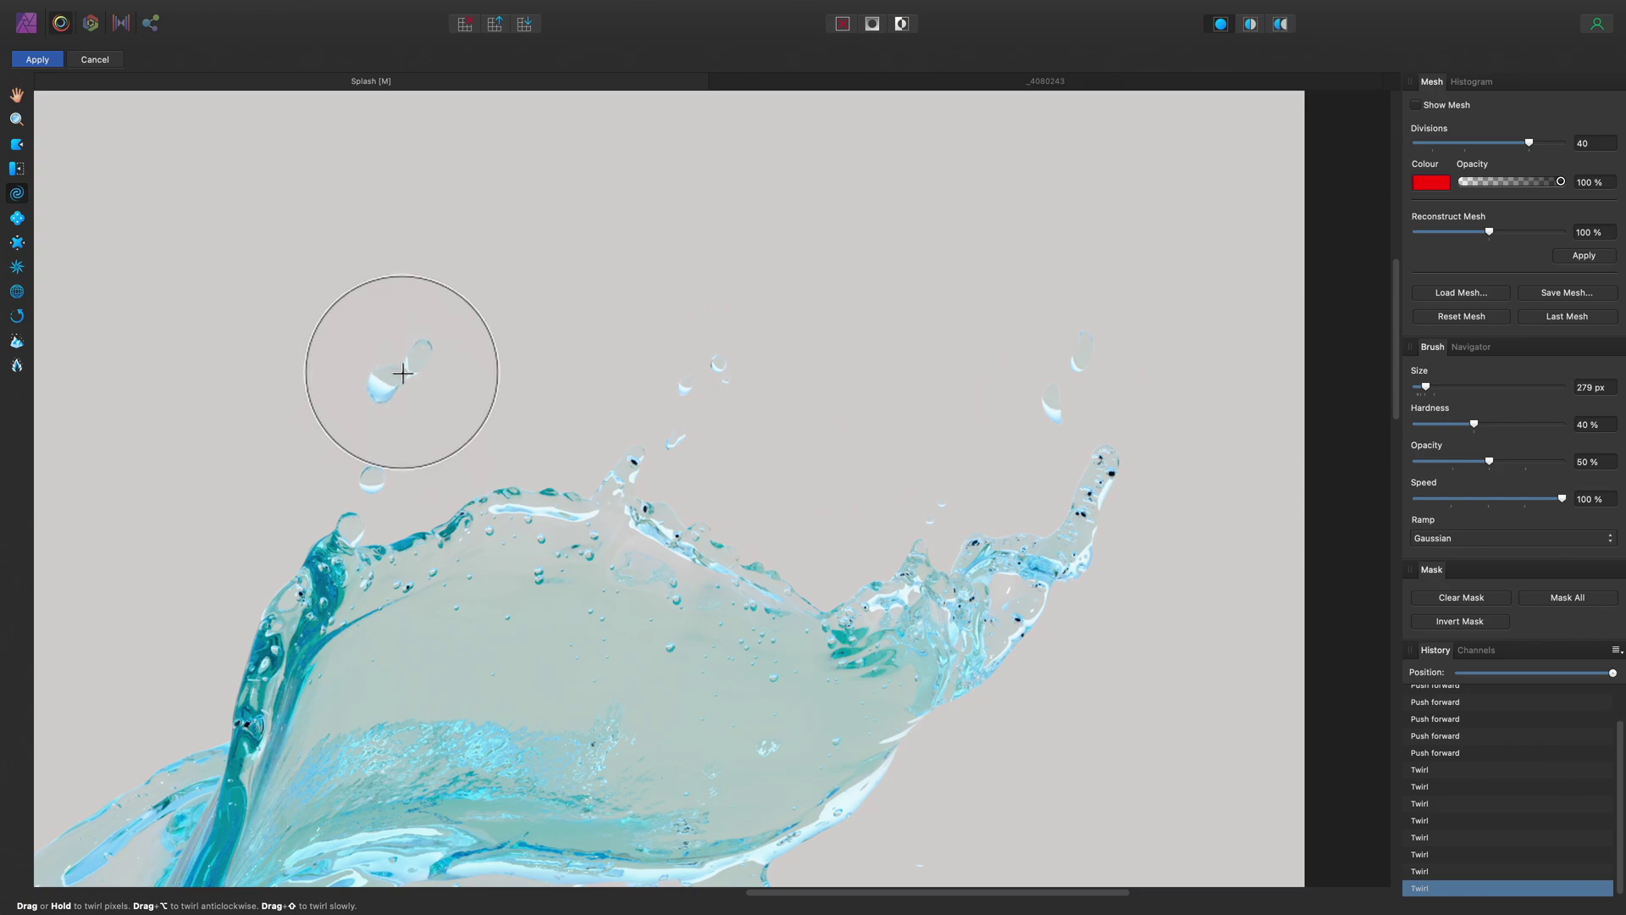
pyautogui.click(371, 477)
pyautogui.click(415, 376)
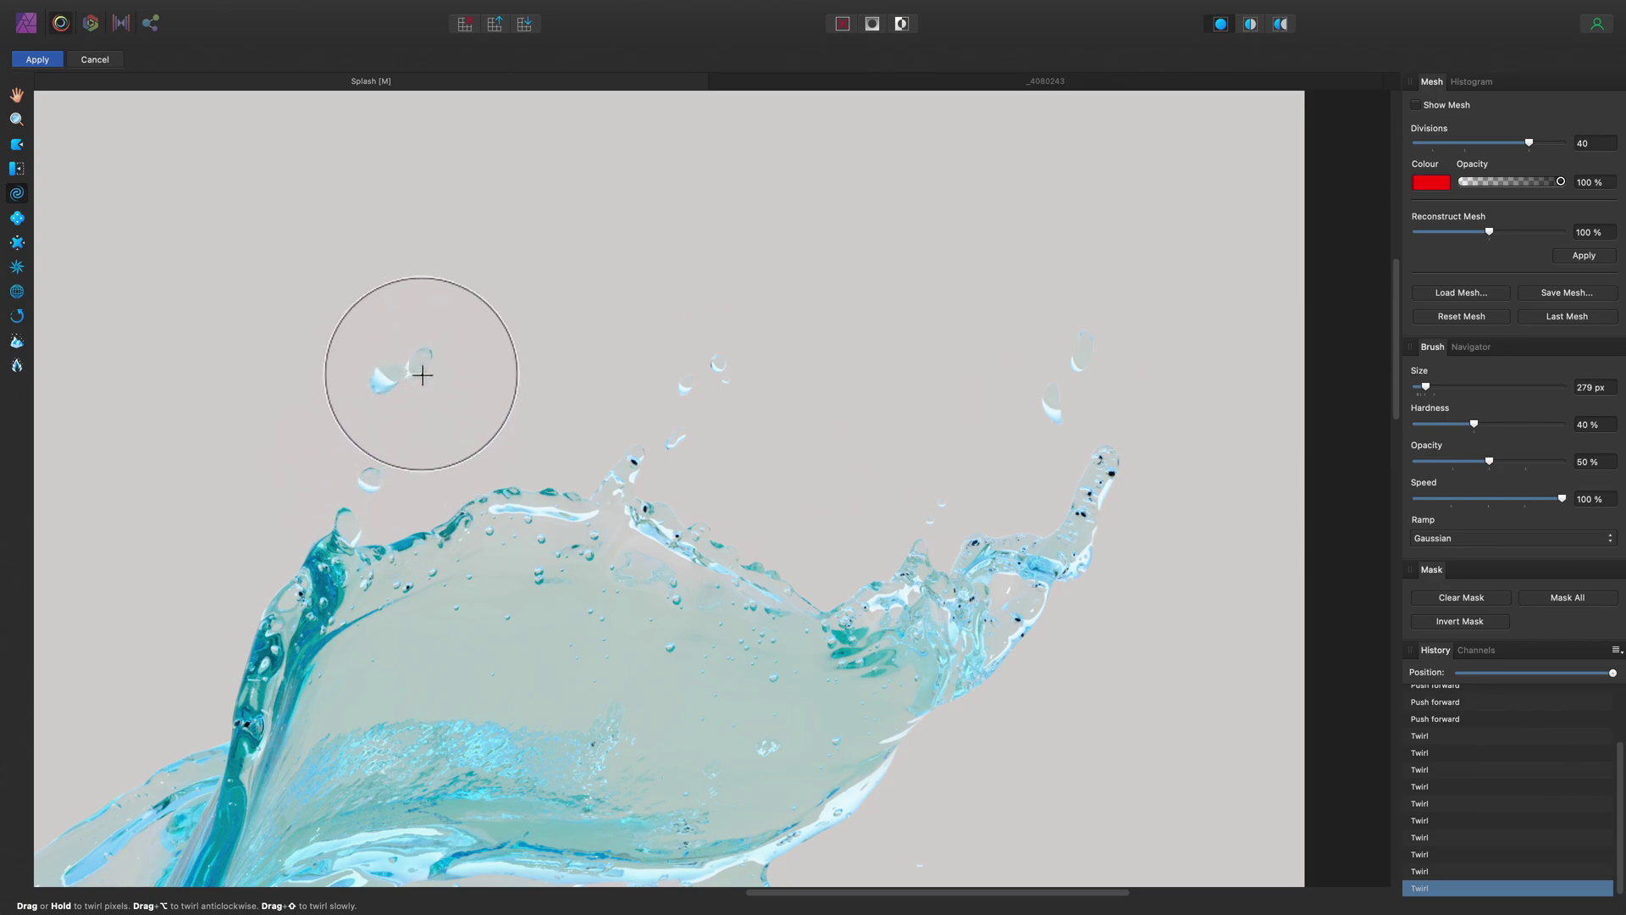
pyautogui.click(715, 378)
pyautogui.click(1063, 382)
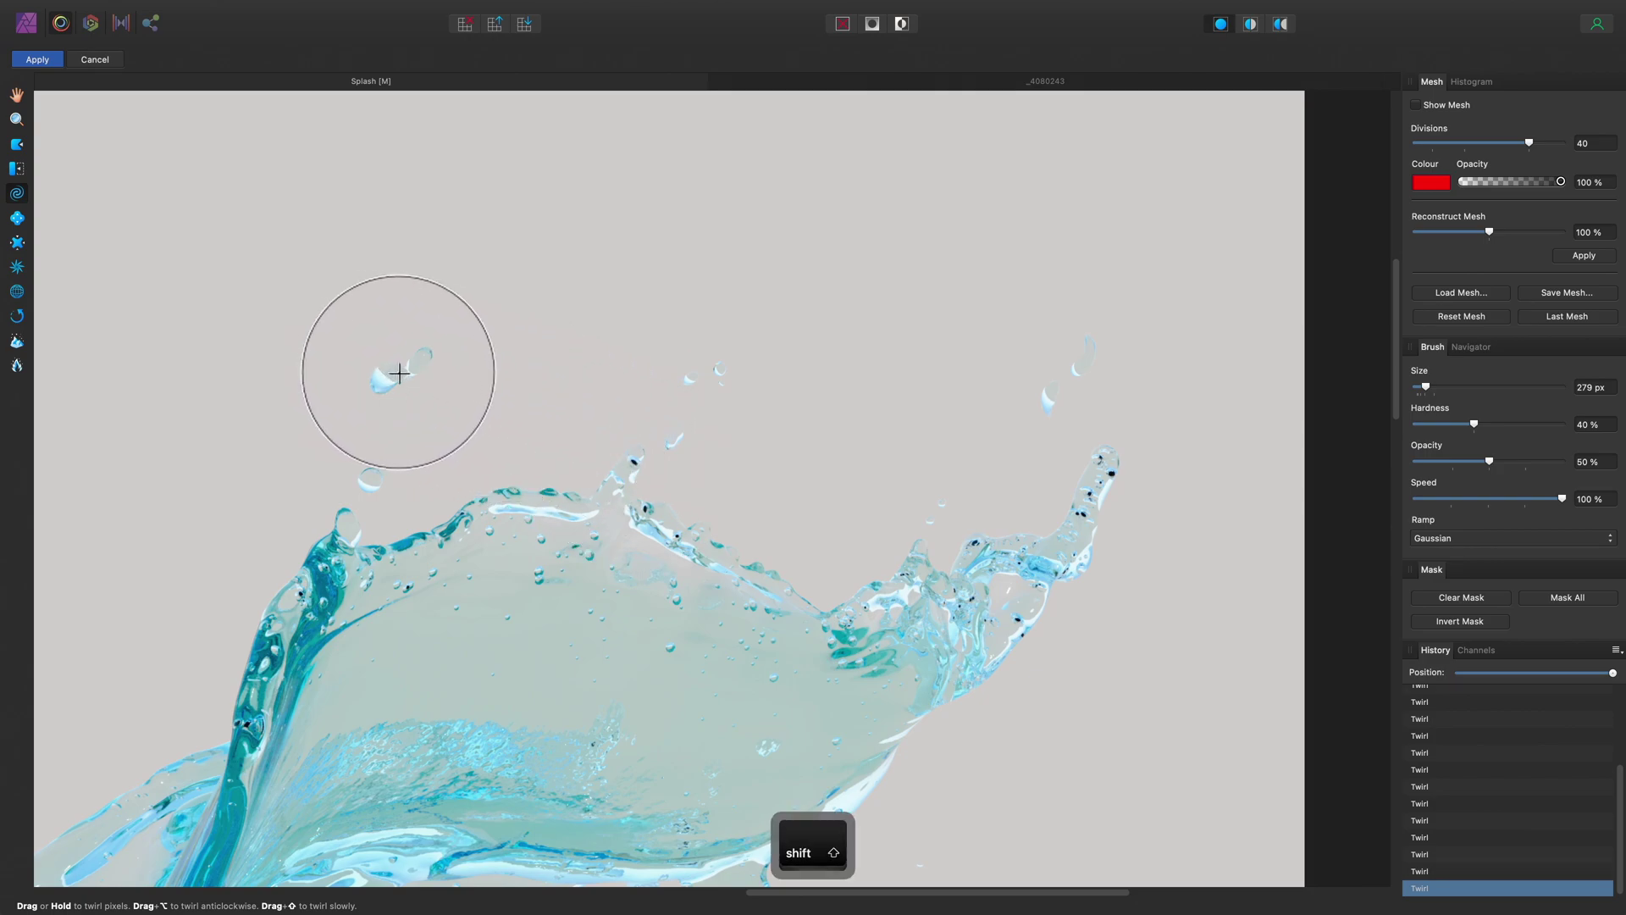
# Slowly twirl the upper-left droplet, then twirl the right and central droplets anticlockwise.
pyautogui.moveTo(388, 374)
pyautogui.mouseDown()
pyautogui.moveTo(1059, 373)
pyautogui.moveTo(960, 387)
pyautogui.mouseUp()
pyautogui.moveTo(414, 359); pyautogui.dragTo(407, 366)
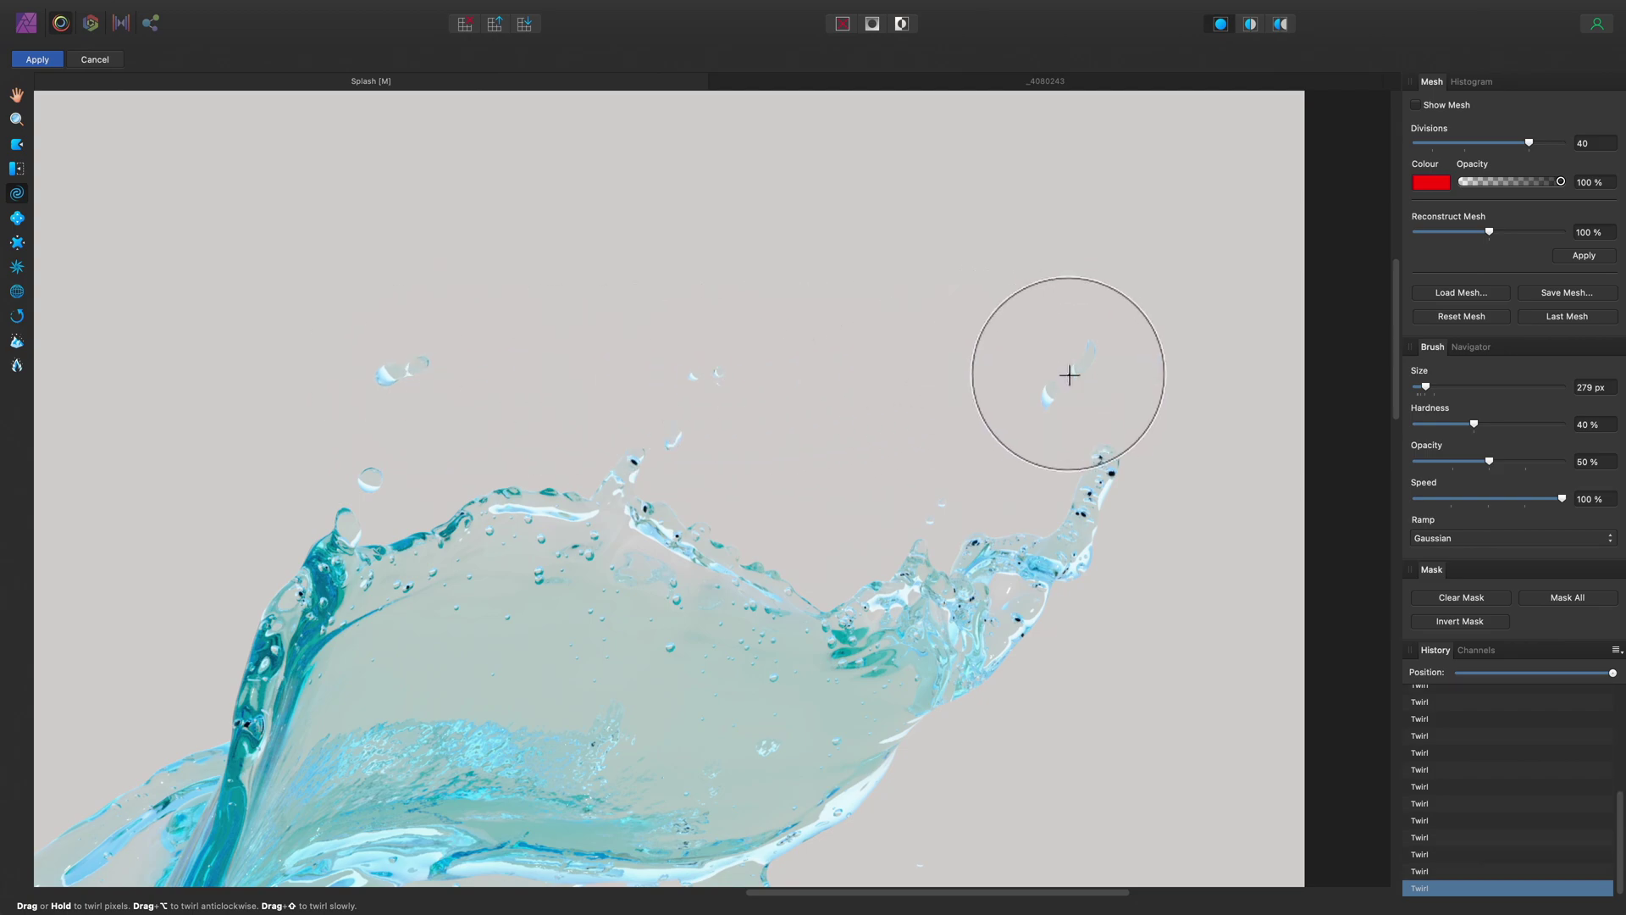
pyautogui.moveTo(1071, 374); pyautogui.dragTo(1069, 376)
pyautogui.keyDown('alt'); pyautogui.click(1069, 374); pyautogui.keyUp('alt')
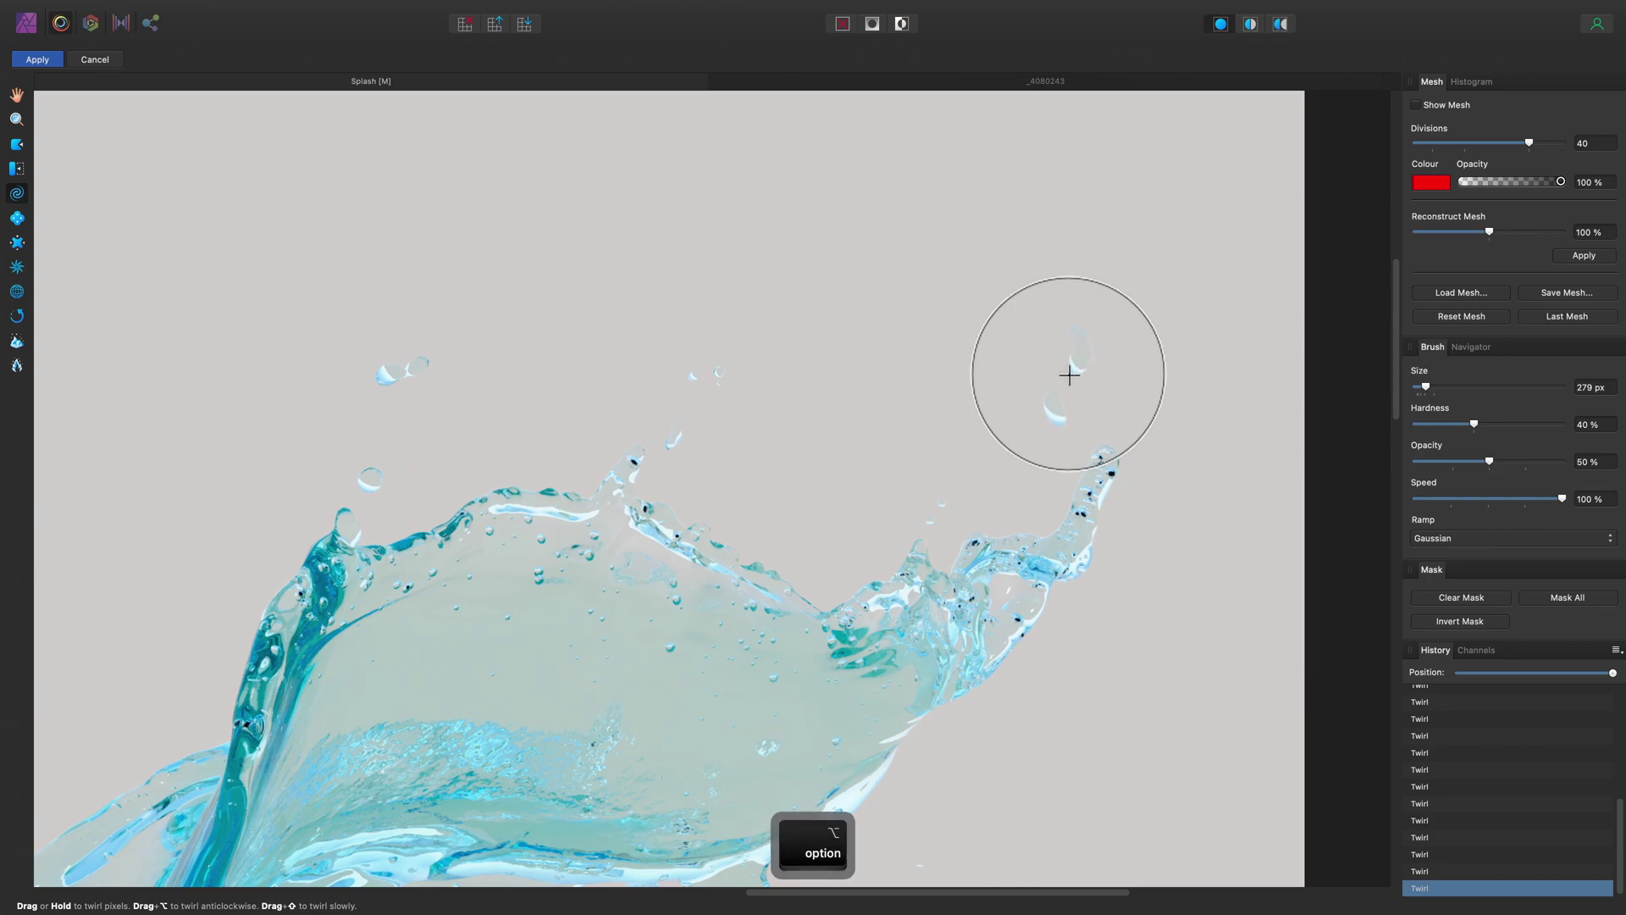
pyautogui.keyDown('alt'); pyautogui.click(704, 378); pyautogui.keyUp('alt')
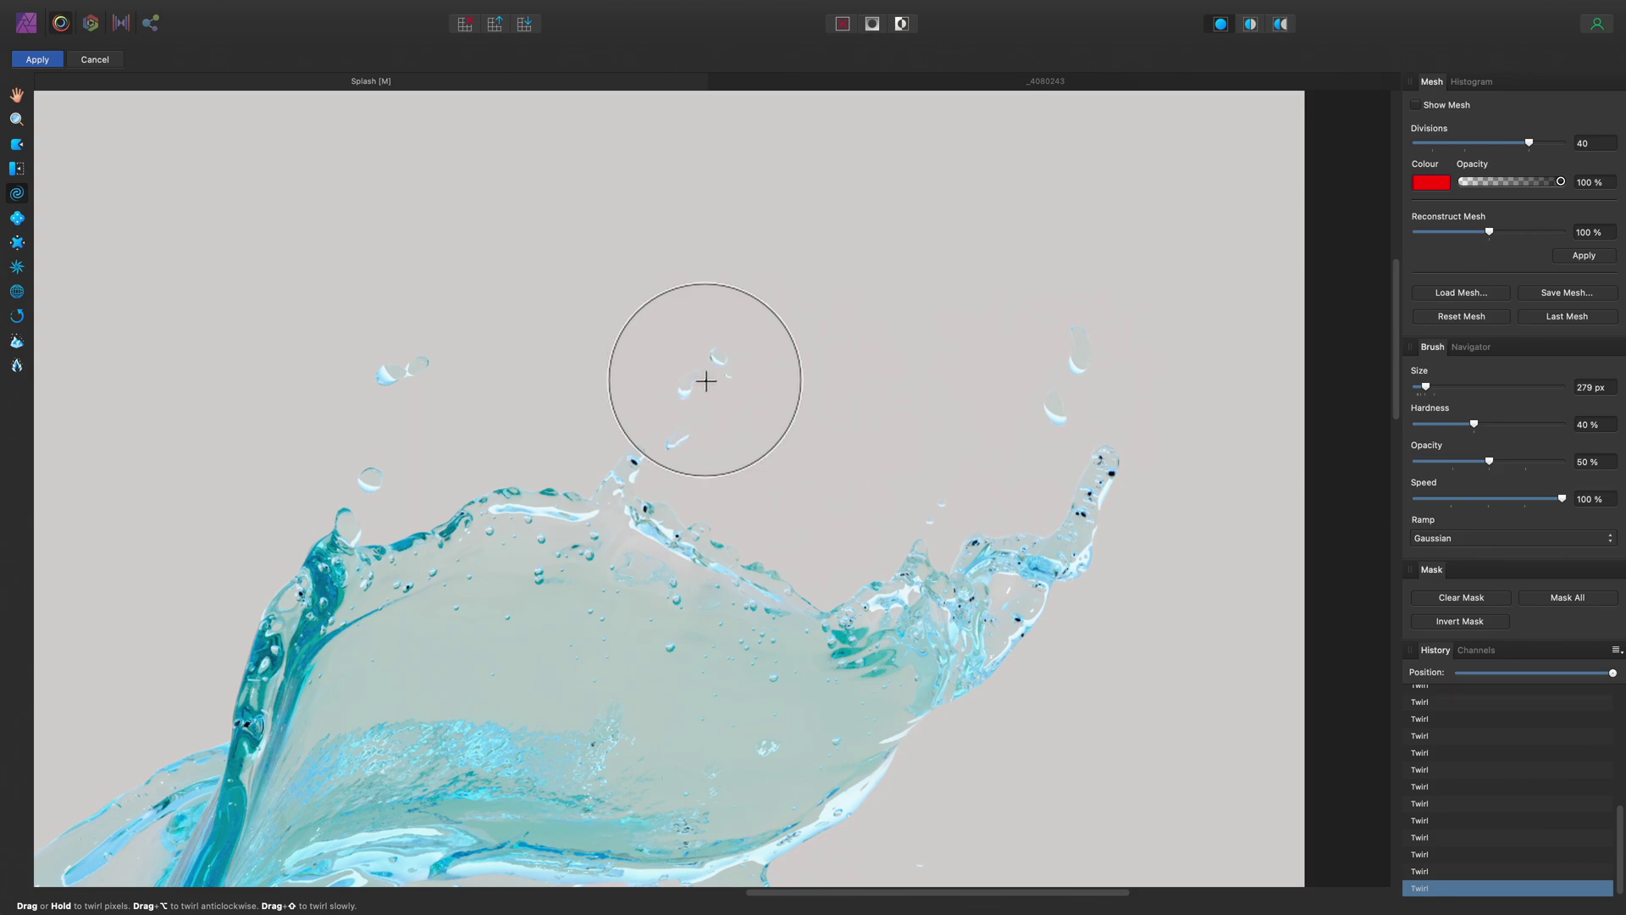
pyautogui.moveTo(396, 378); pyautogui.dragTo(397, 378)
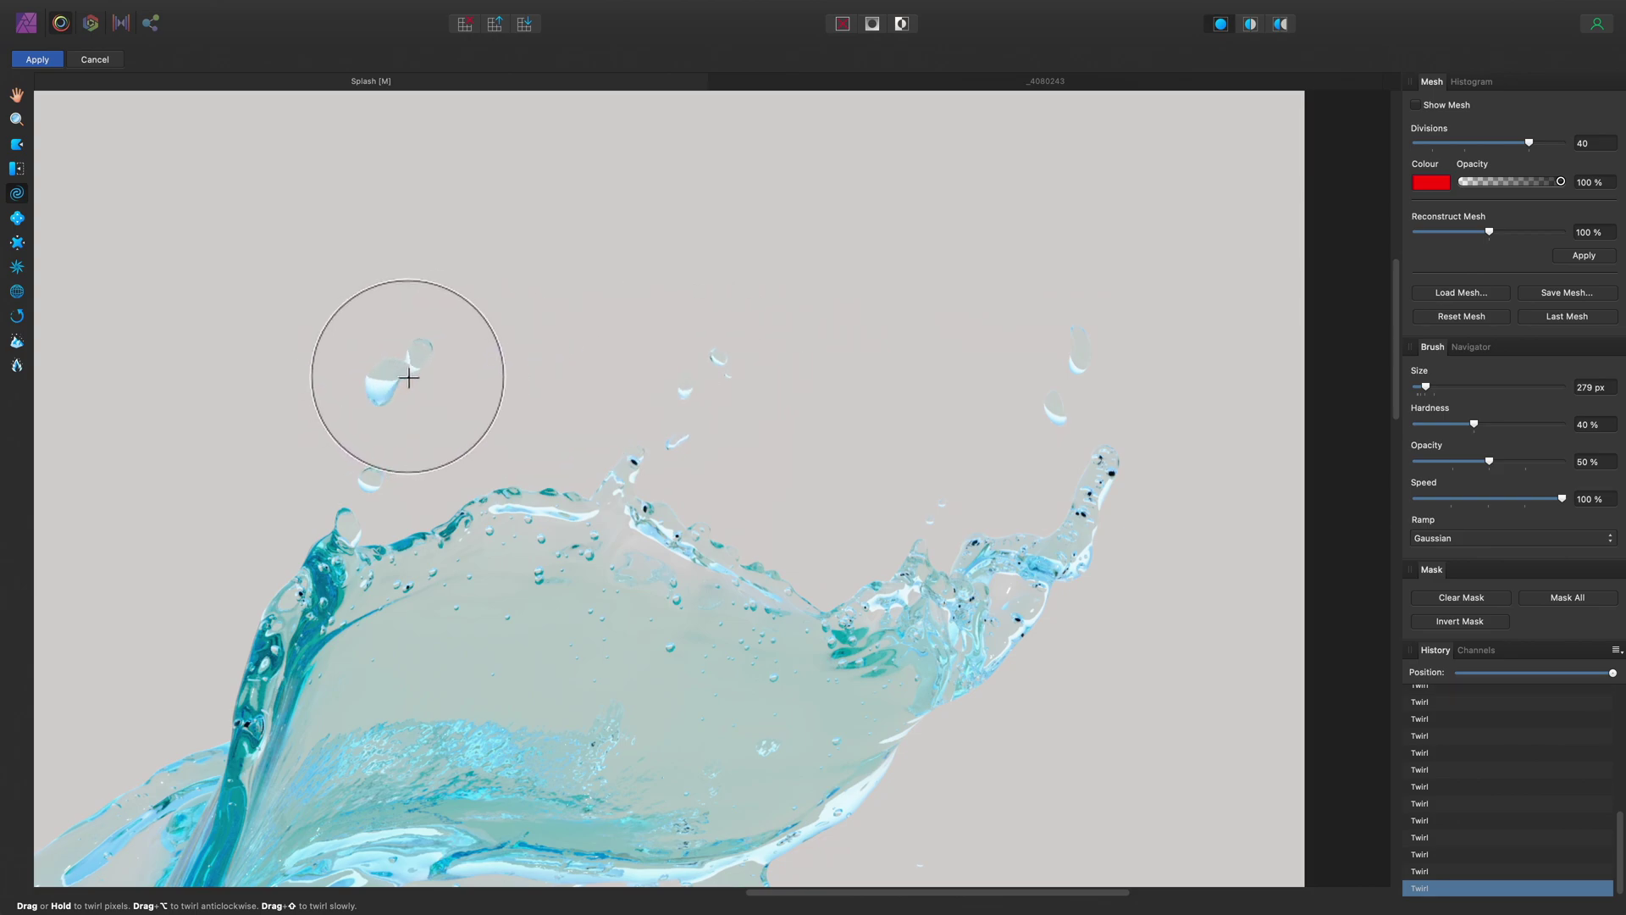
# Slowly twirl the upper-left droplets anticlockwise and slightly twirl the right and central droplets.
pyautogui.press('shift')
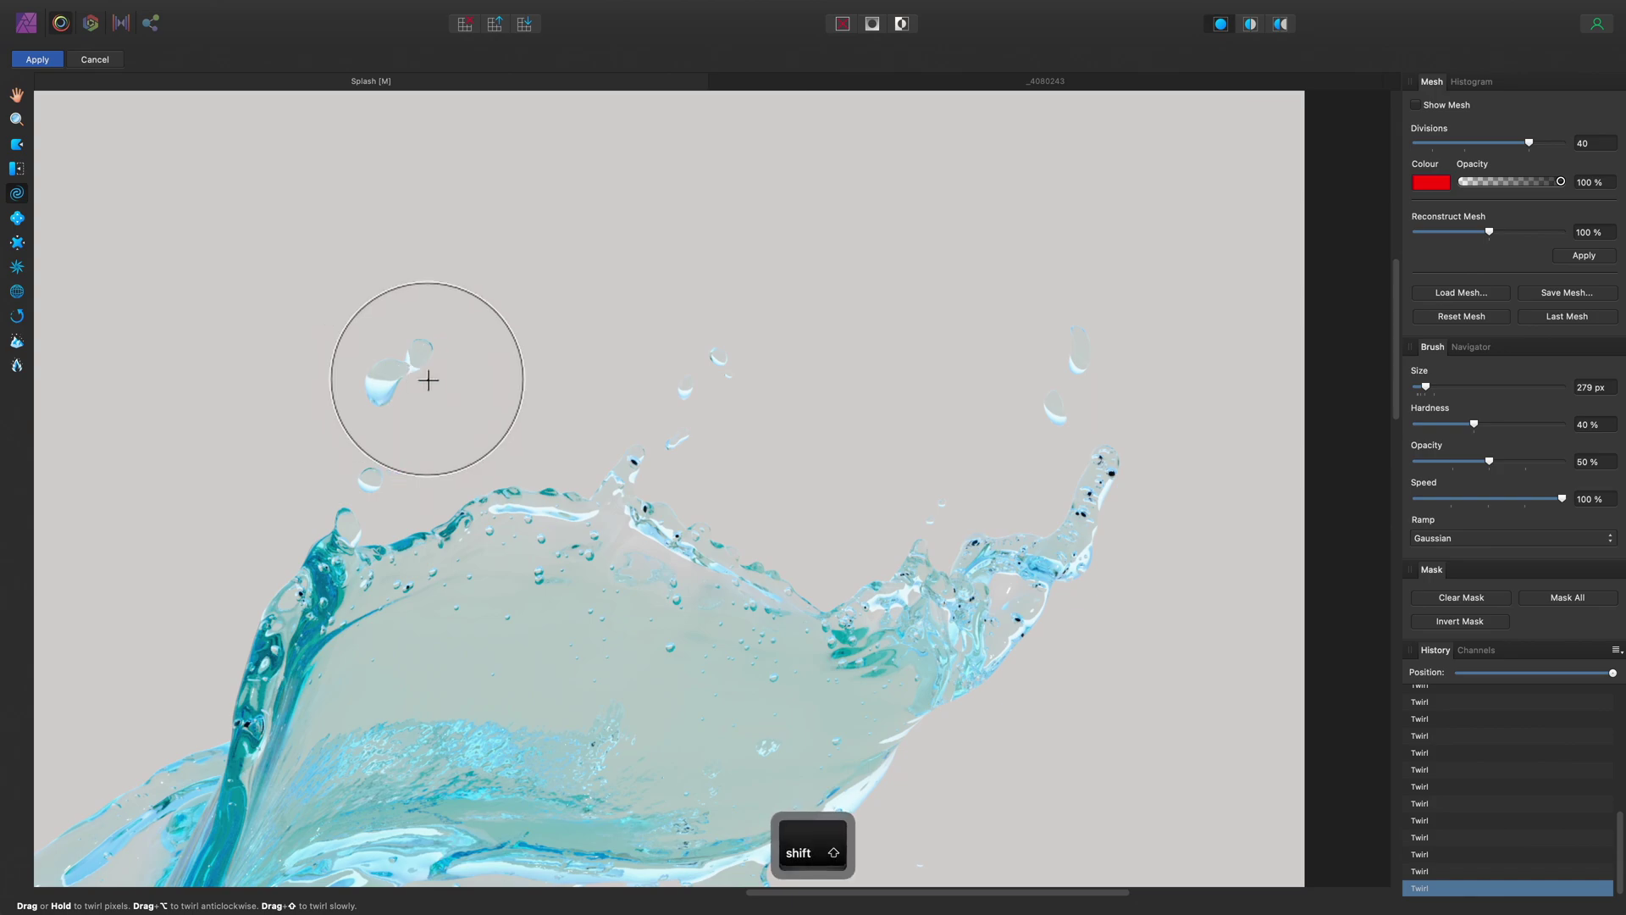
pyautogui.press('alt')
pyautogui.moveTo(410, 376); pyautogui.dragTo(410, 375)
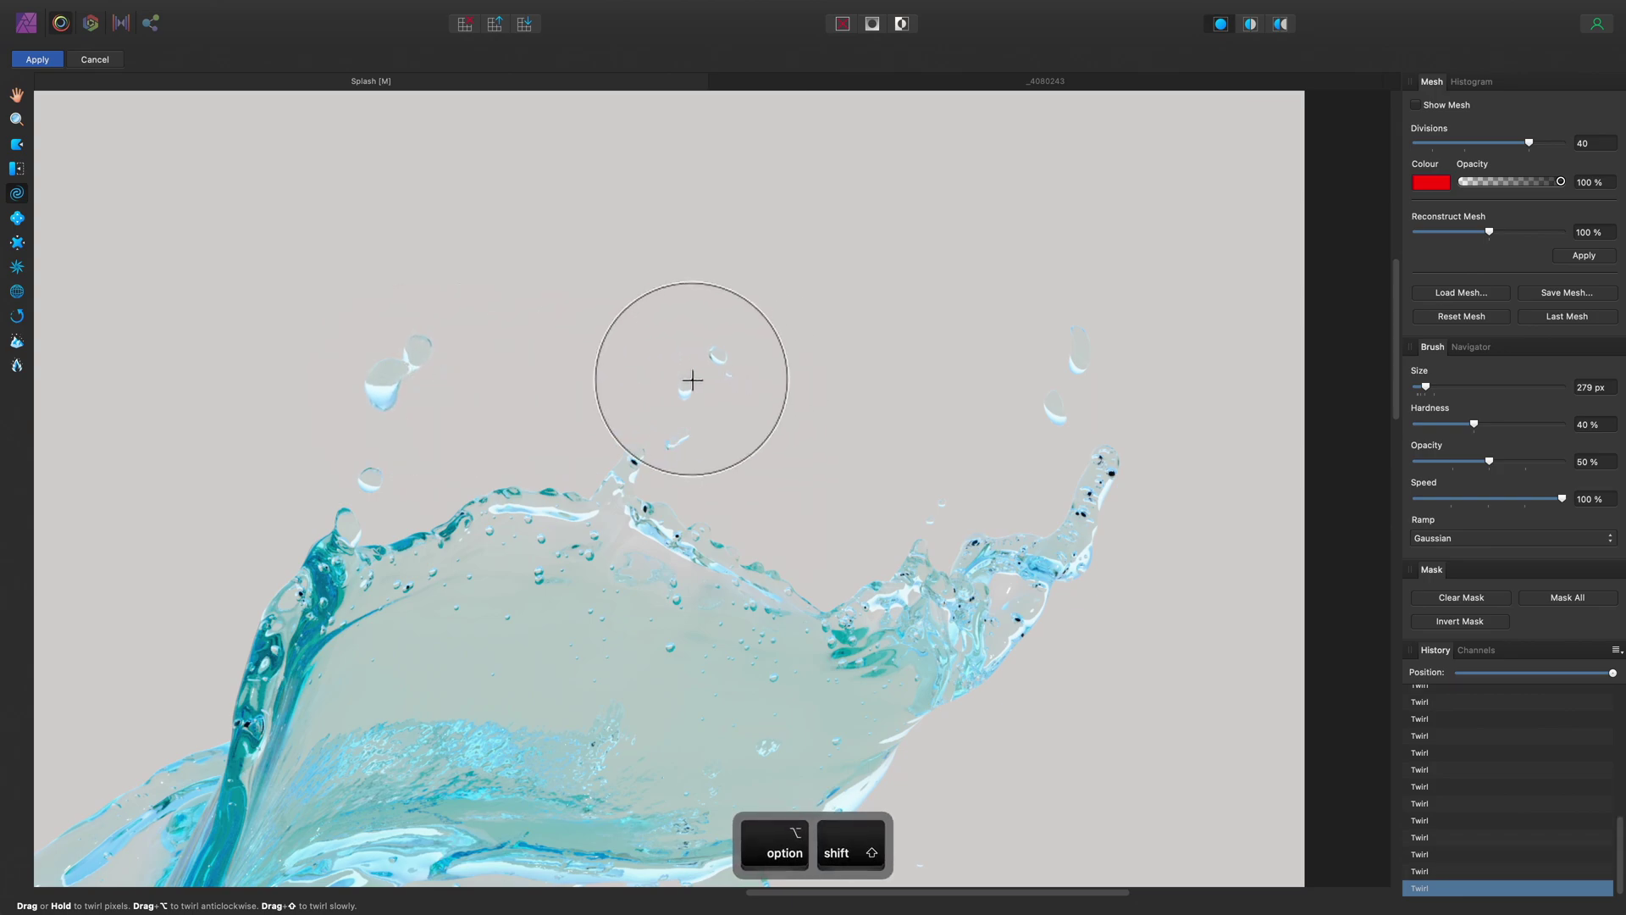
pyautogui.click(1085, 389)
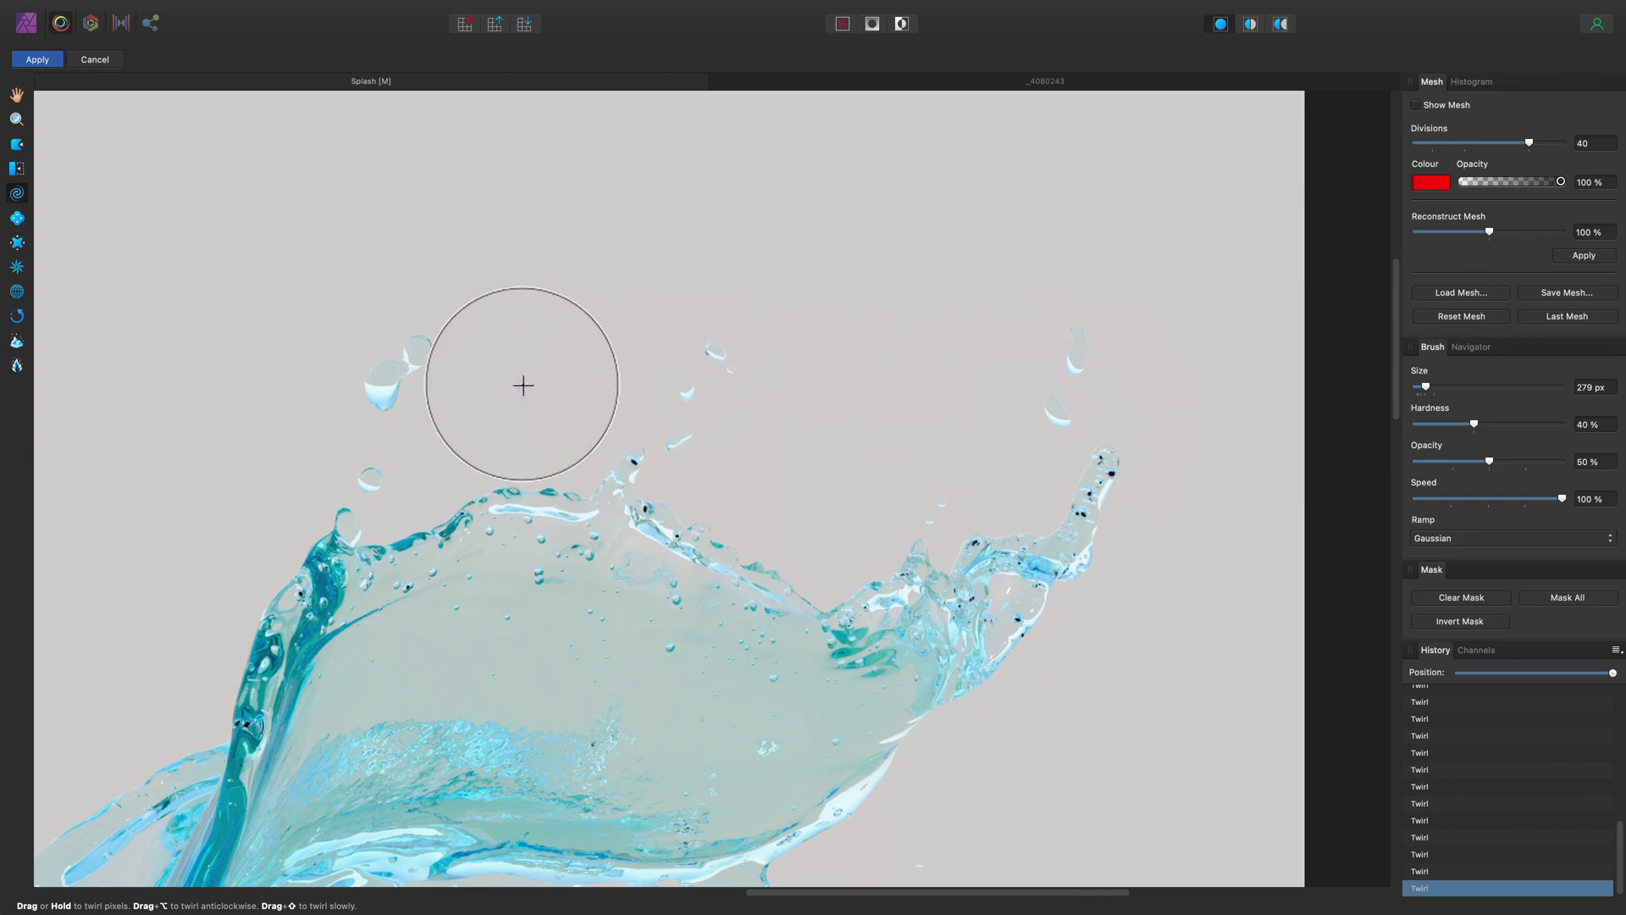
pyautogui.moveTo(410, 381); pyautogui.dragTo(406, 384)
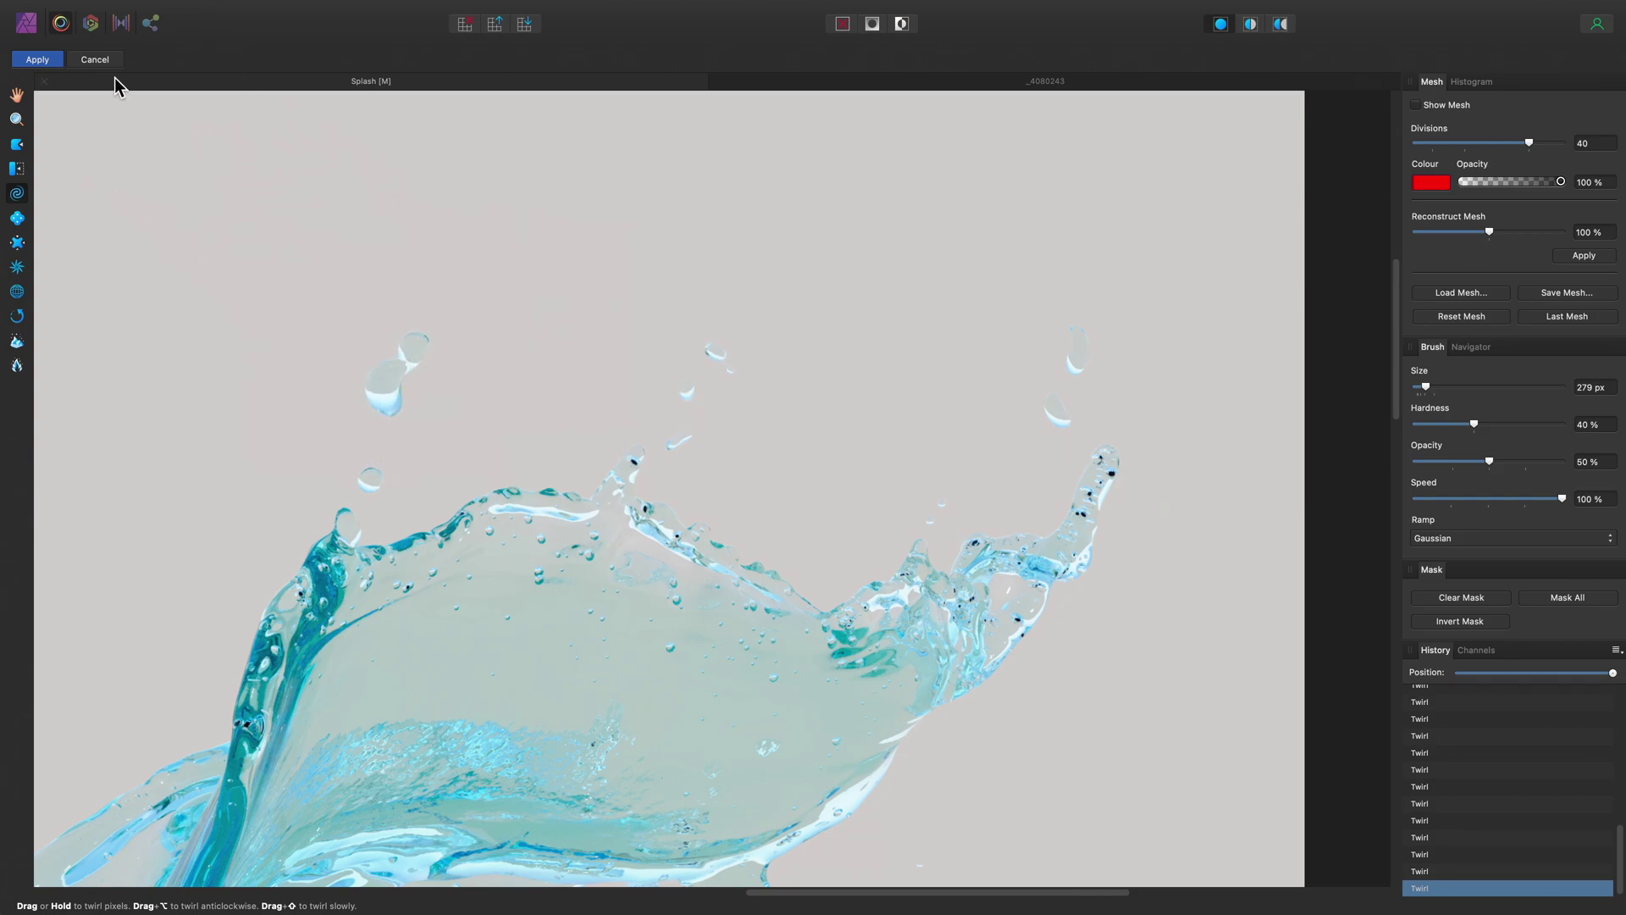
# Apply the liquify changes and return to the Photo persona.
pyautogui.click(53, 61)
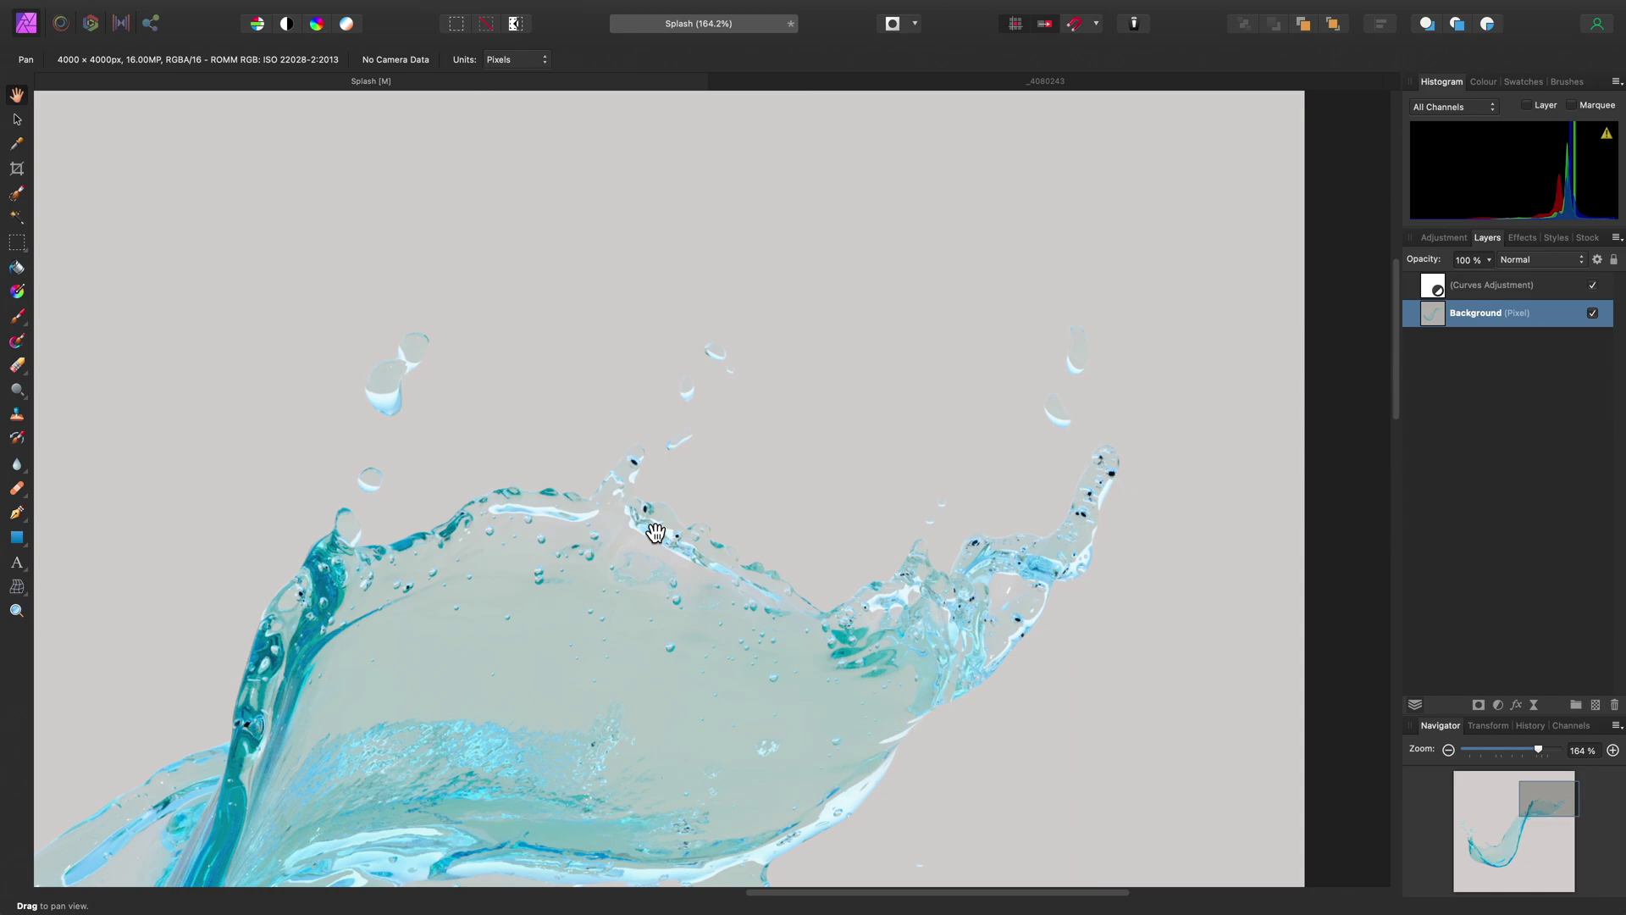
# Switch to the _4080243 raccoon portrait and select its Brightness / Contrast layer.
pyautogui.click(964, 79)
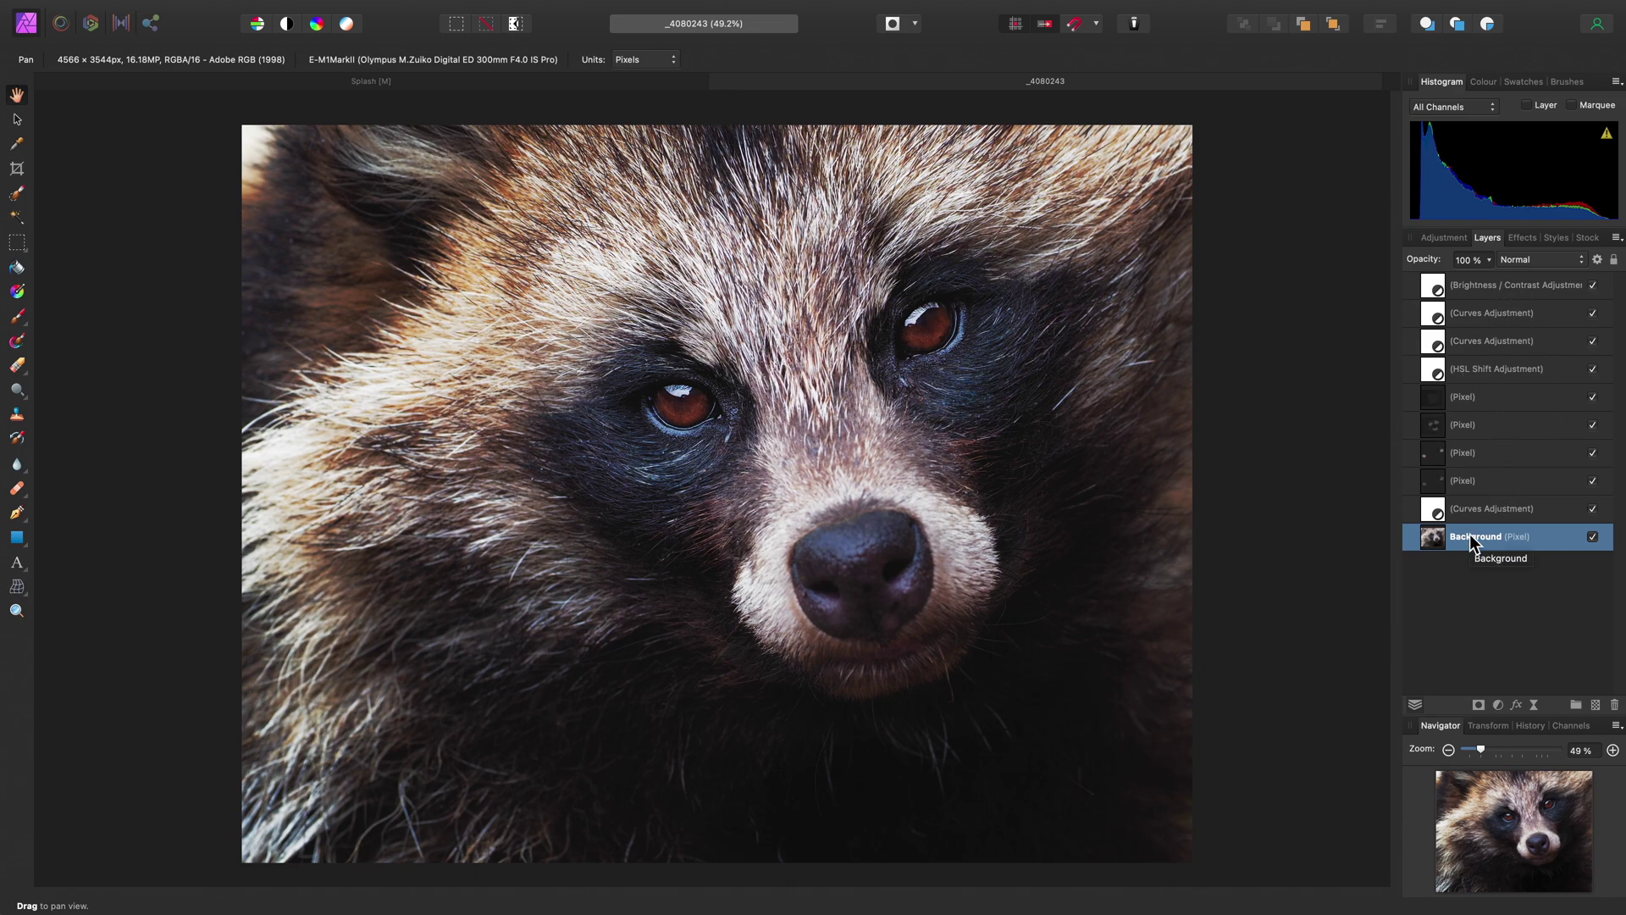
pyautogui.moveTo(691, 4)
pyautogui.click(375, 16)
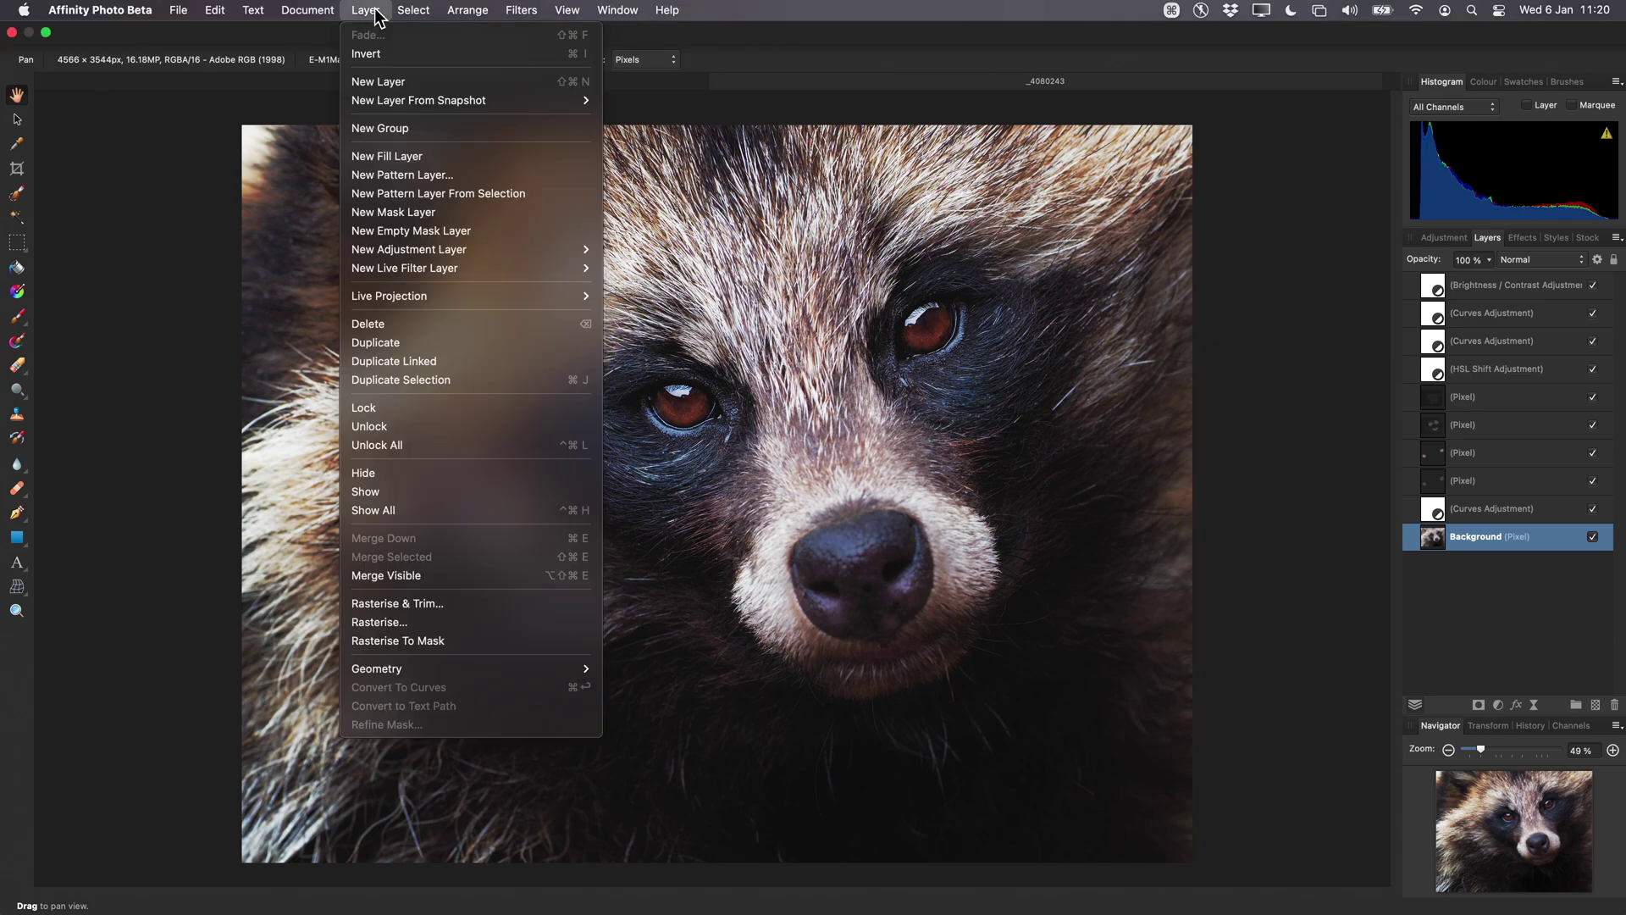
pyautogui.moveTo(578, 279)
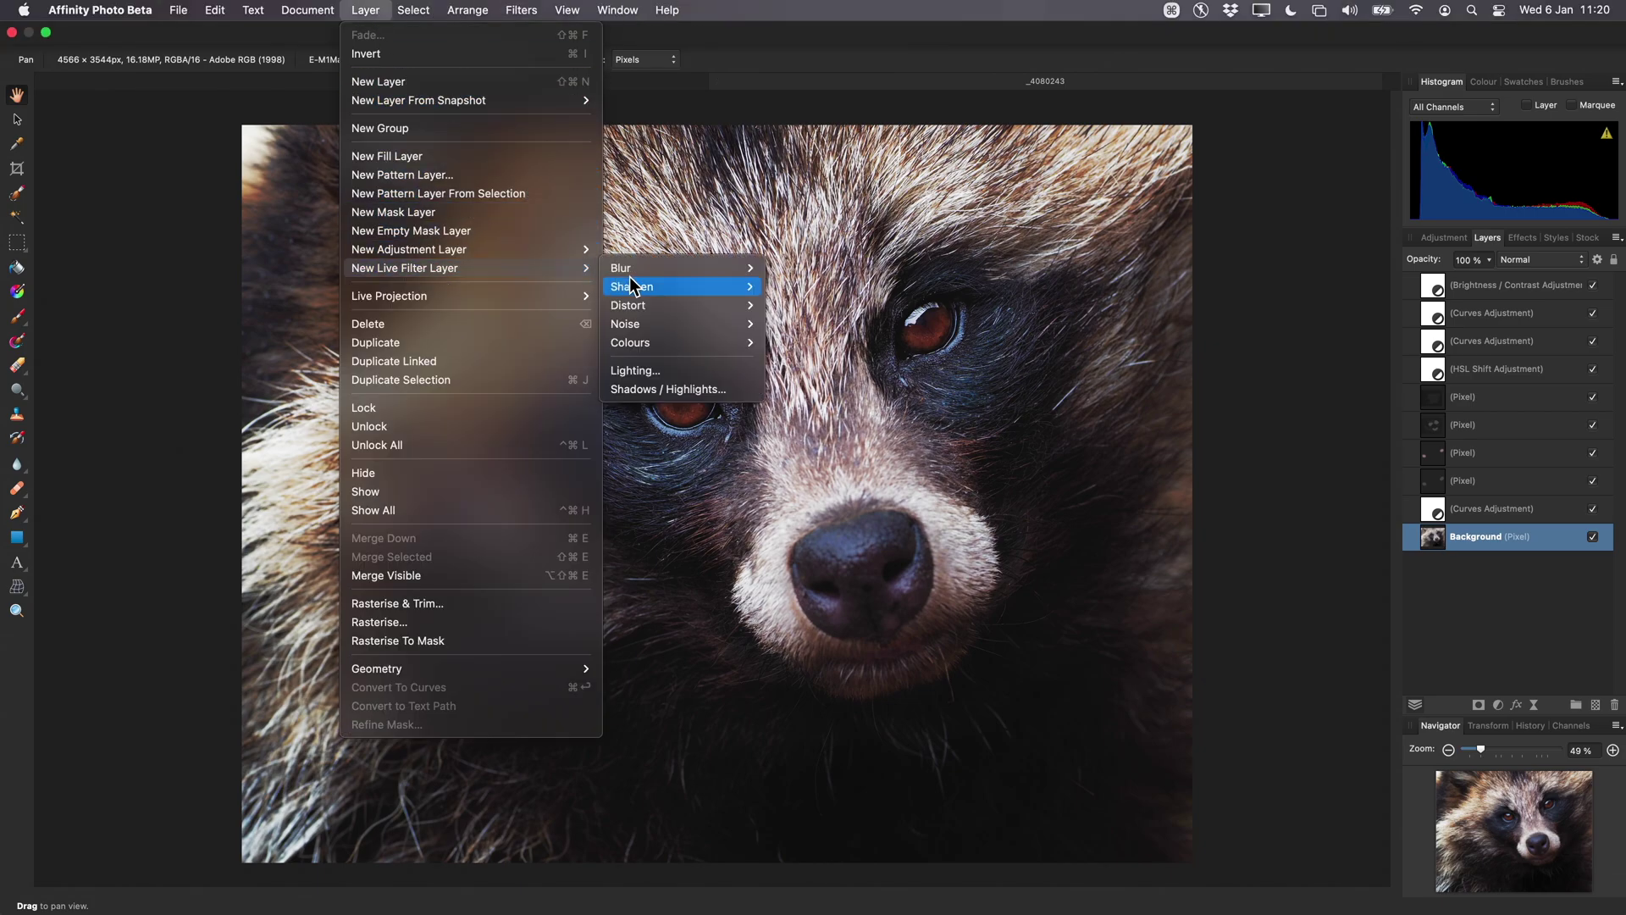
pyautogui.moveTo(702, 306)
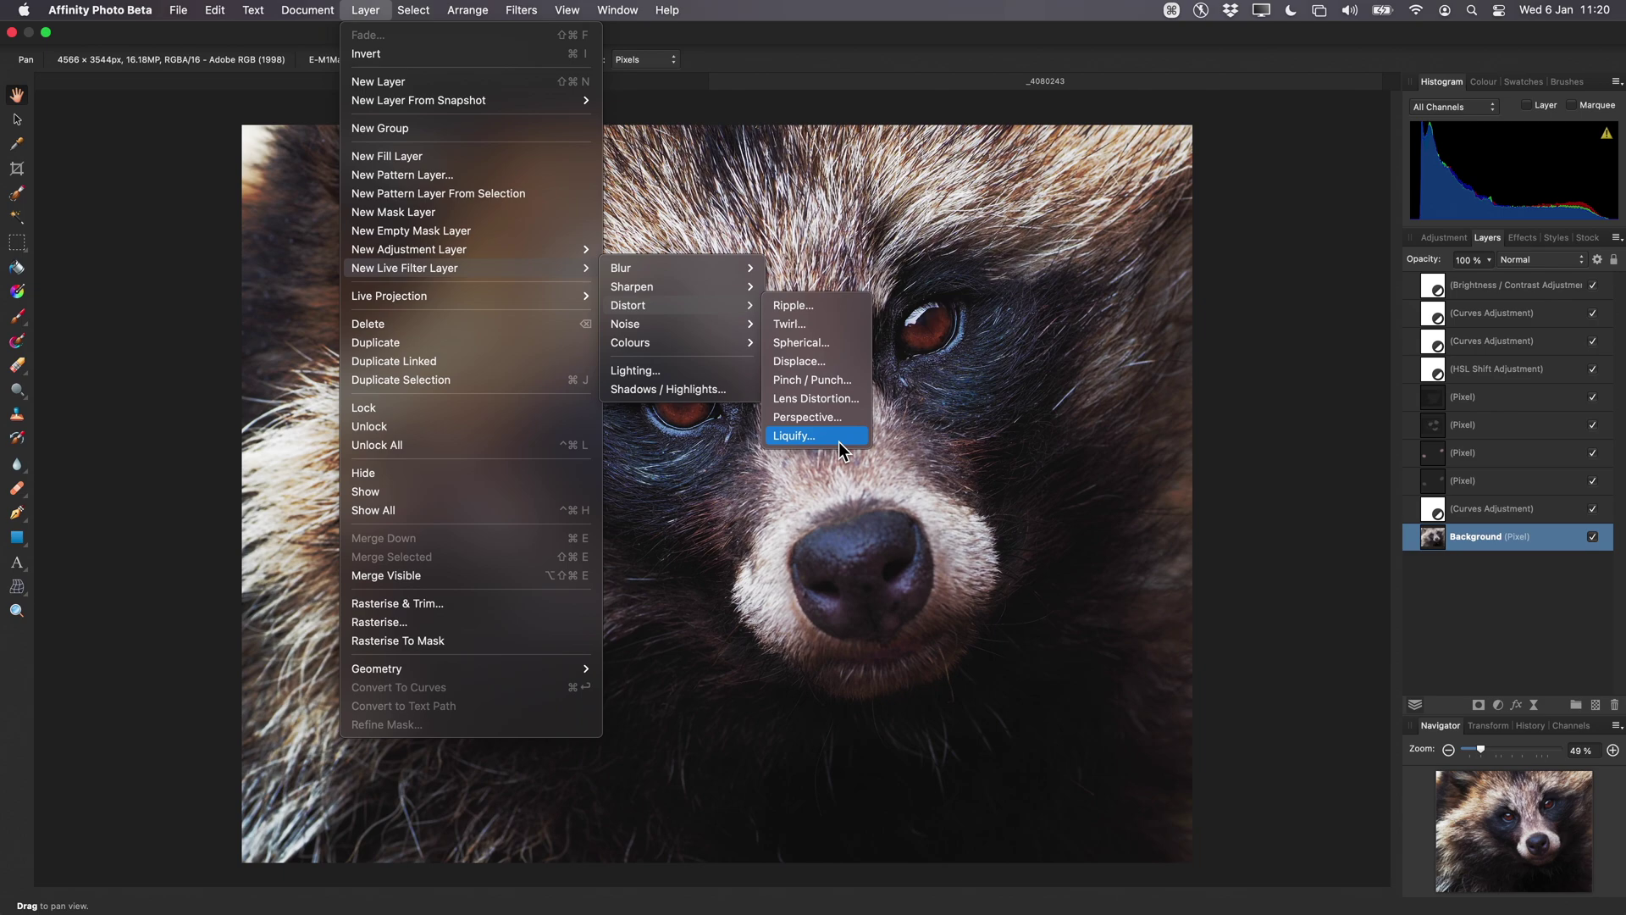
pyautogui.click(949, 455)
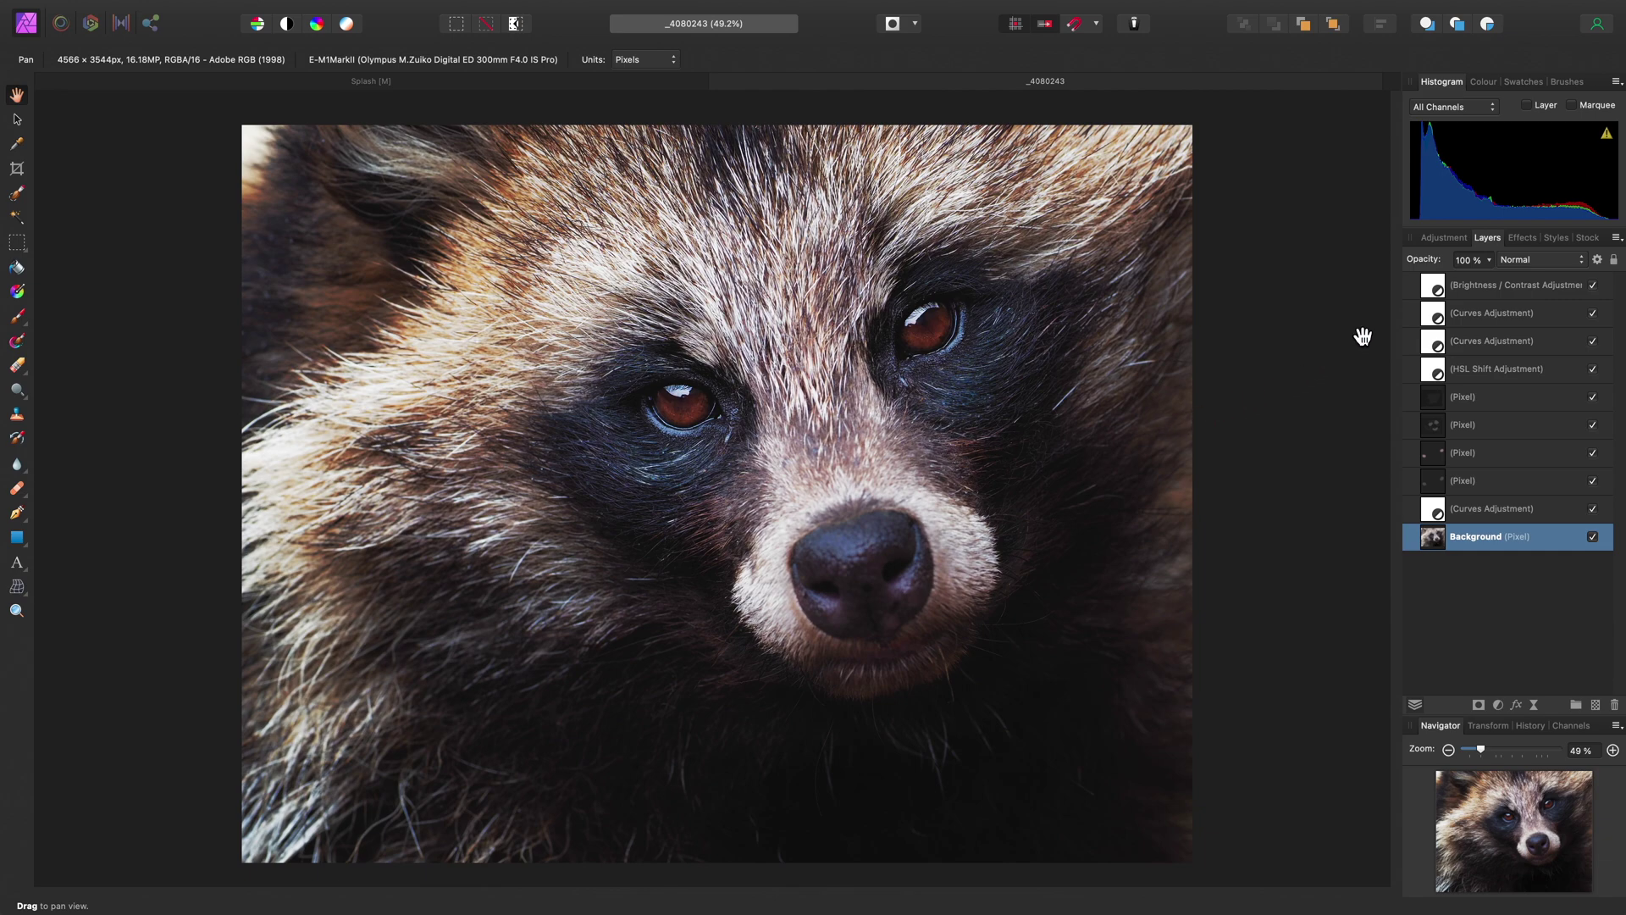
pyautogui.click(1518, 286)
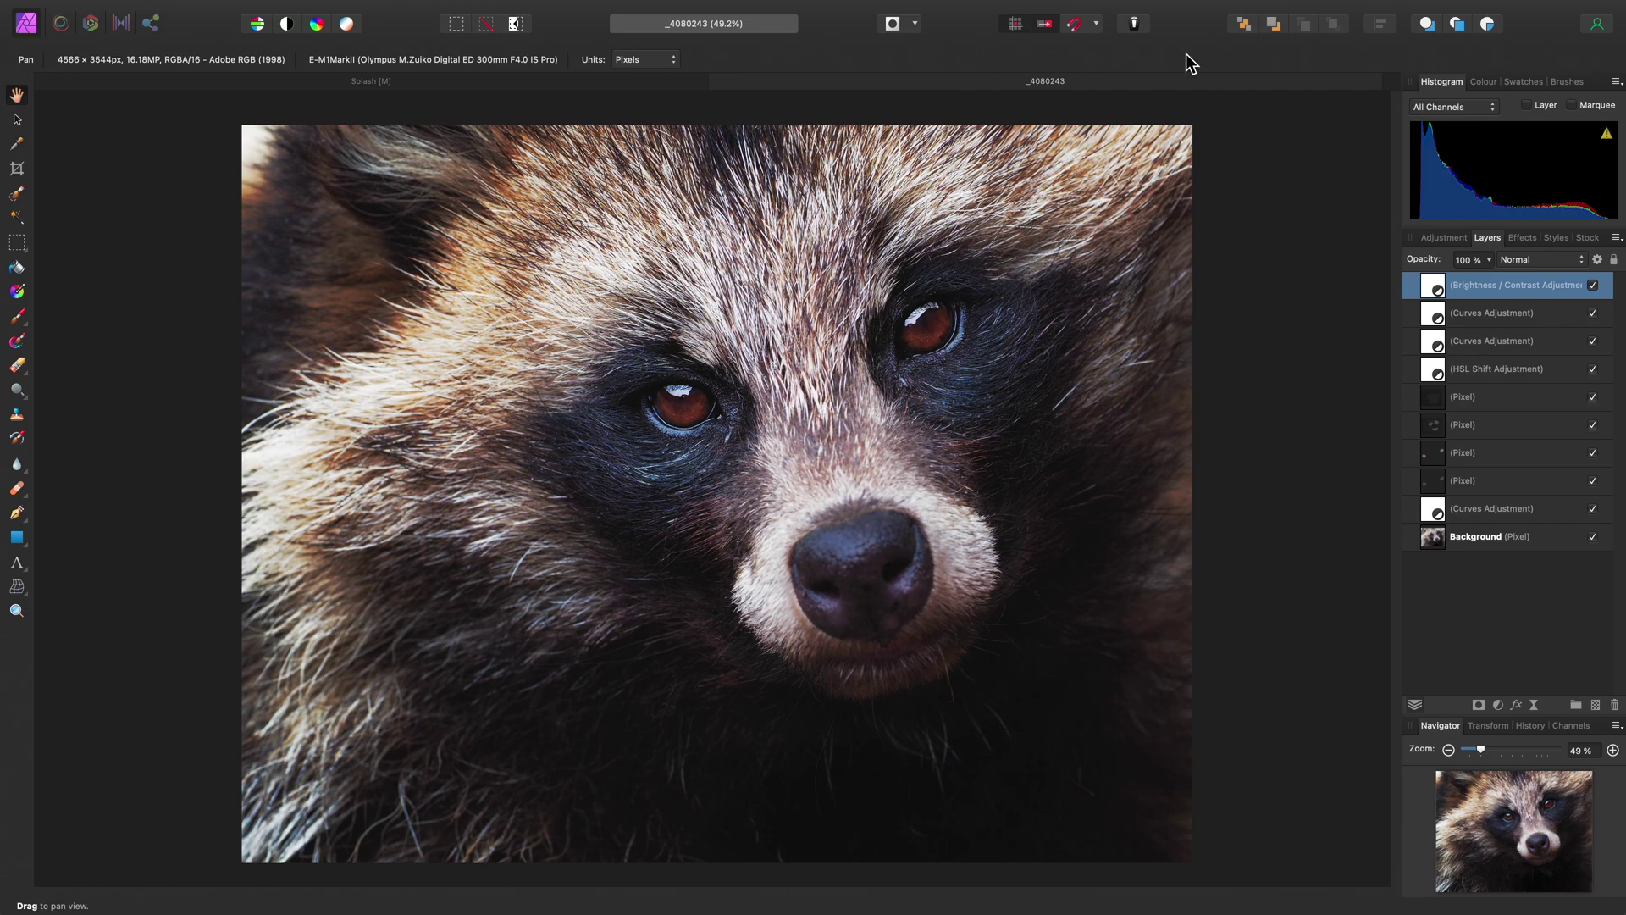
# Set the Assistant's 'Adding filter layer to selection' option to 'Add filter as new layer'.
pyautogui.click(1144, 28)
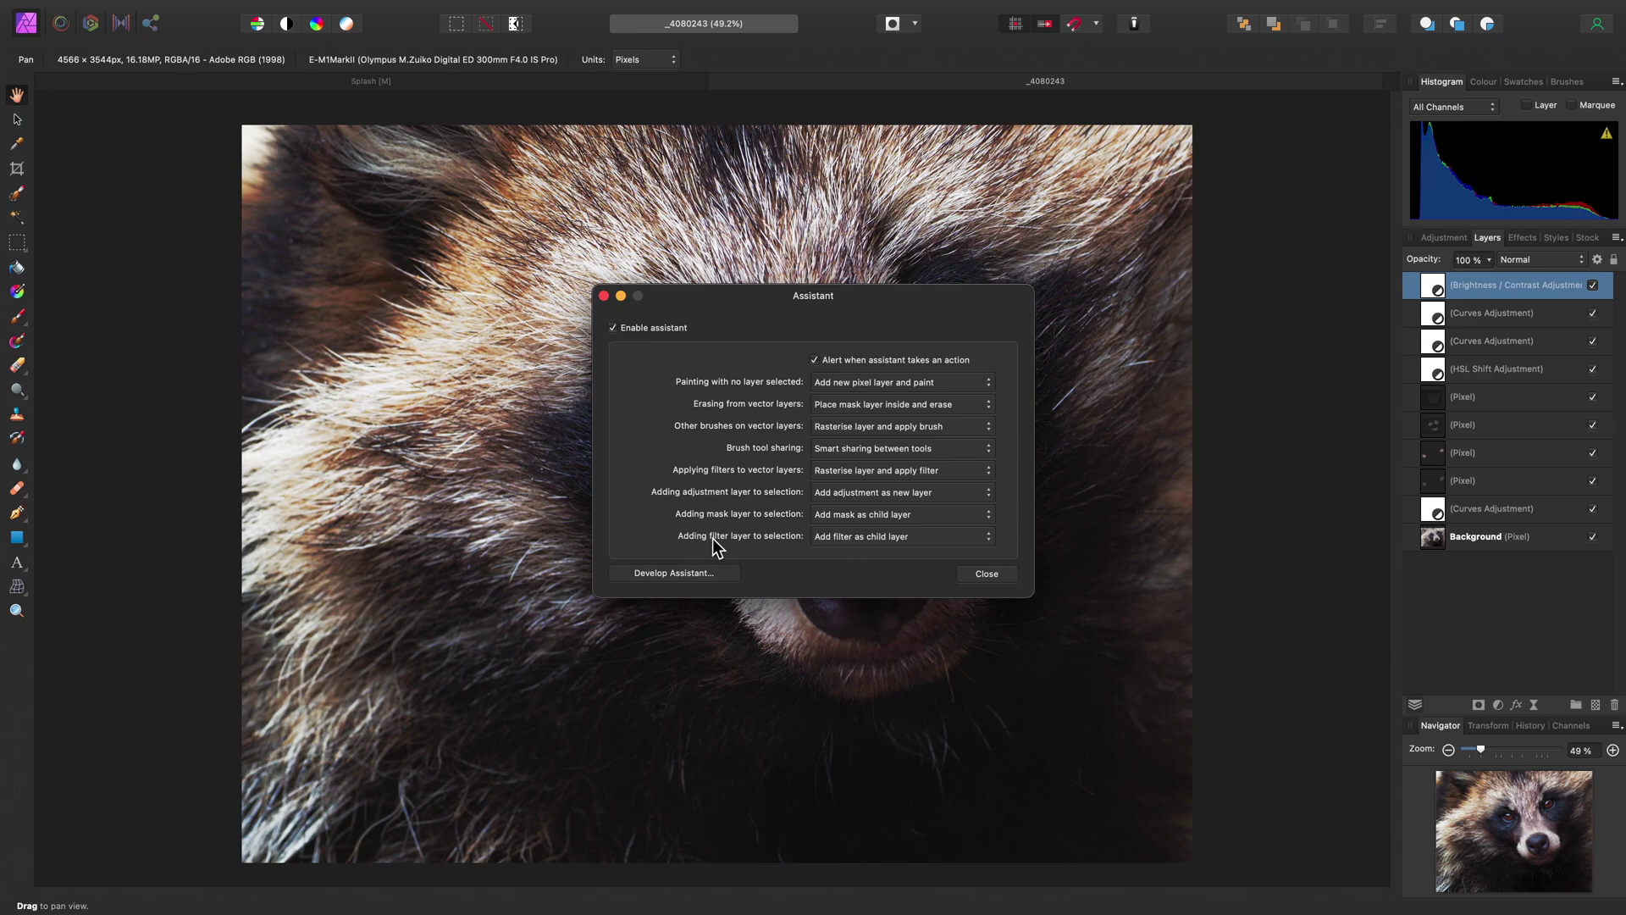
pyautogui.click(975, 540)
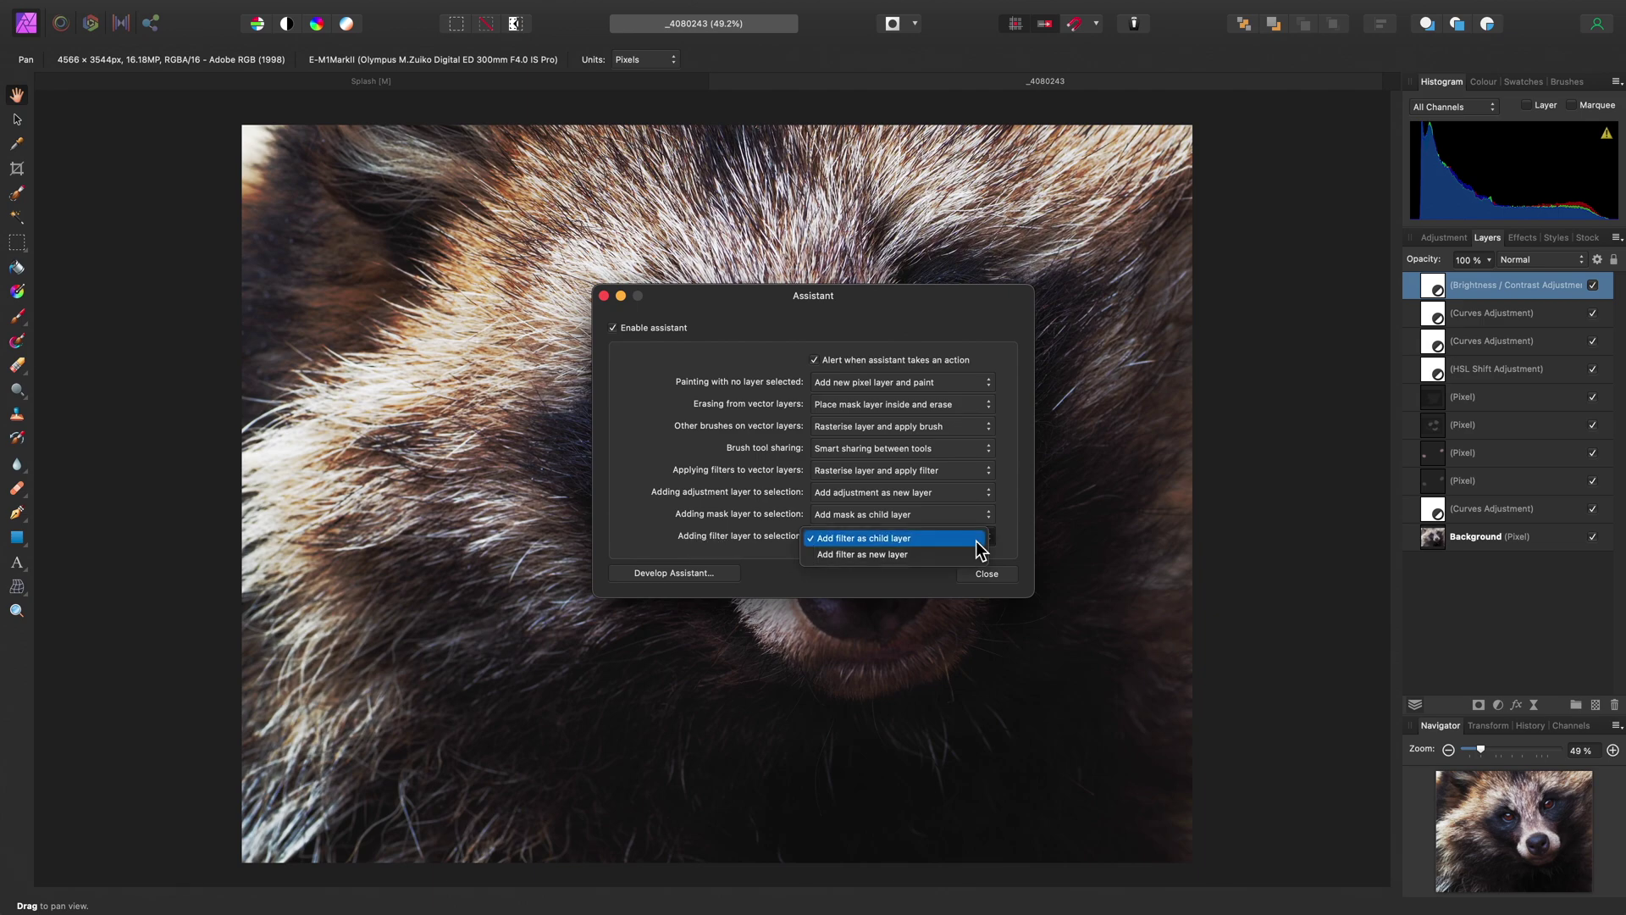
pyautogui.click(913, 555)
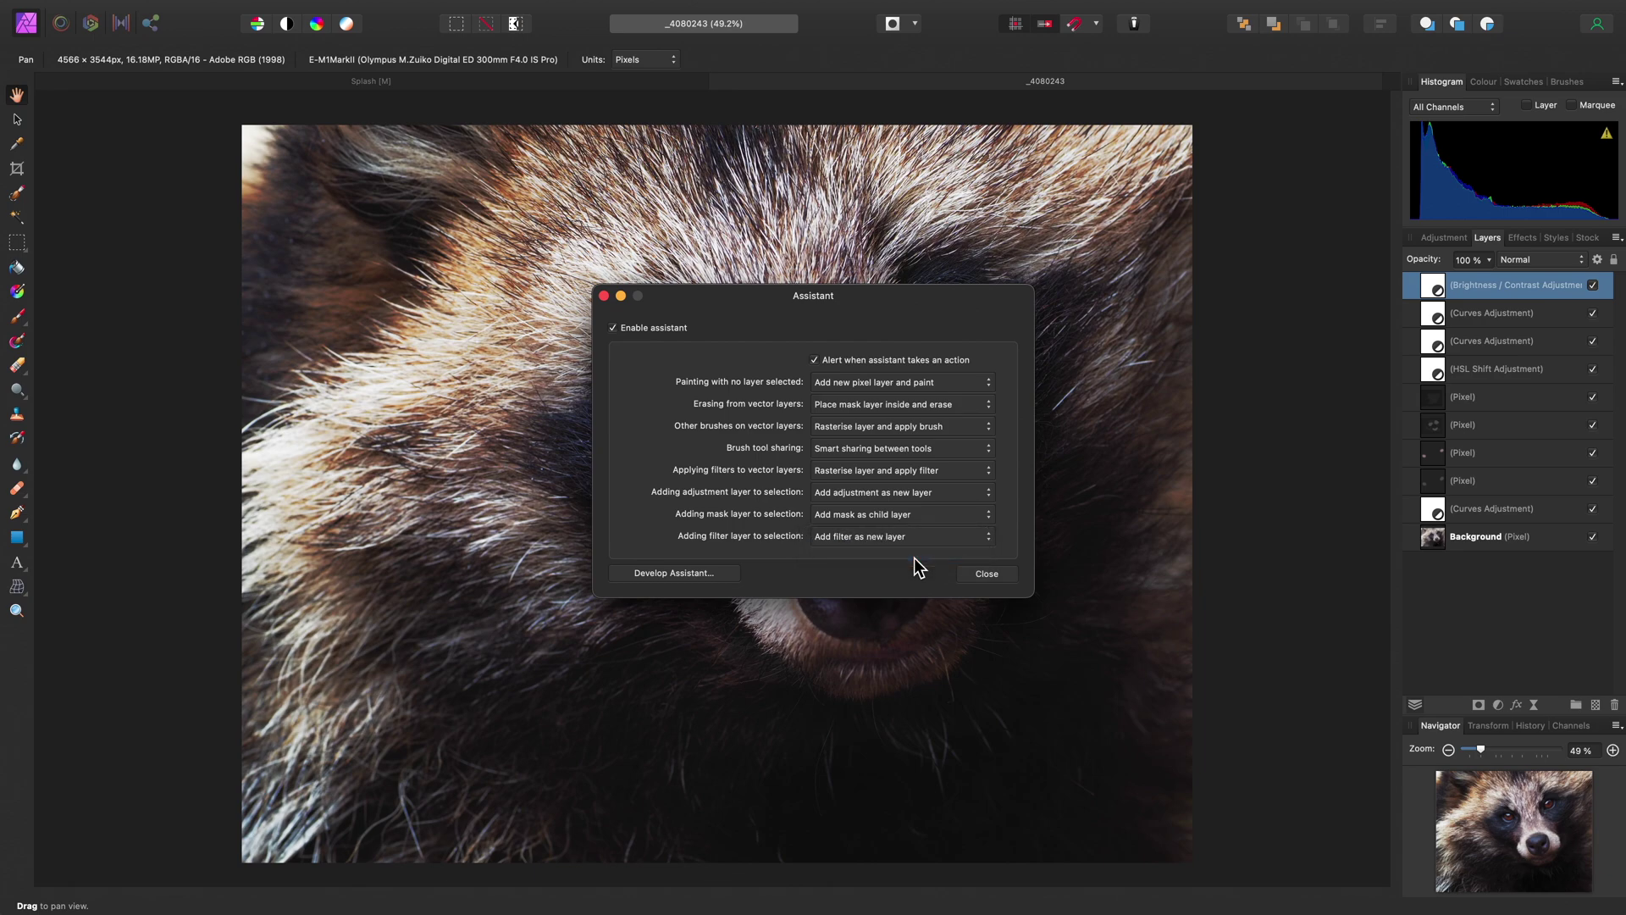
pyautogui.click(1012, 574)
pyautogui.click(365, 11)
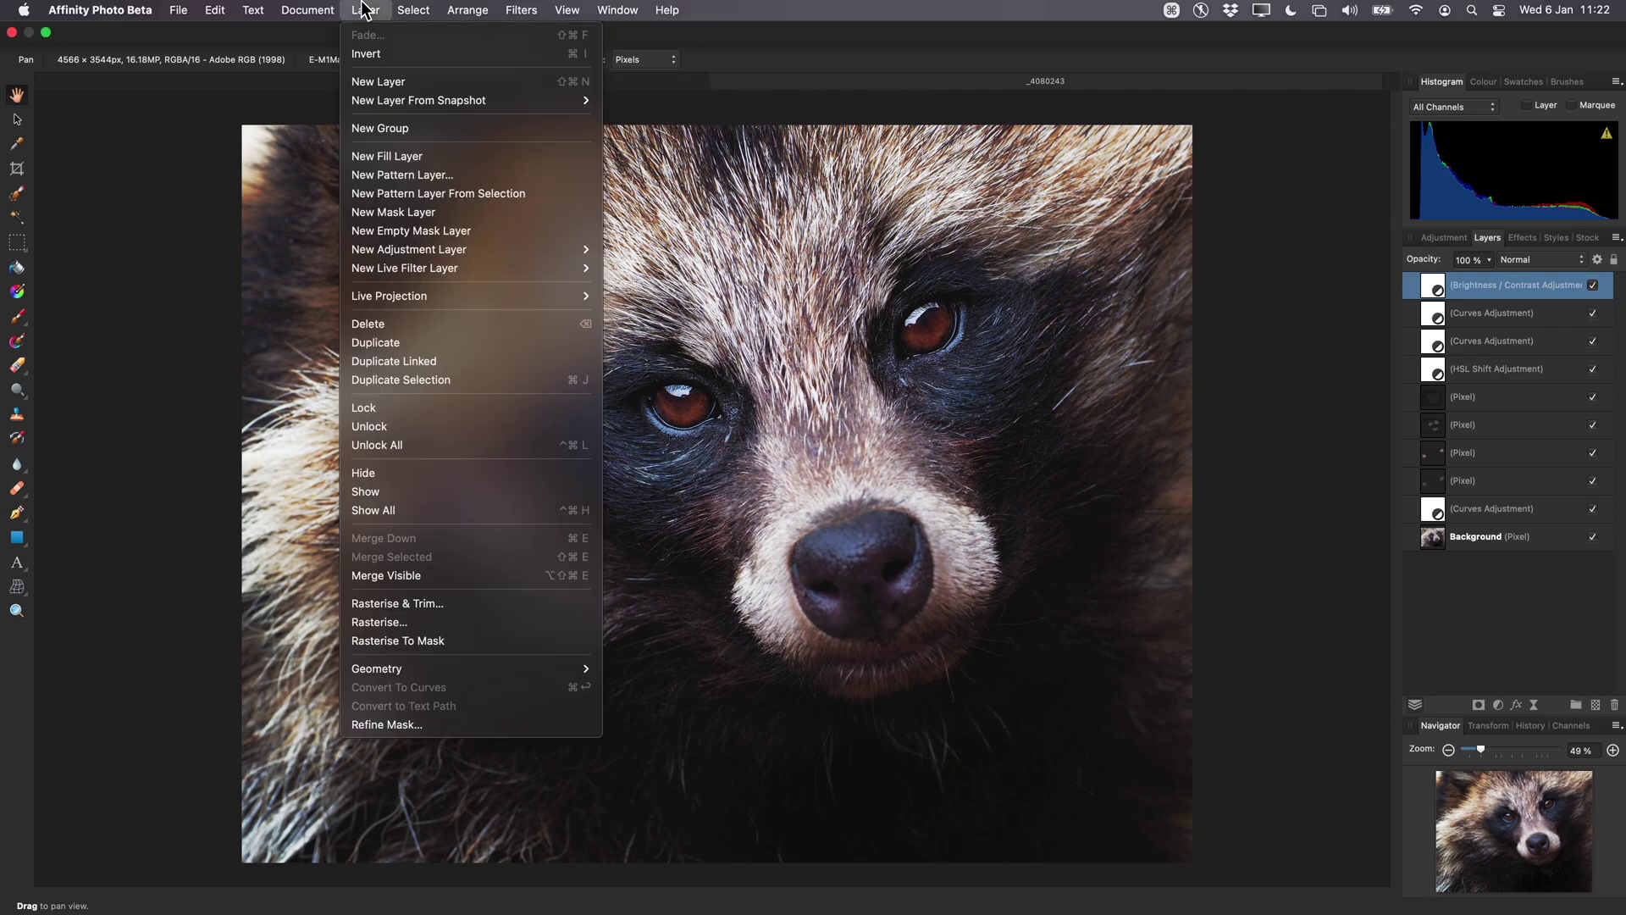
pyautogui.moveTo(491, 267)
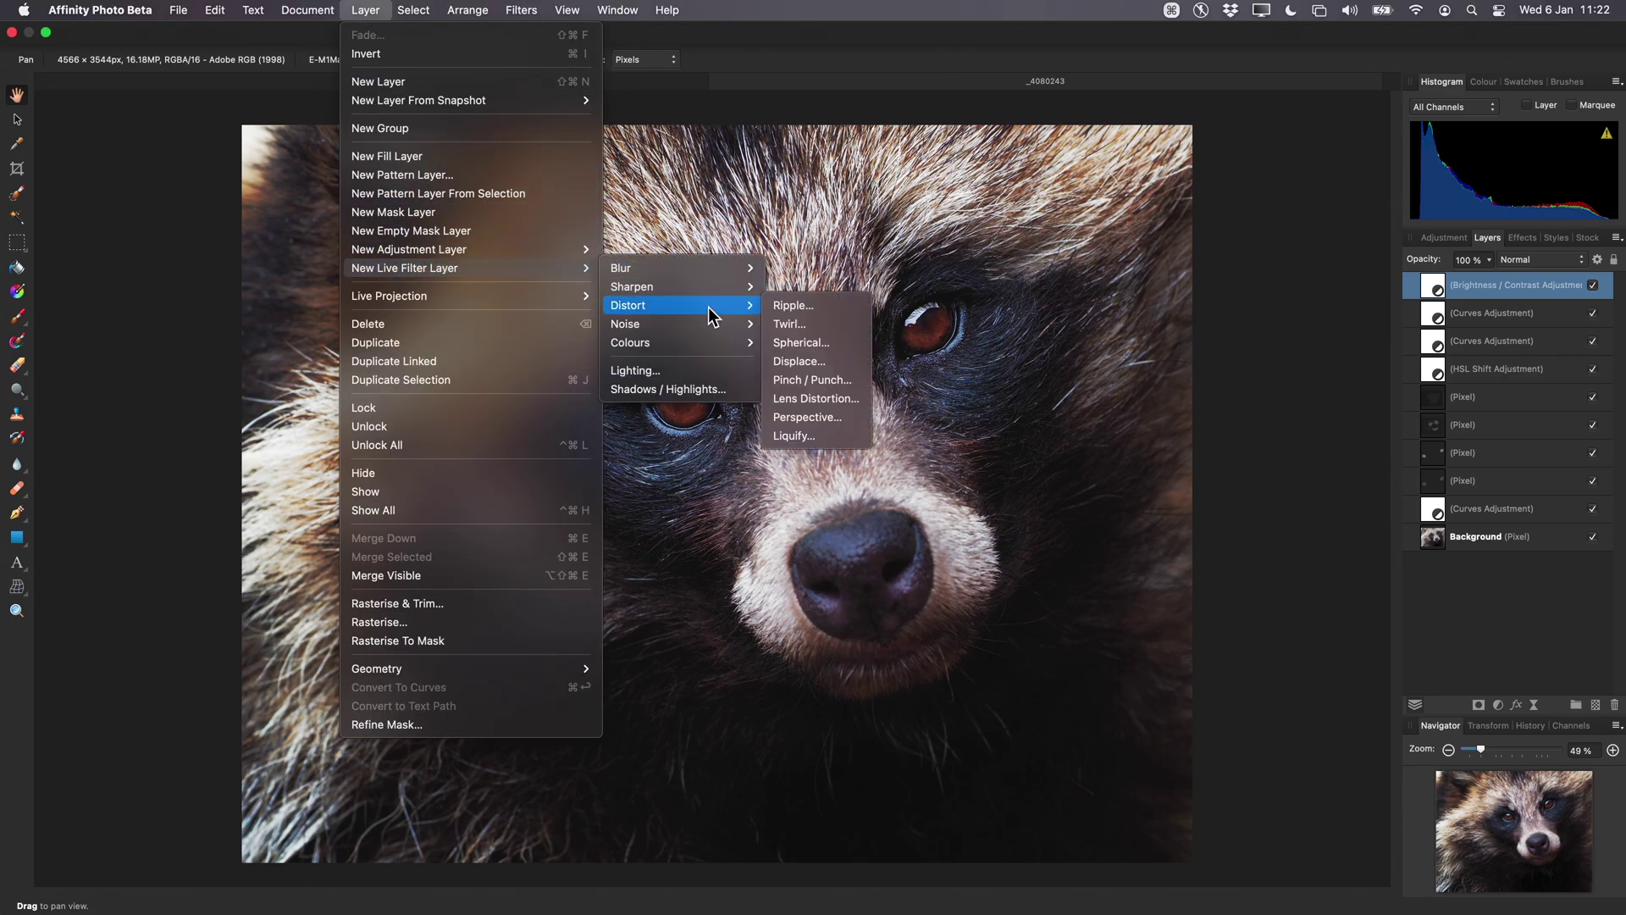
# Add a Liquify live filter layer, hide its mesh and zoom in on the eyes.
pyautogui.click(841, 429)
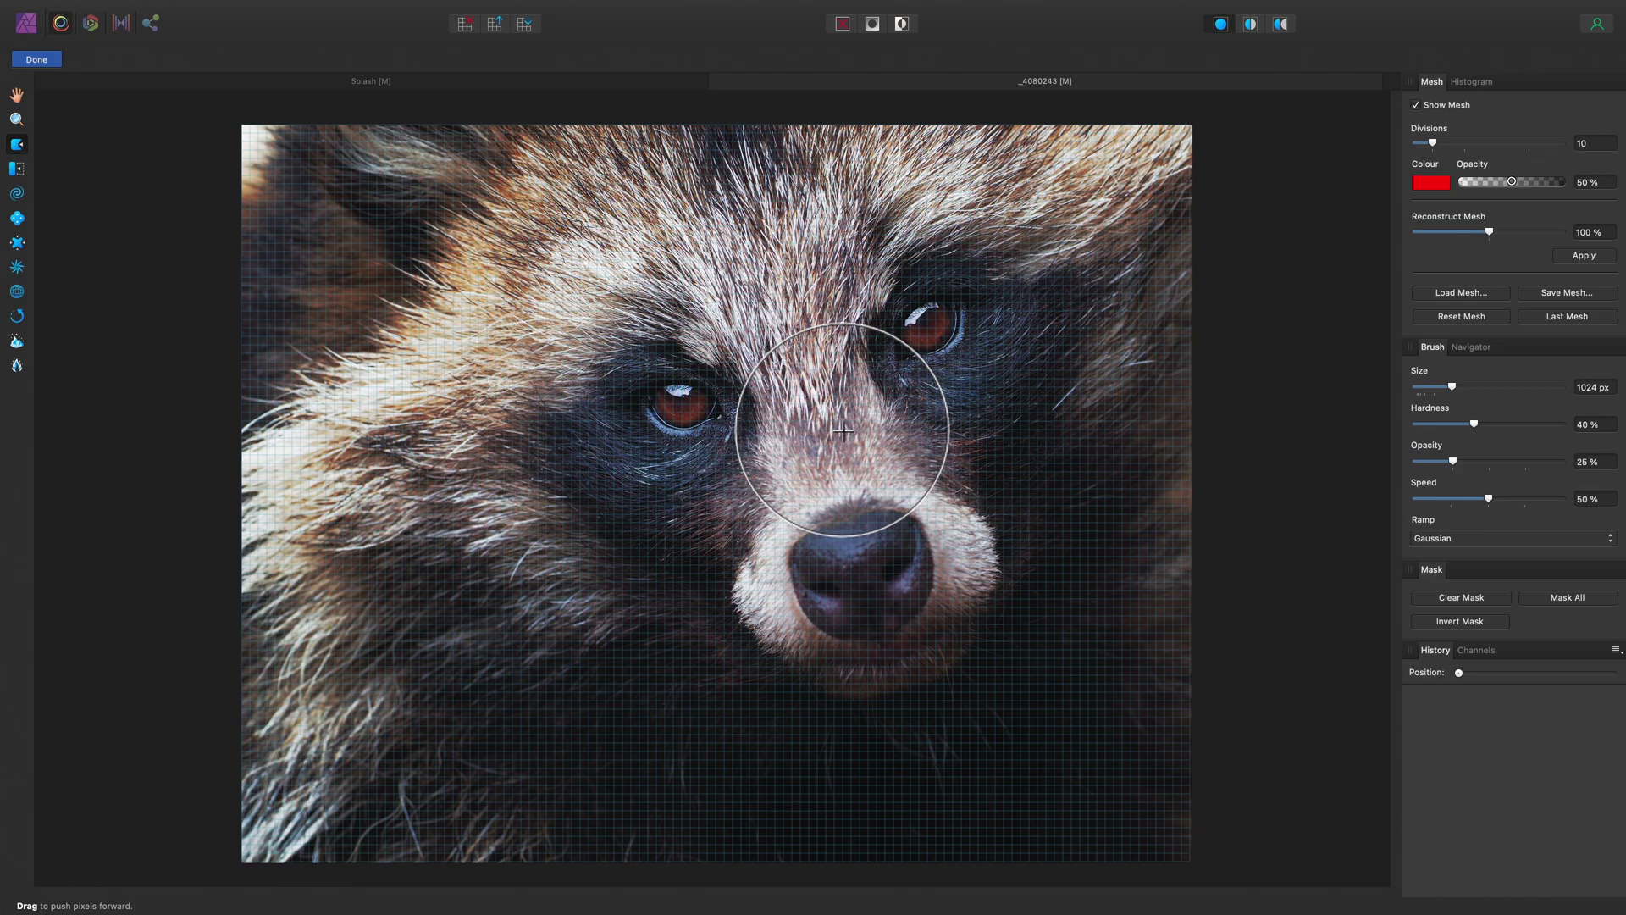
pyautogui.click(1458, 106)
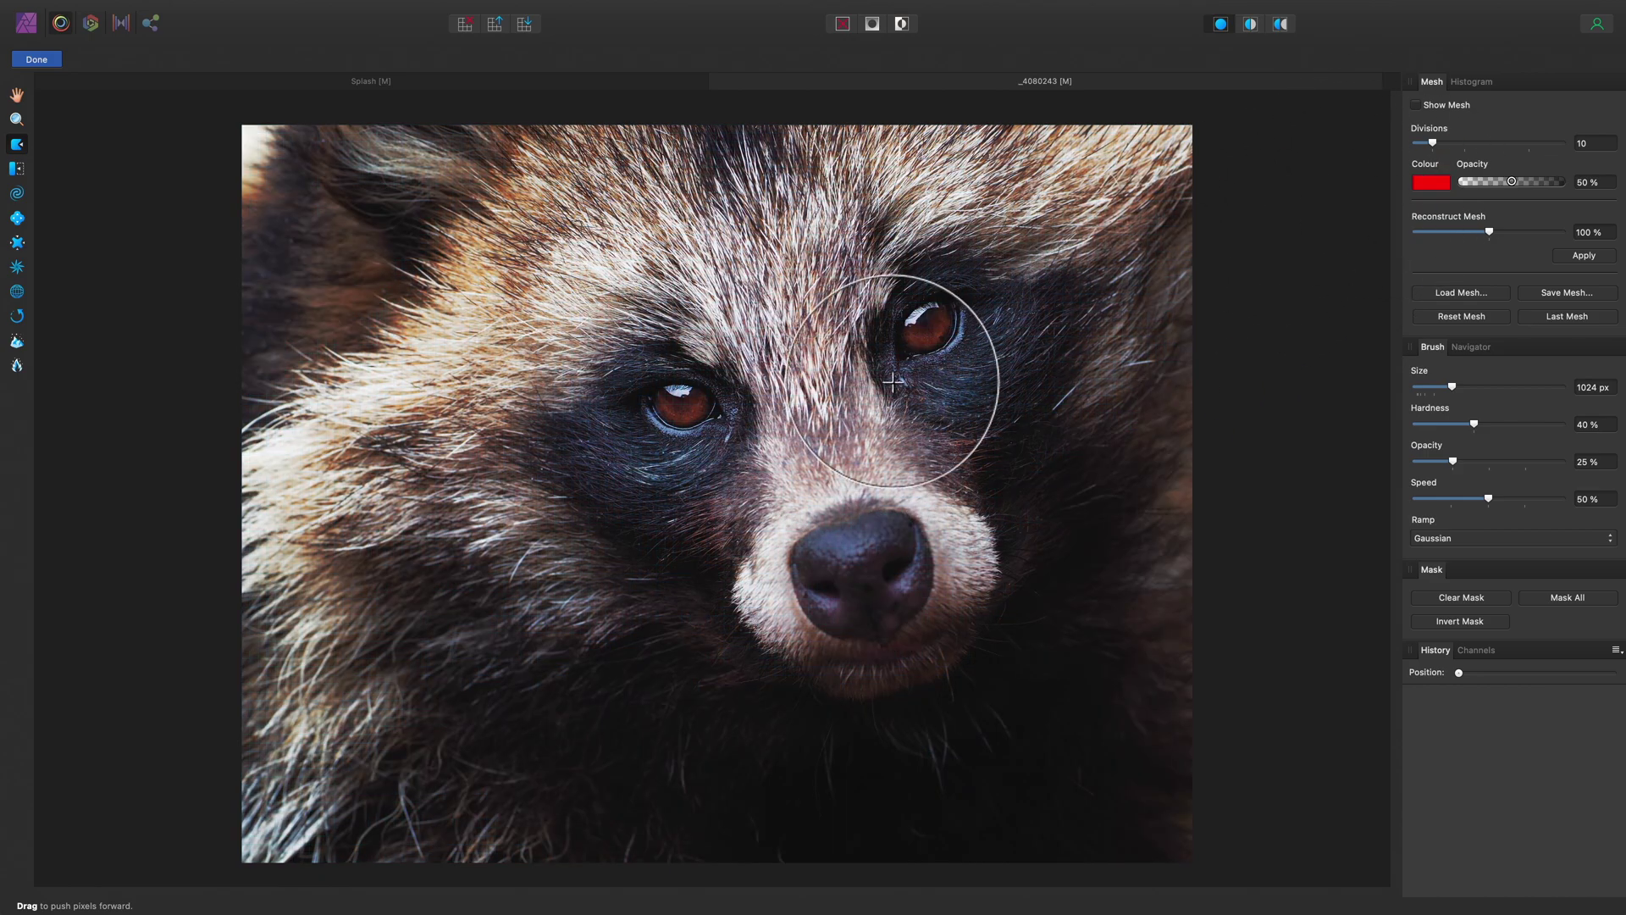
pyautogui.press('alt')
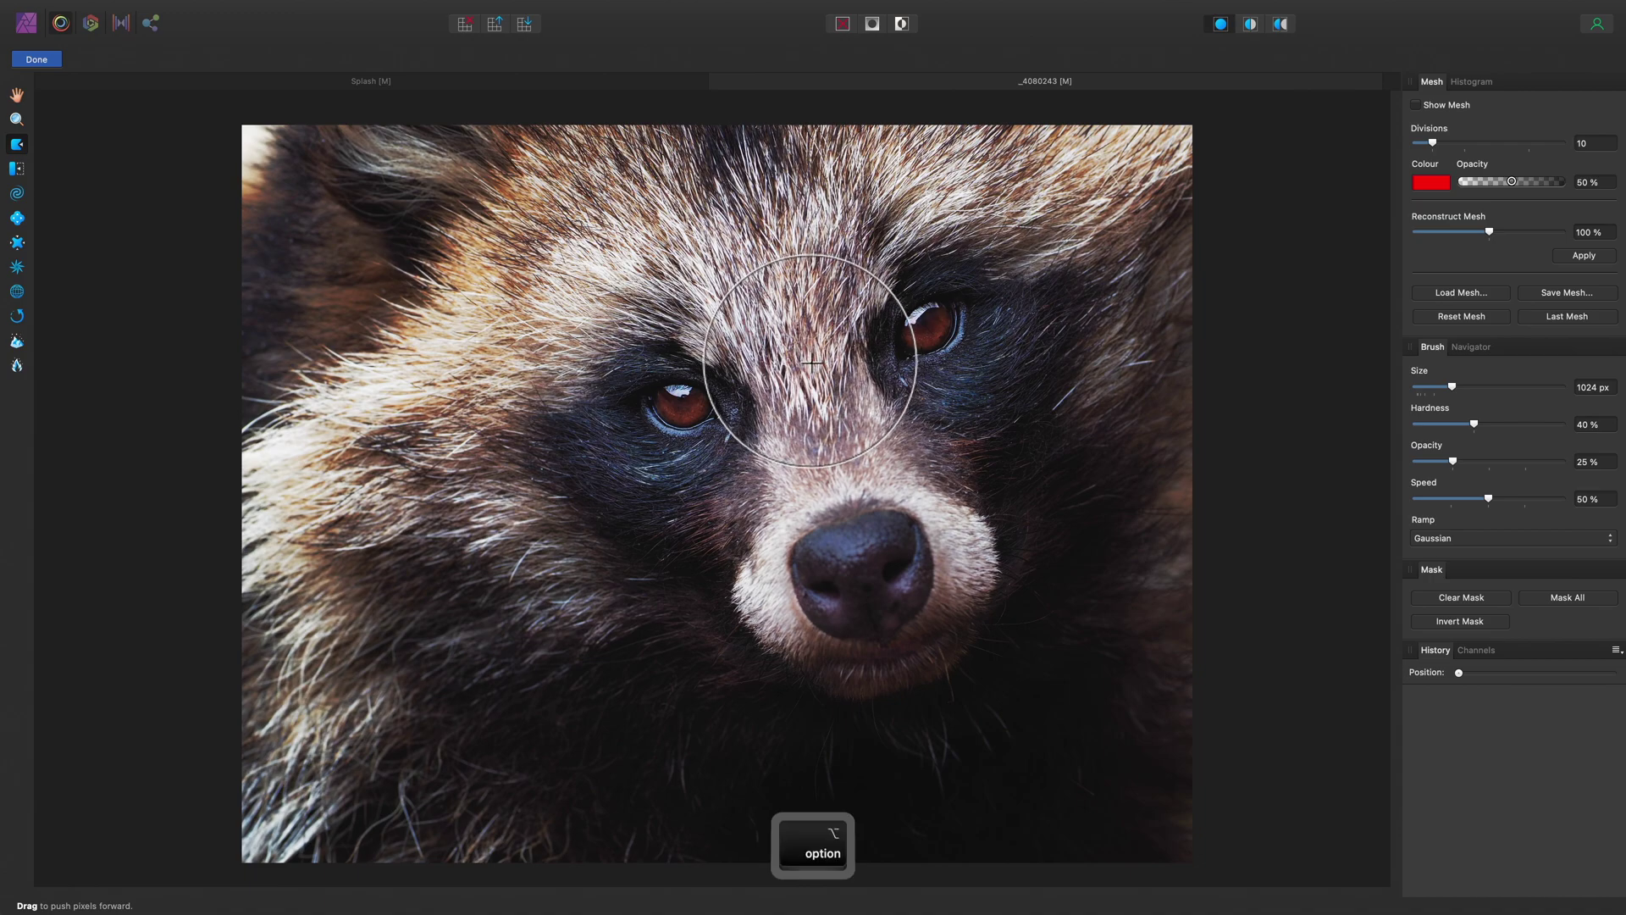
pyautogui.scroll(5, 811, 363)
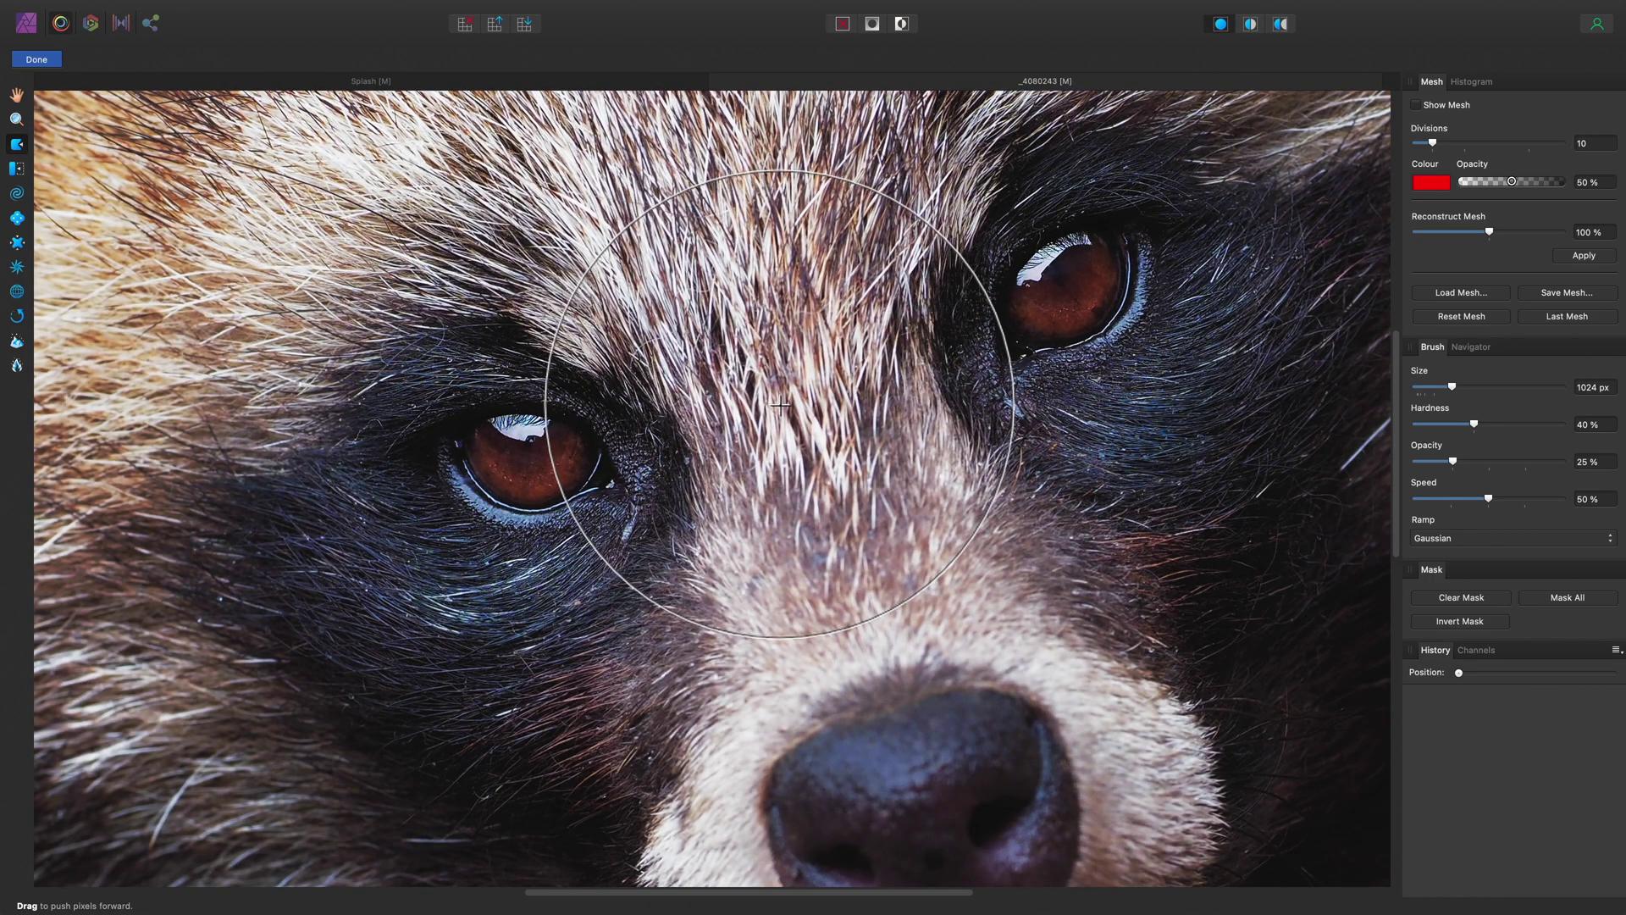
# Pinch both eyes five times with a ~615 px Pinch brush at 75% speed.
pyautogui.click(17, 219)
pyautogui.press('[')
pyautogui.press('[')
pyautogui.press('[')
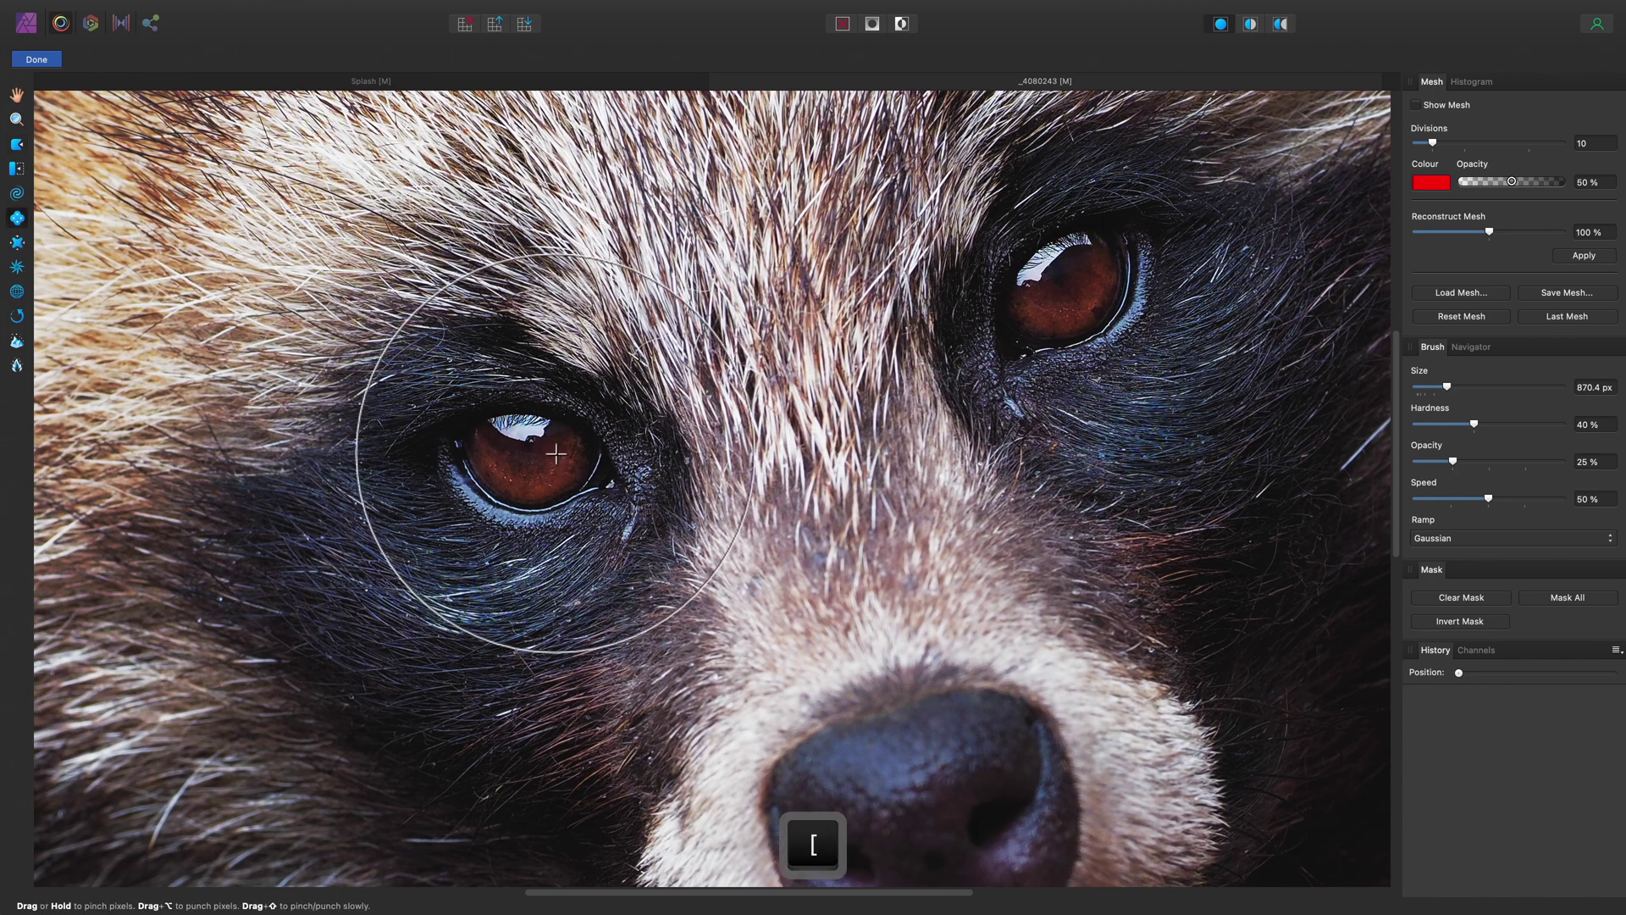
pyautogui.press('[')
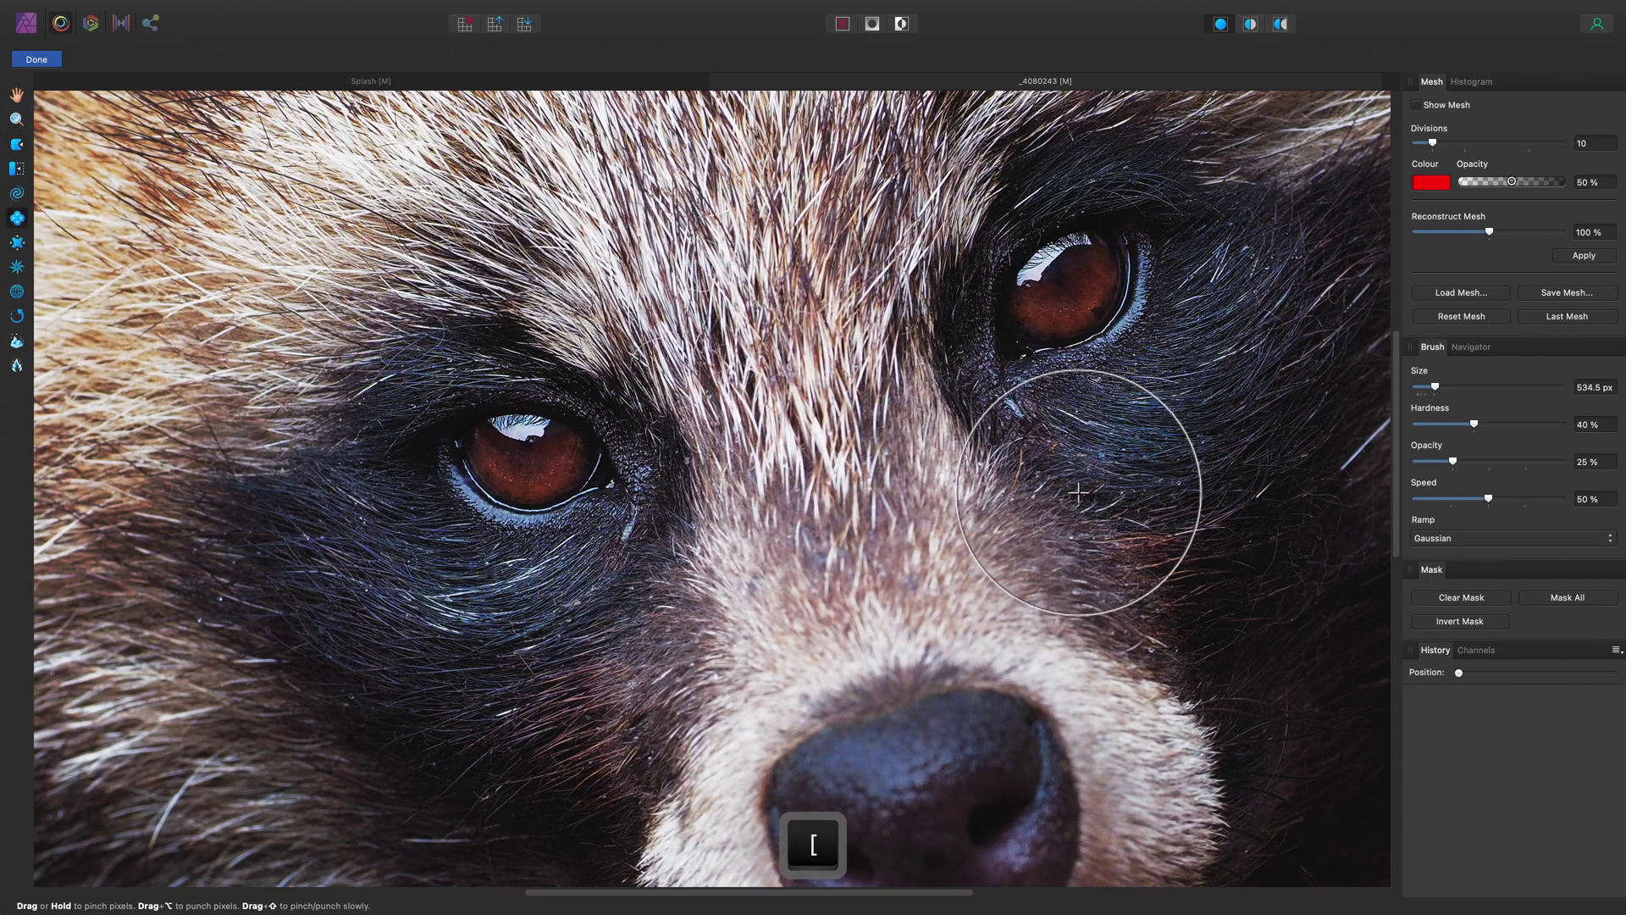
pyautogui.moveTo(1511, 502); pyautogui.dragTo(1526, 503)
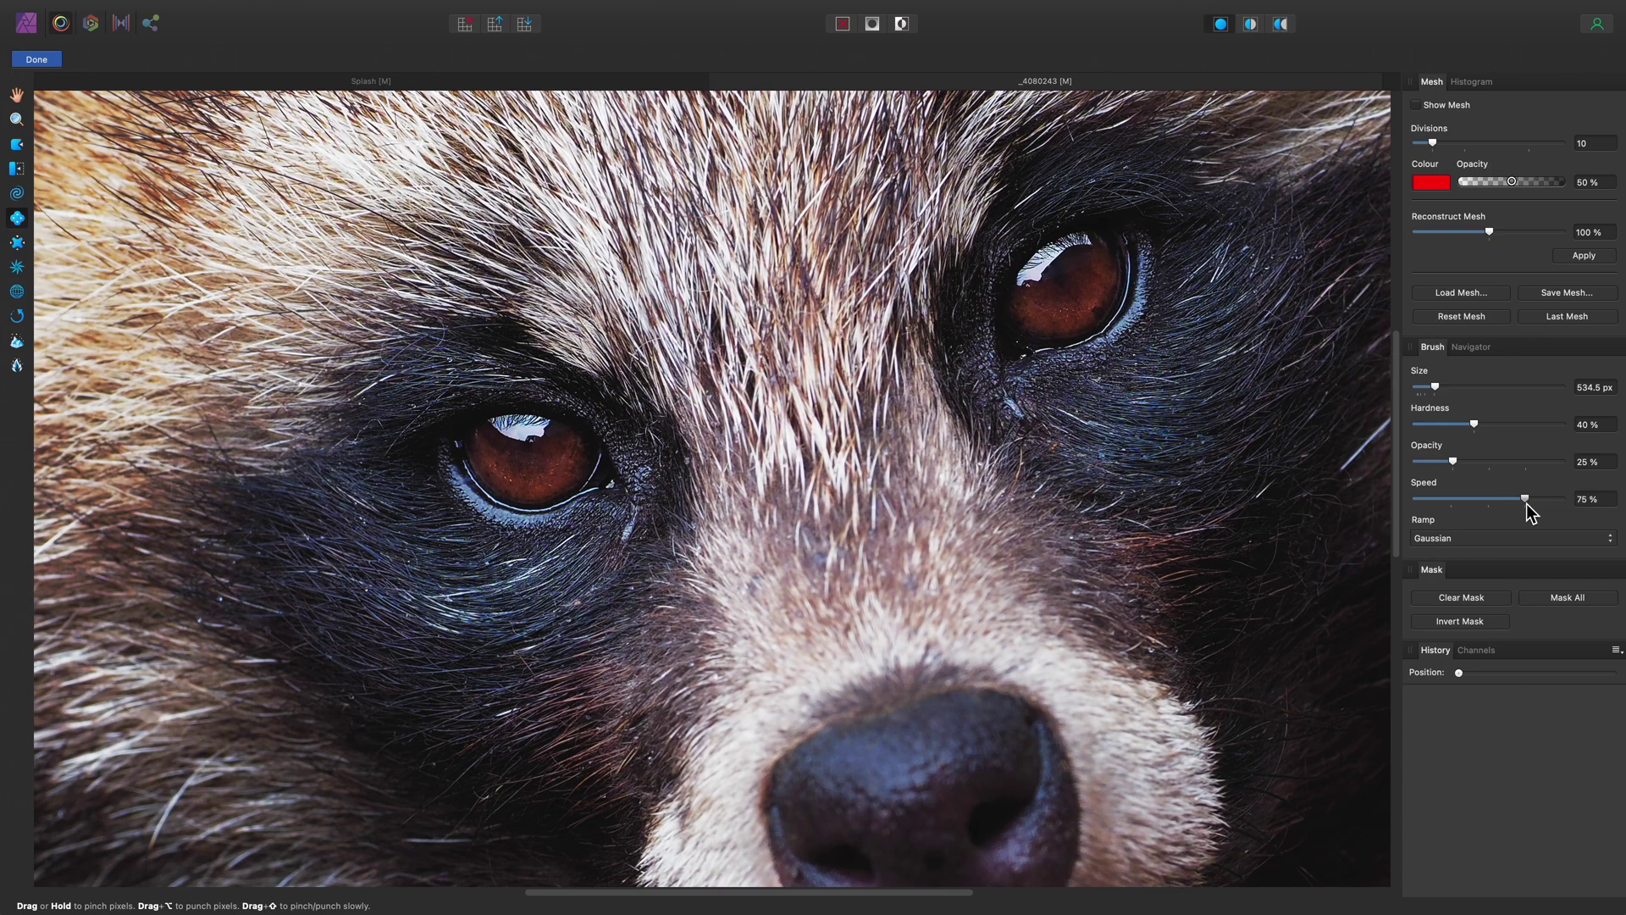
pyautogui.press(']')
pyautogui.moveTo(525, 453); pyautogui.dragTo(525, 453)
pyautogui.moveTo(1065, 289); pyautogui.dragTo(1065, 289)
pyautogui.moveTo(532, 457); pyautogui.dragTo(531, 457)
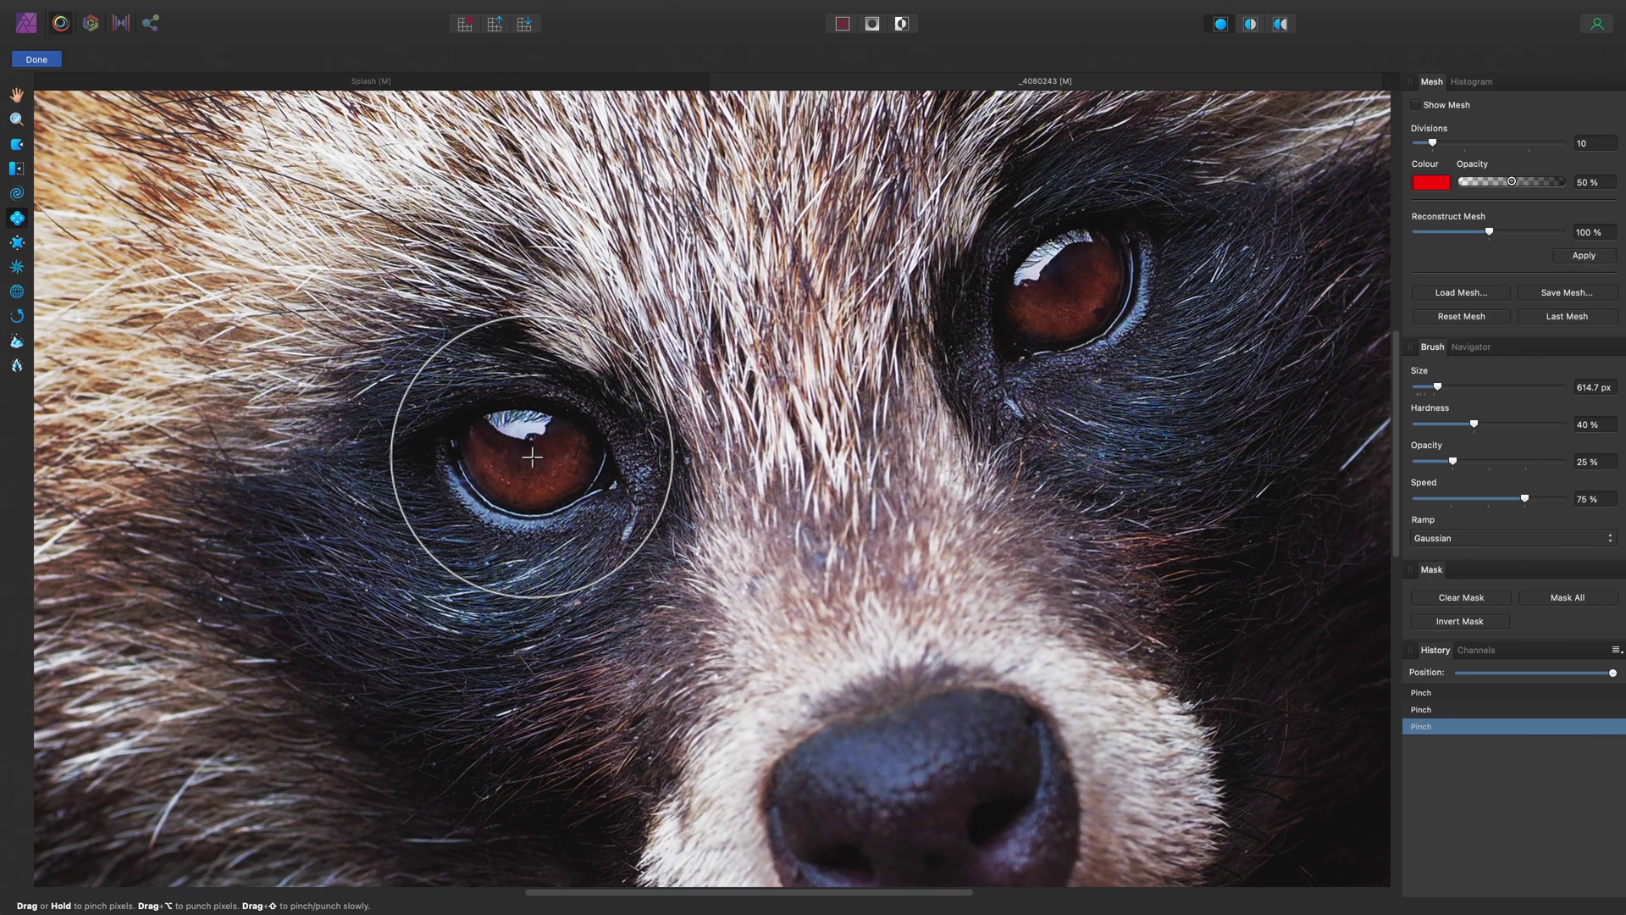
pyautogui.moveTo(1074, 293); pyautogui.dragTo(1074, 292)
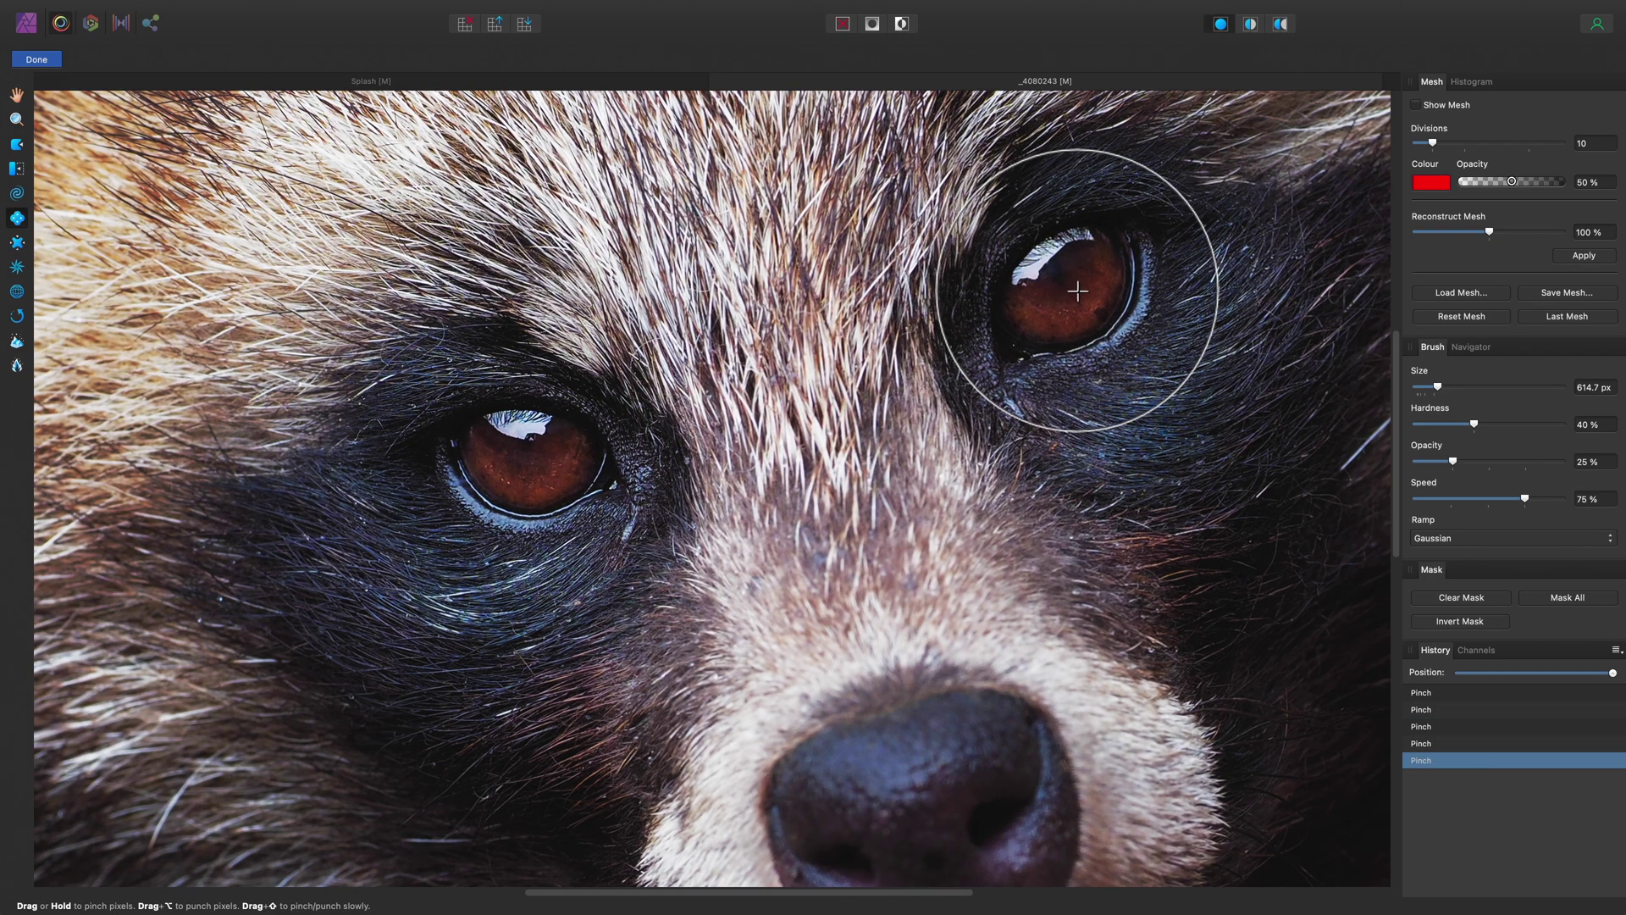
pyautogui.moveTo(532, 458); pyautogui.dragTo(532, 458)
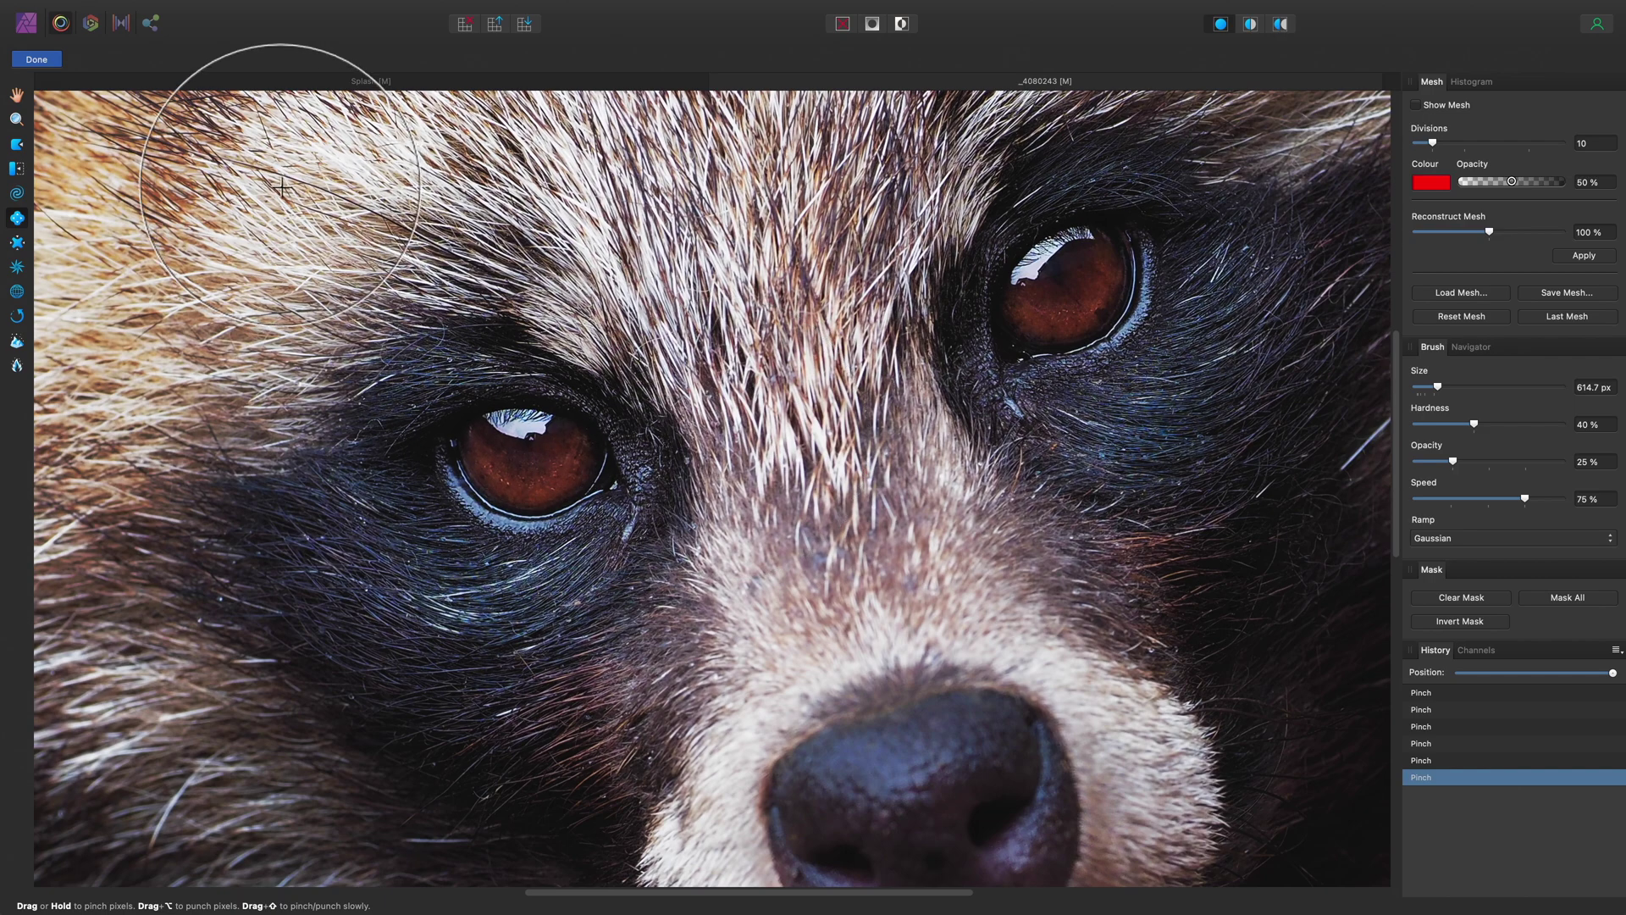
# Commit the liquify as a Liquify layer and toggle its visibility off and on to compare the eyes.
pyautogui.click(49, 61)
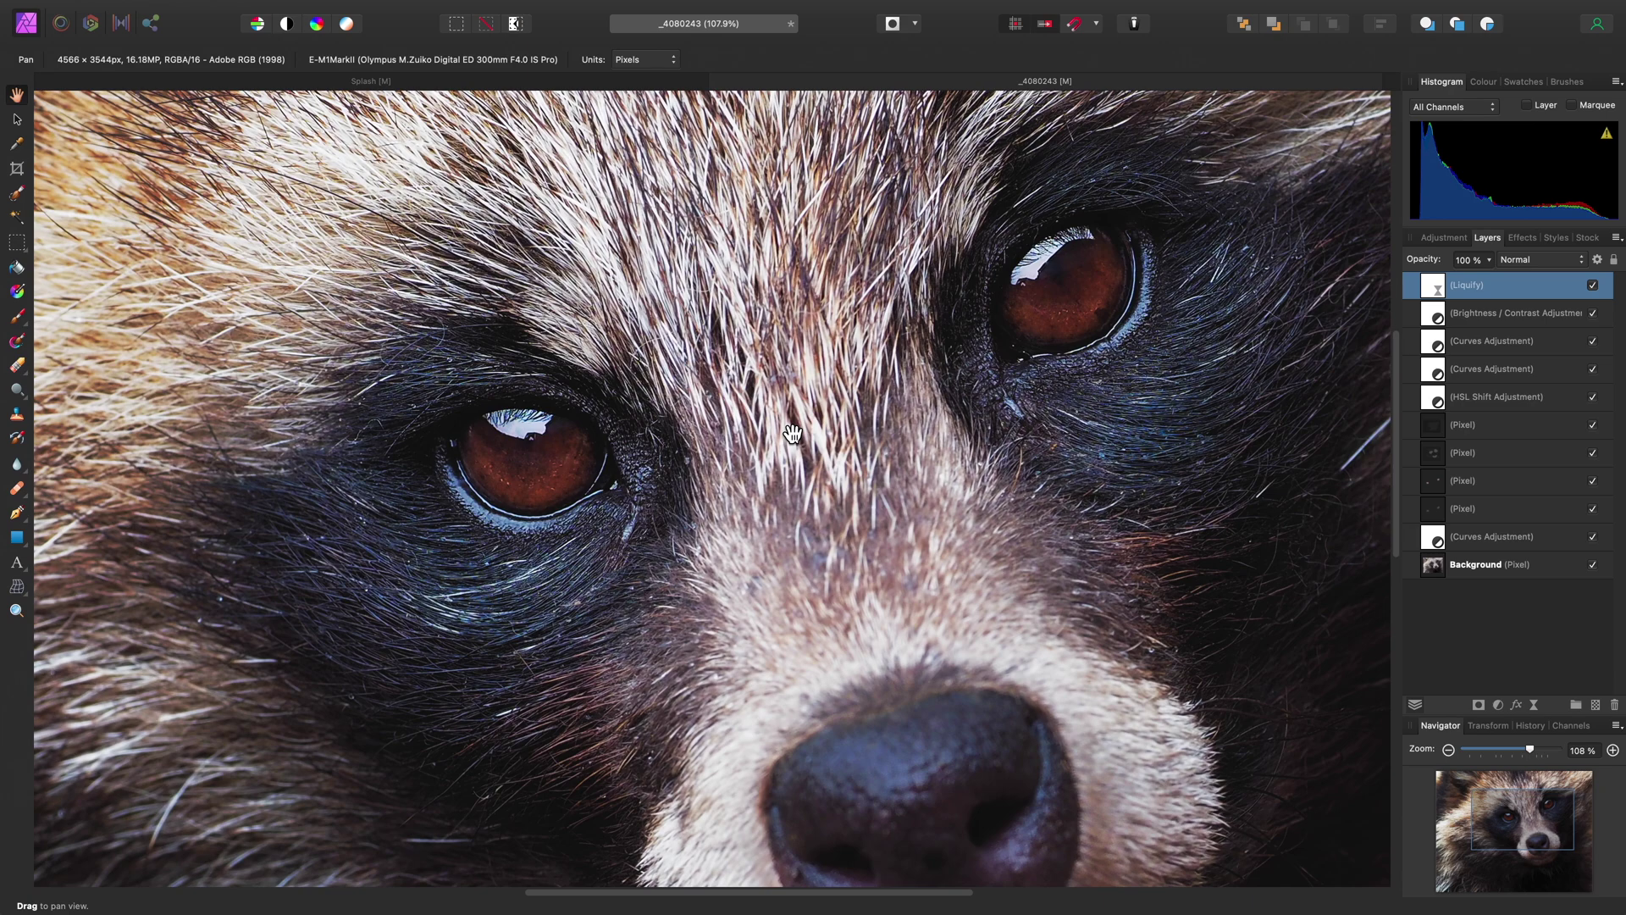
pyautogui.click(1593, 287)
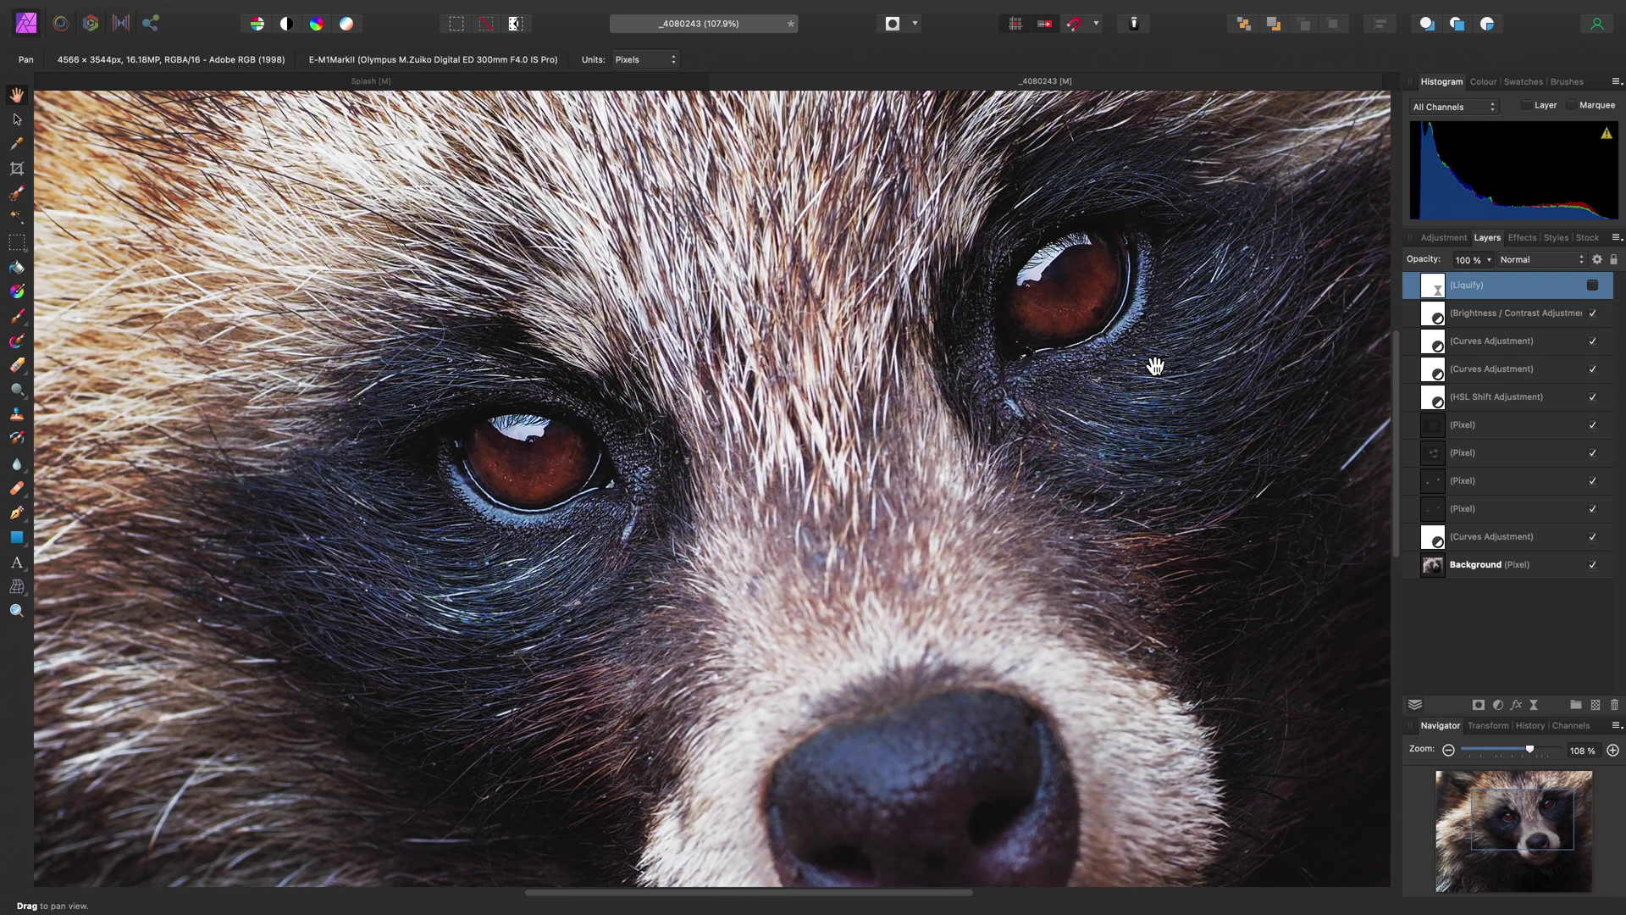
pyautogui.click(1592, 286)
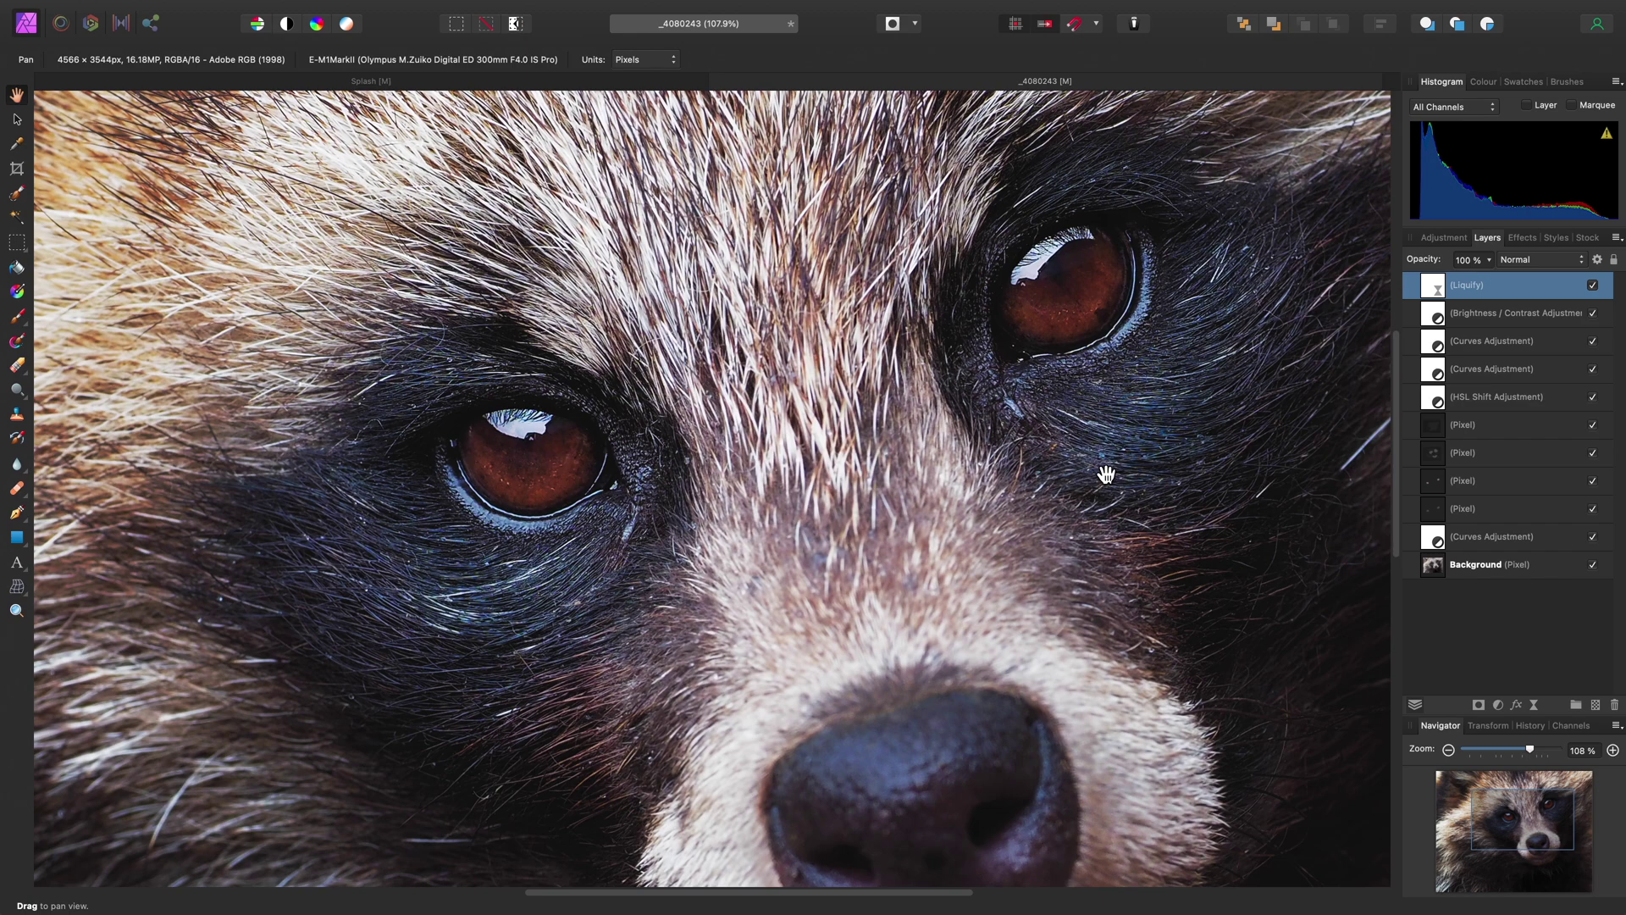
# Reopen the Liquify layer for editing and pan the view to the raccoon's nose.
pyautogui.doubleClick(1437, 293)
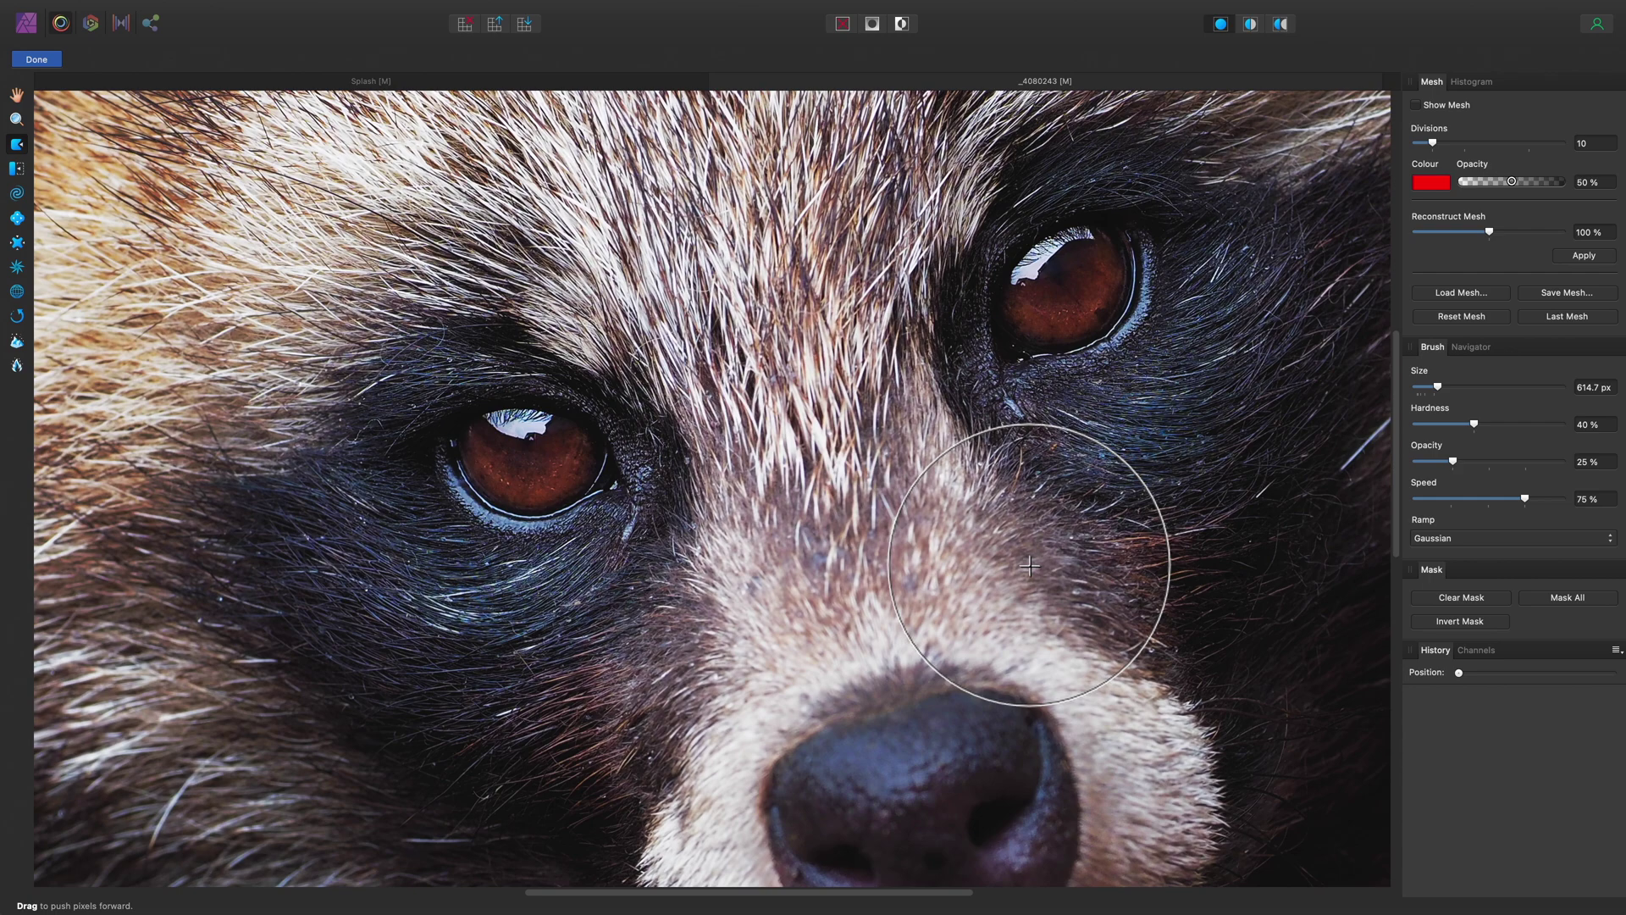
pyautogui.press('space')
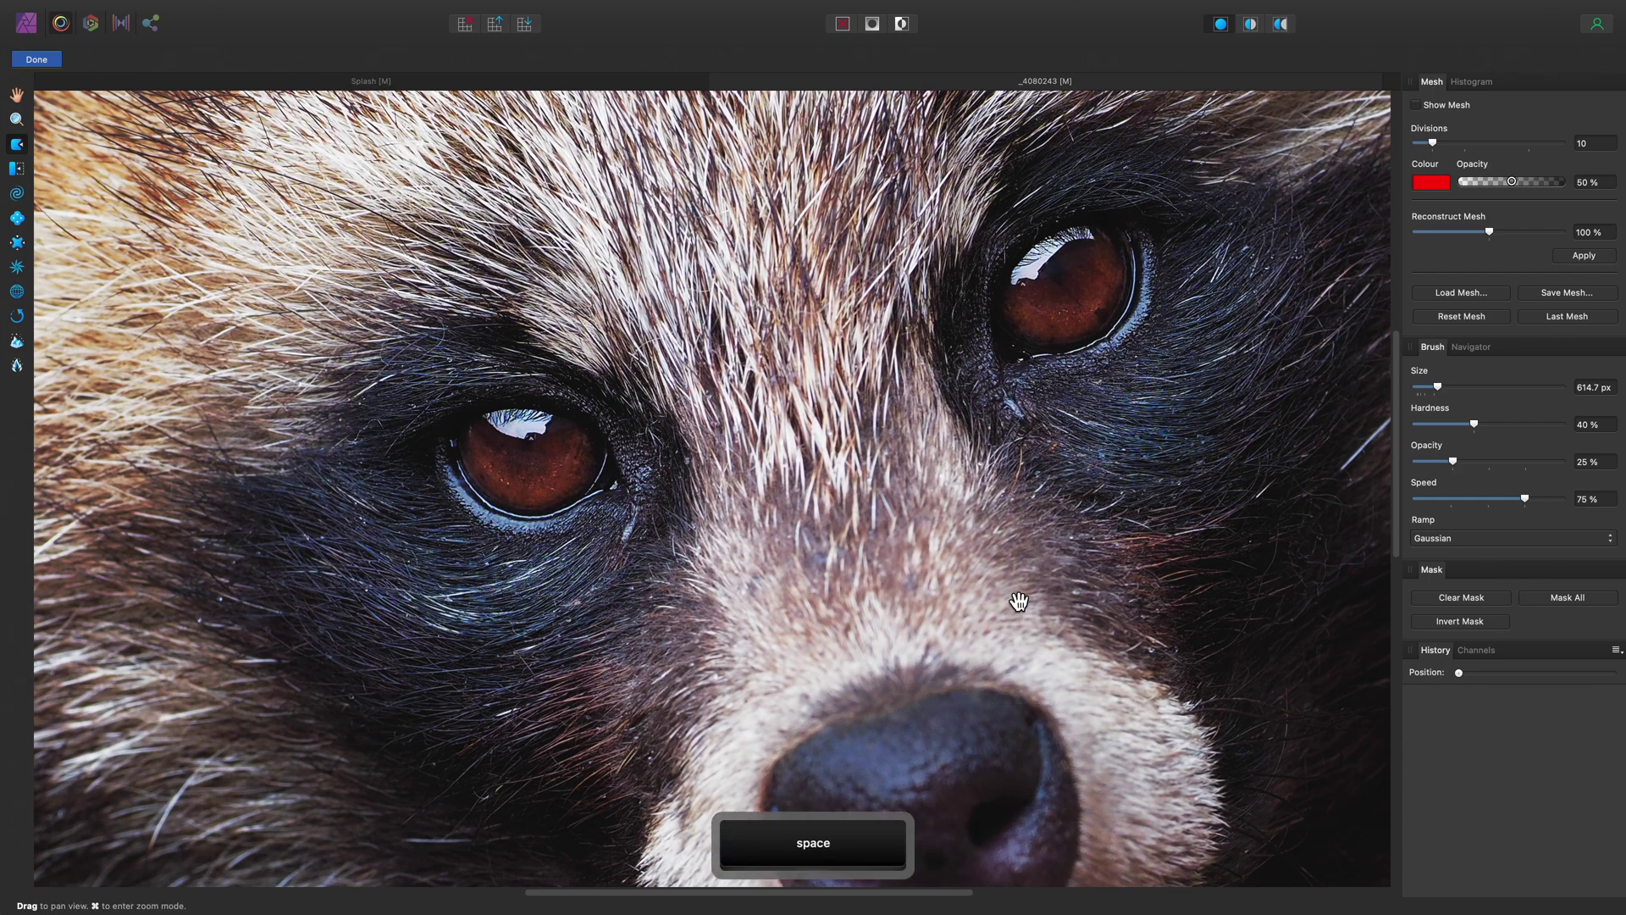
pyautogui.moveTo(1019, 595); pyautogui.dragTo(843, 246)
pyautogui.press('alt')
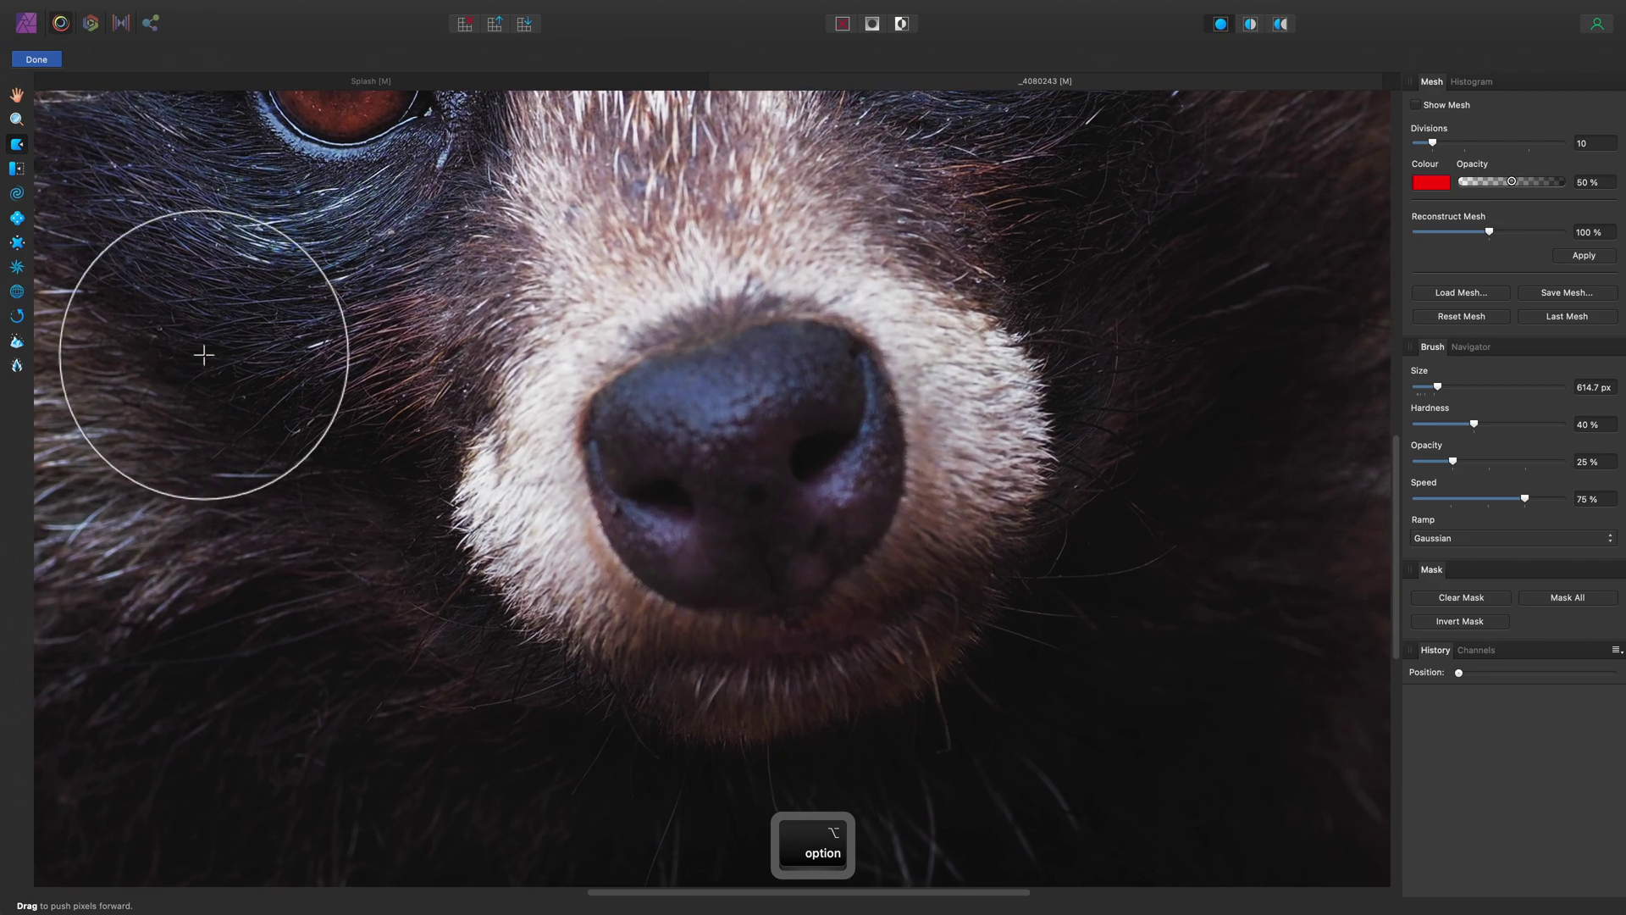
# Punch the nose repeatedly with the Liquify Punch Tool at 85% speed and an enlarged brush.
pyautogui.click(17, 246)
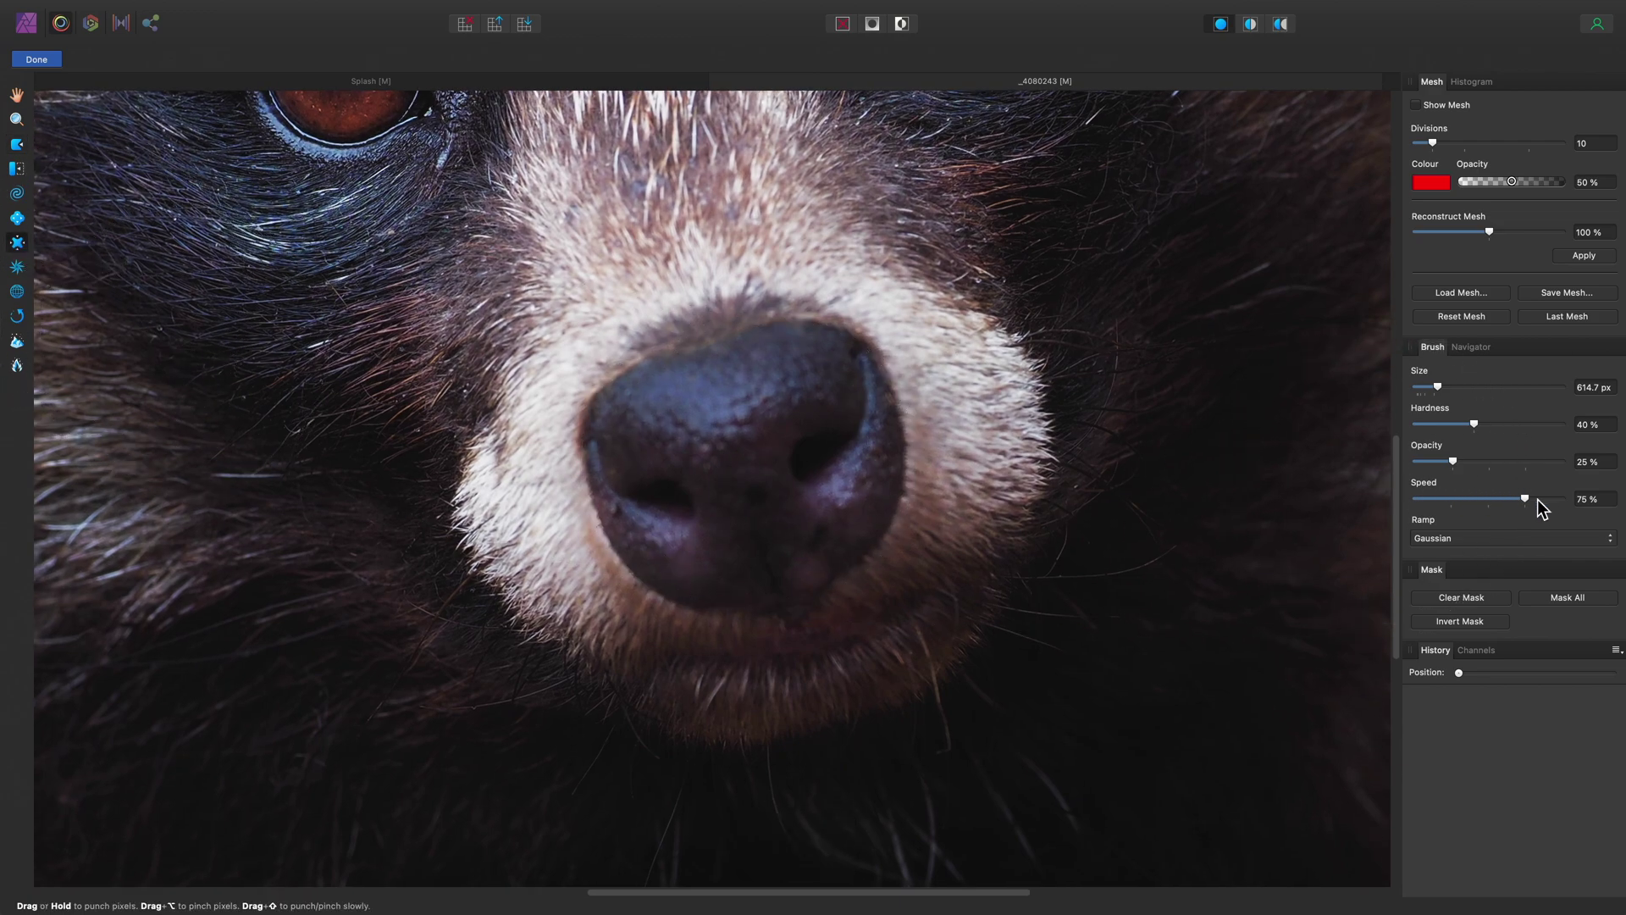
pyautogui.moveTo(1525, 499); pyautogui.dragTo(1538, 501)
pyautogui.press(']')
pyautogui.press(']')
pyautogui.press(']')
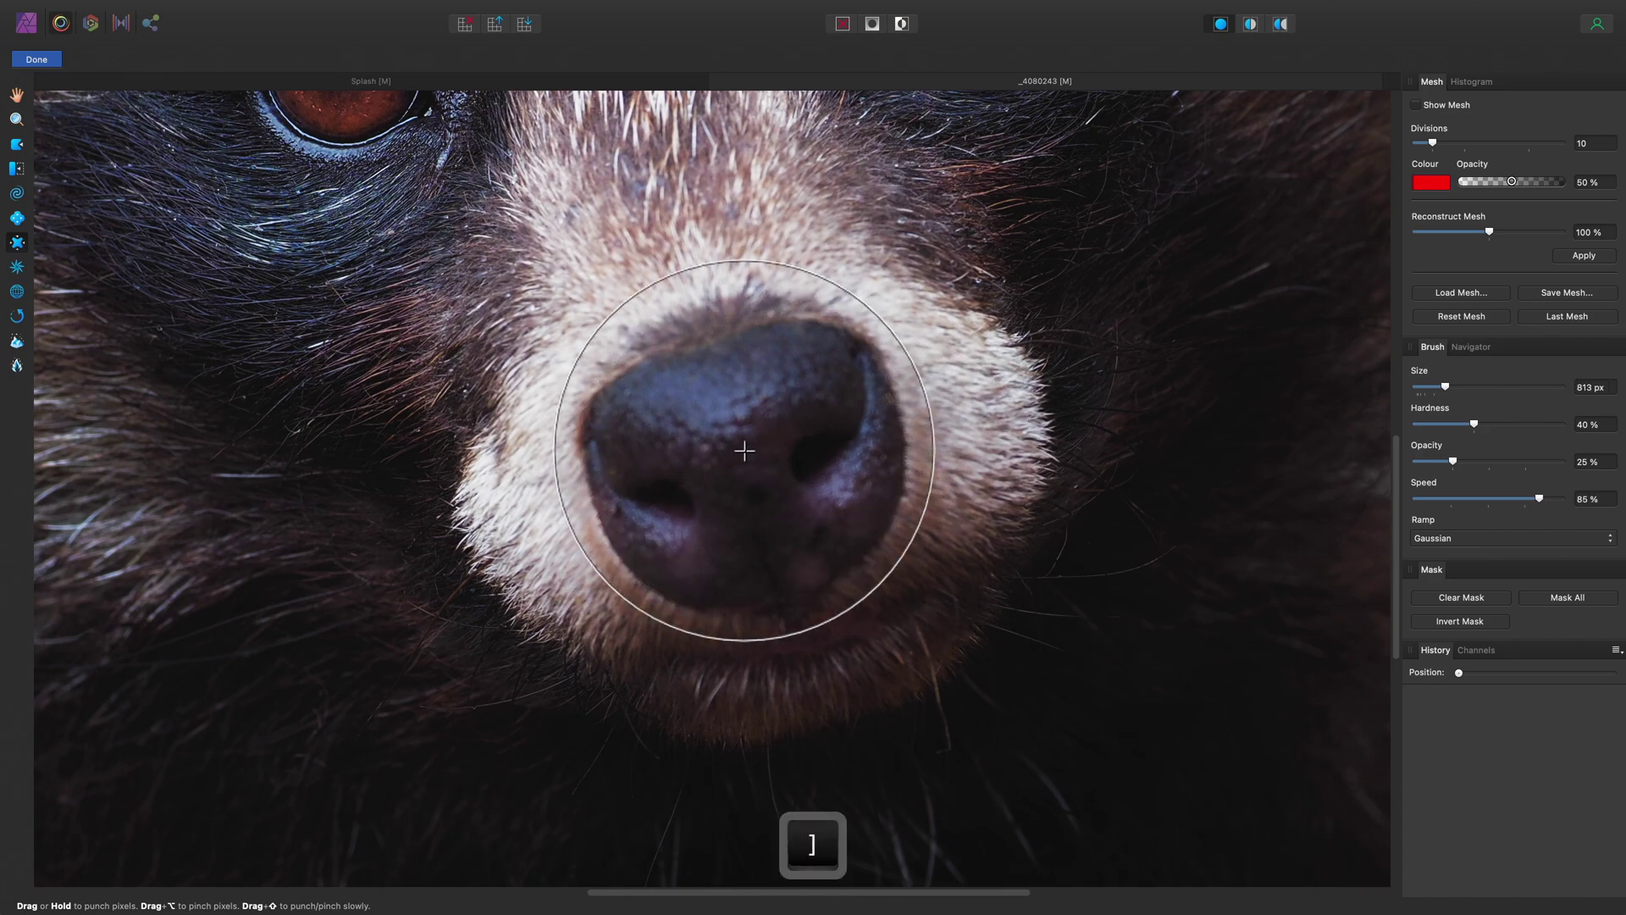
pyautogui.click(754, 461)
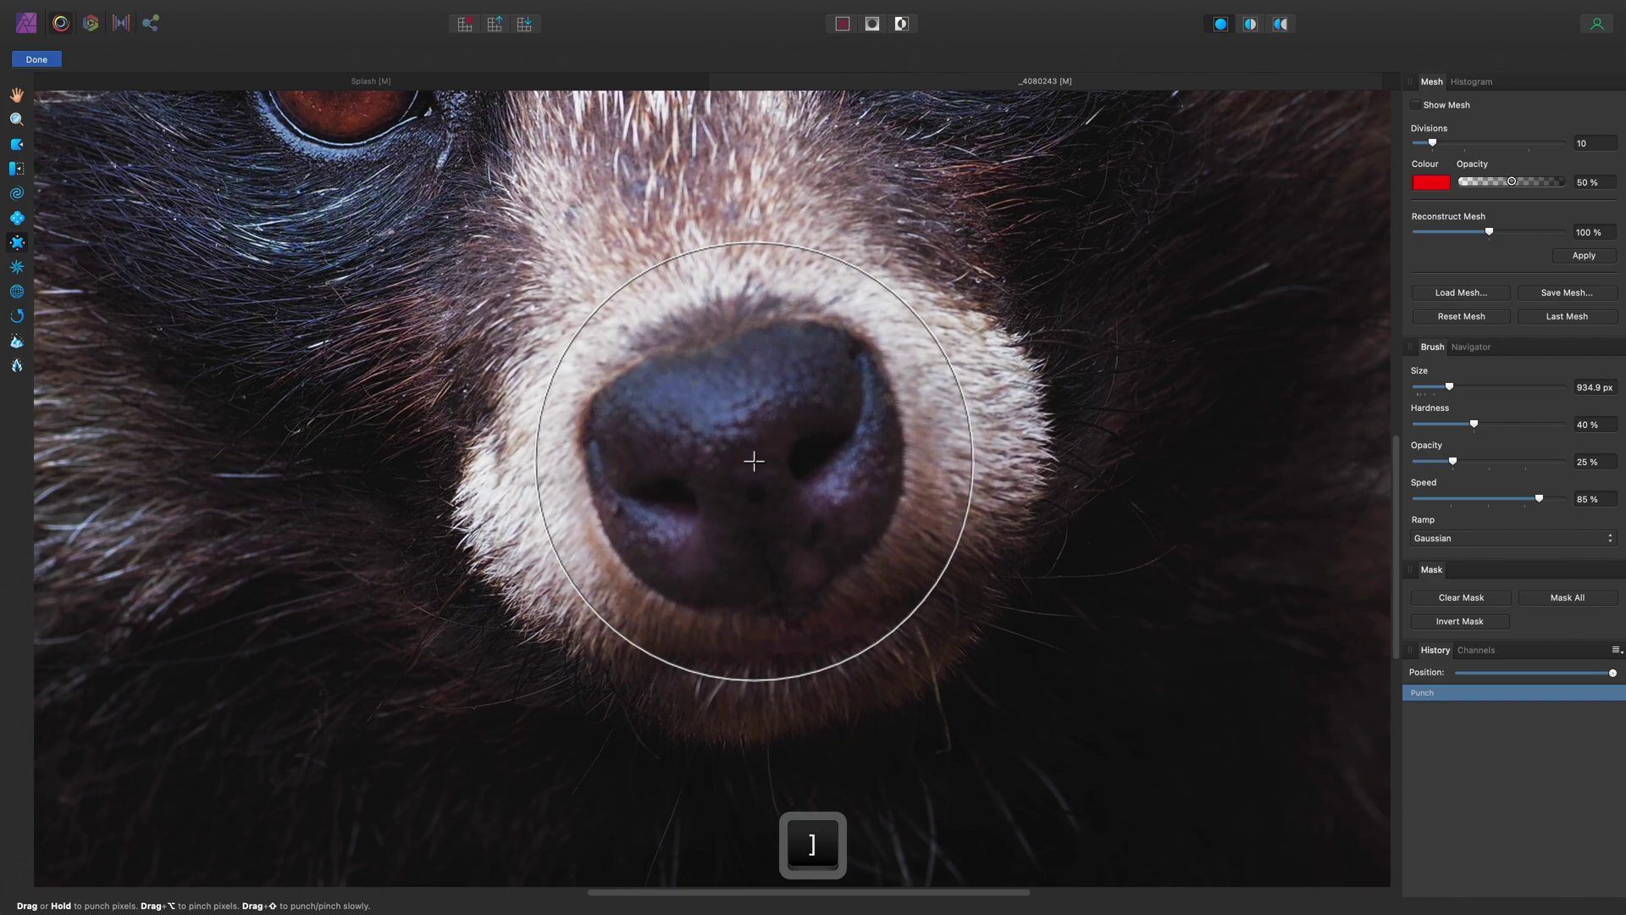
pyautogui.click(753, 461)
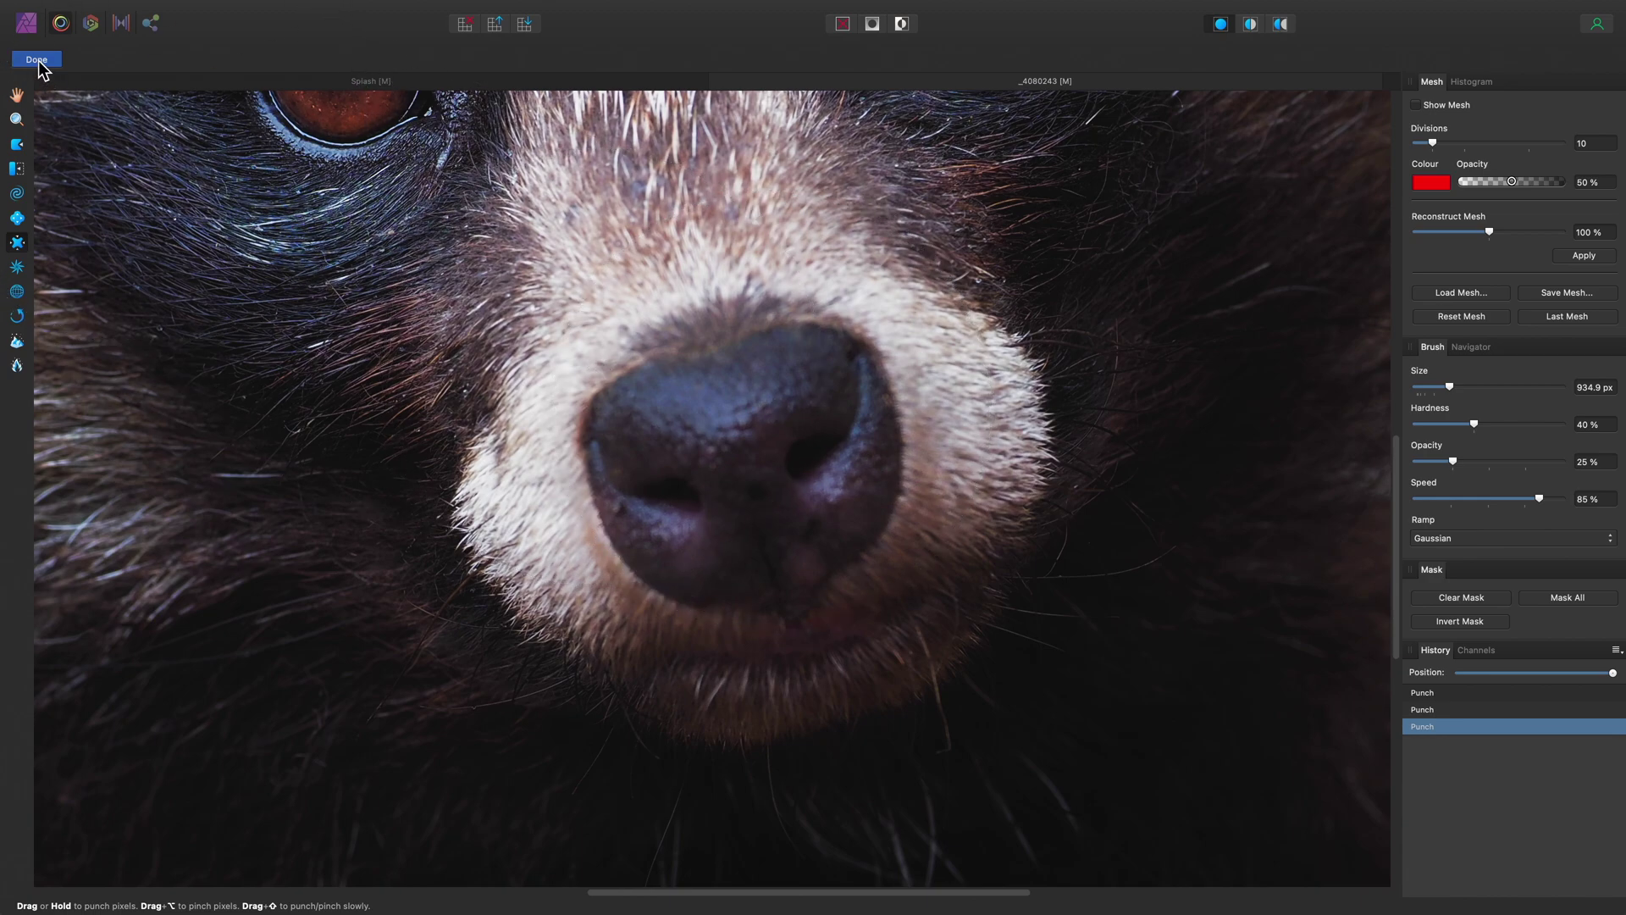
# Commit the nose warp to the Liquify layer and zoom to fit the whole portrait.
pyautogui.click(37, 60)
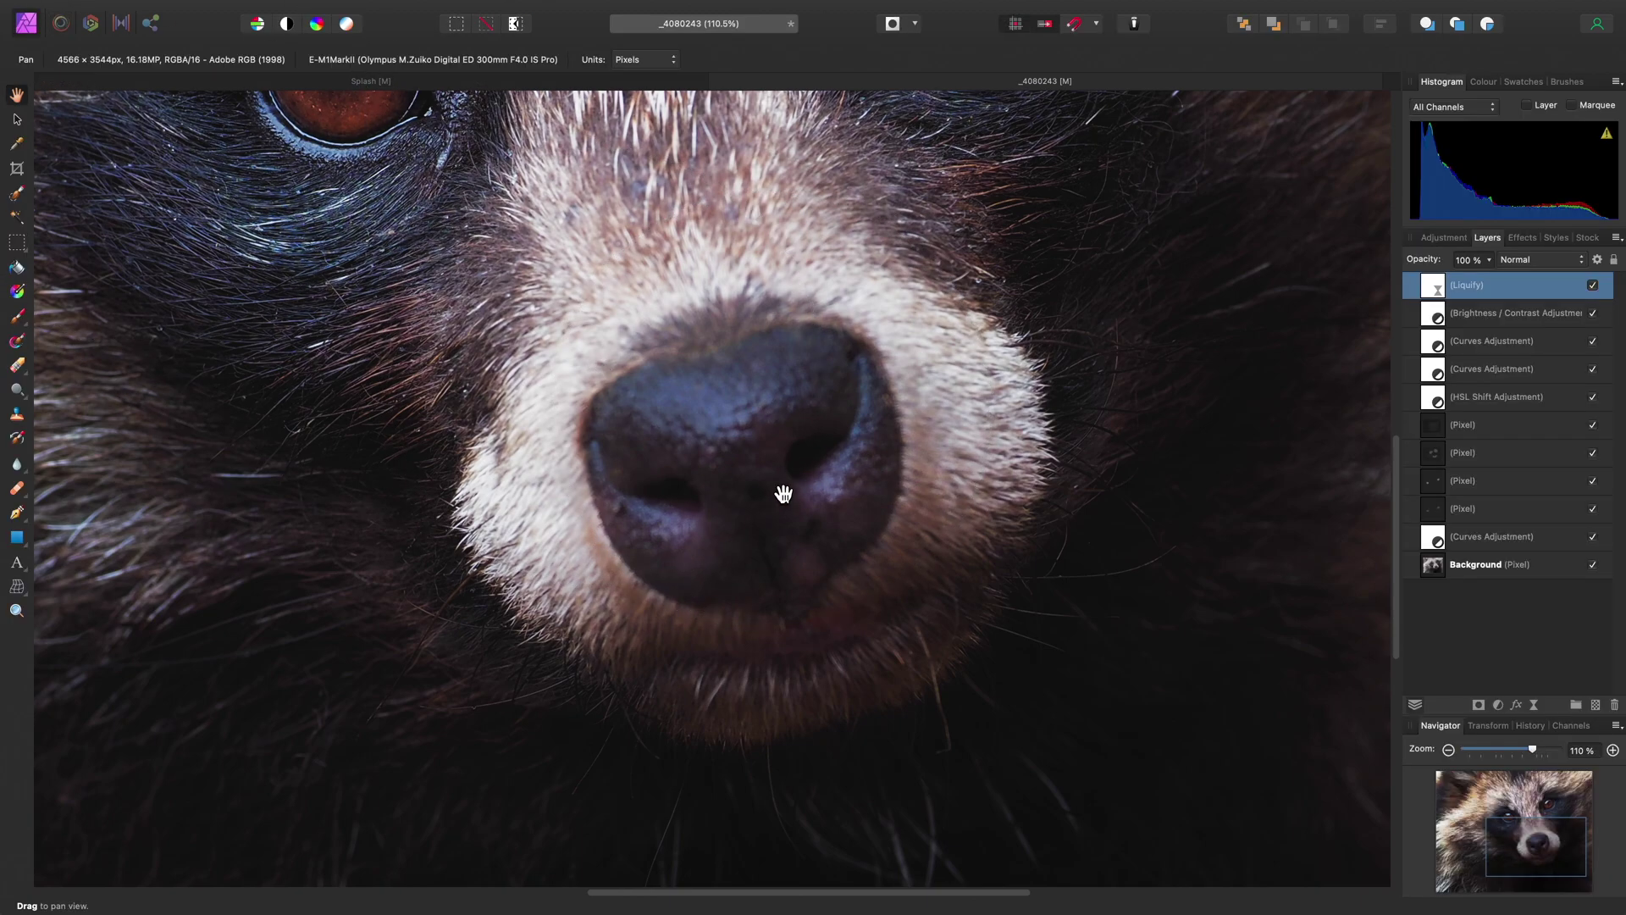
pyautogui.press('super+0')
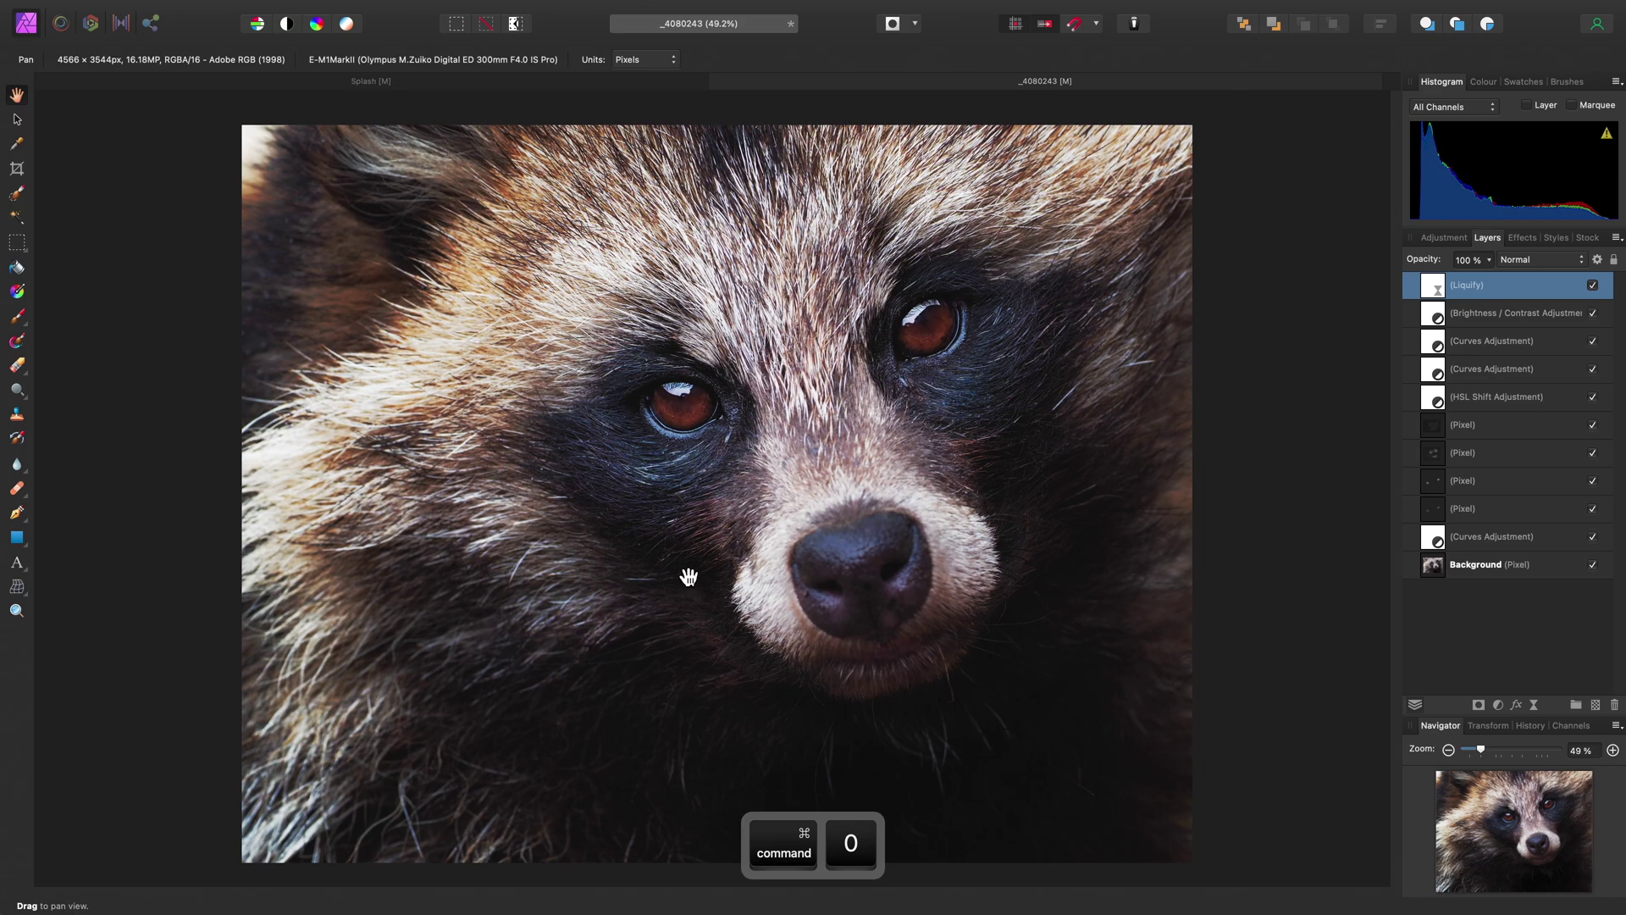